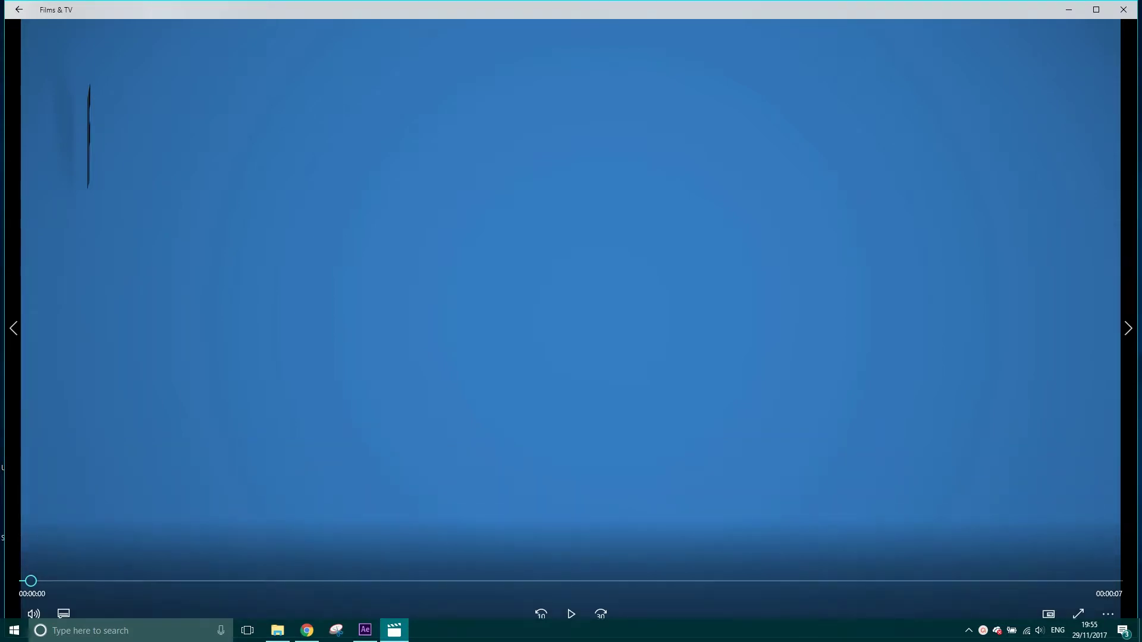
# - Play and scrub through the kinetic type example video to review its text animation, and close the player
pyautogui.moveTo(651, 6); pyautogui.dragTo(650, 0)
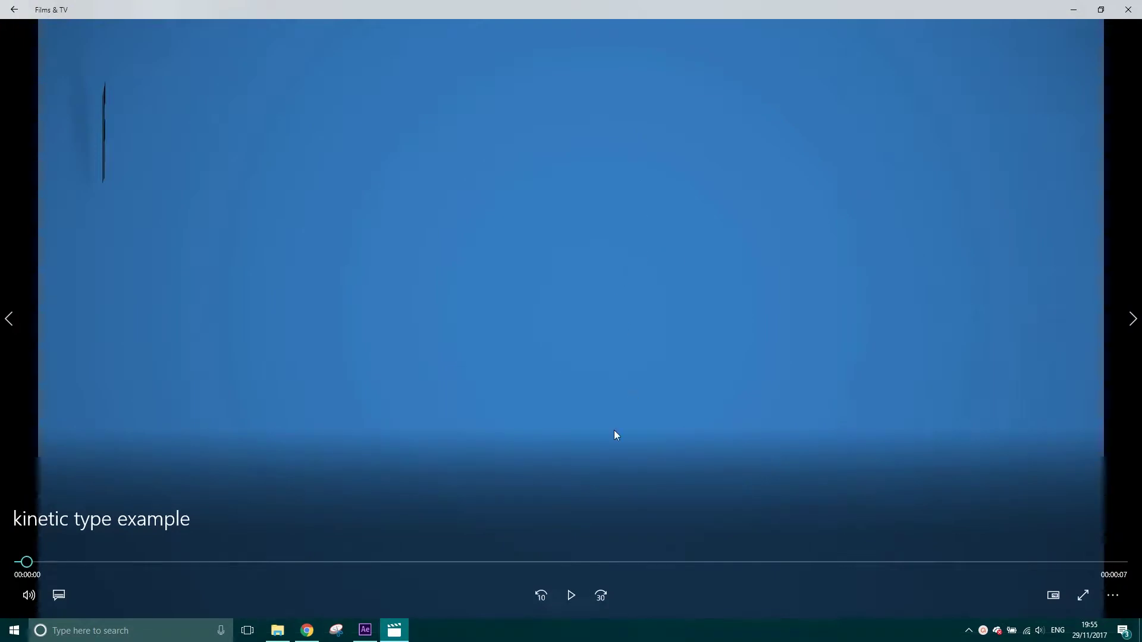
pyautogui.click(570, 596)
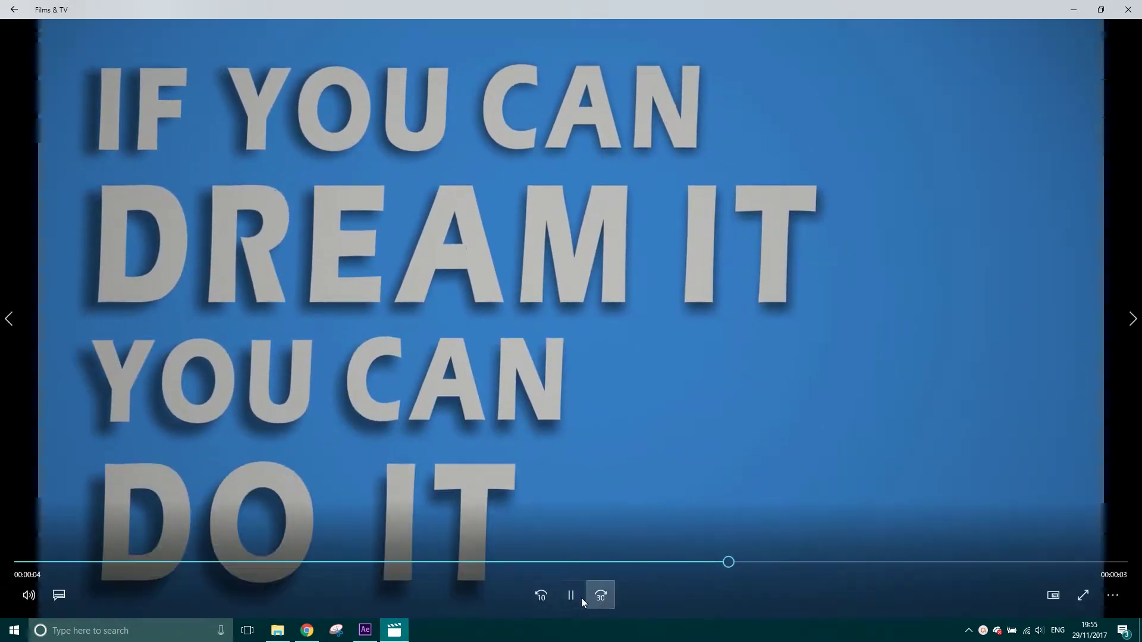
pyautogui.click(567, 595)
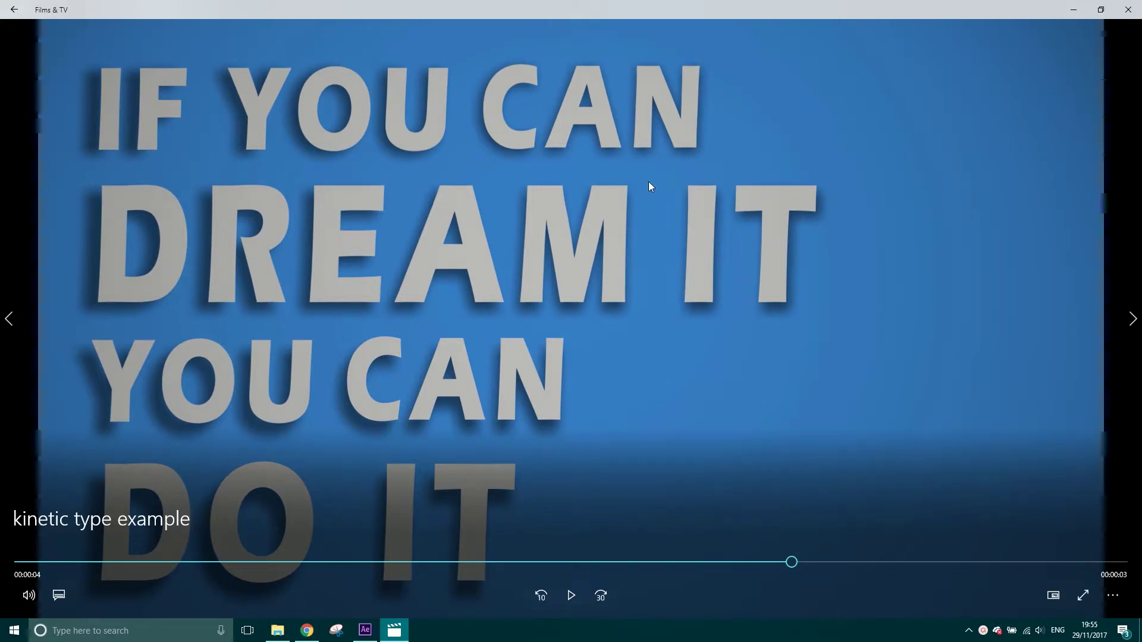
pyautogui.moveTo(560, 561); pyautogui.dragTo(666, 559)
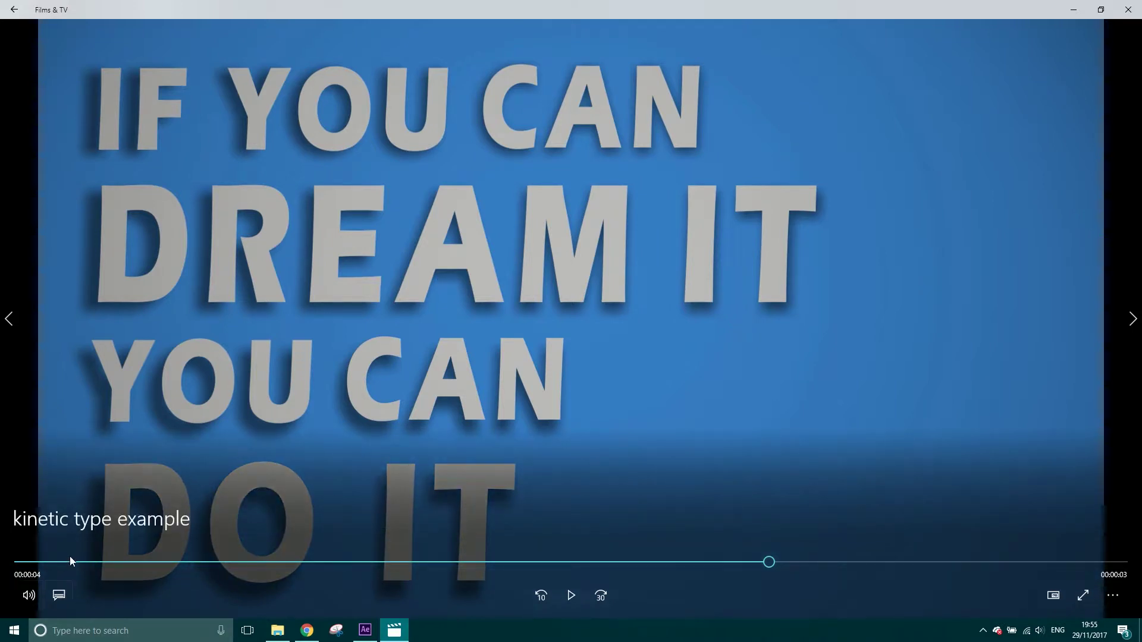
pyautogui.click(51, 562)
pyautogui.moveTo(358, 543); pyautogui.dragTo(777, 519)
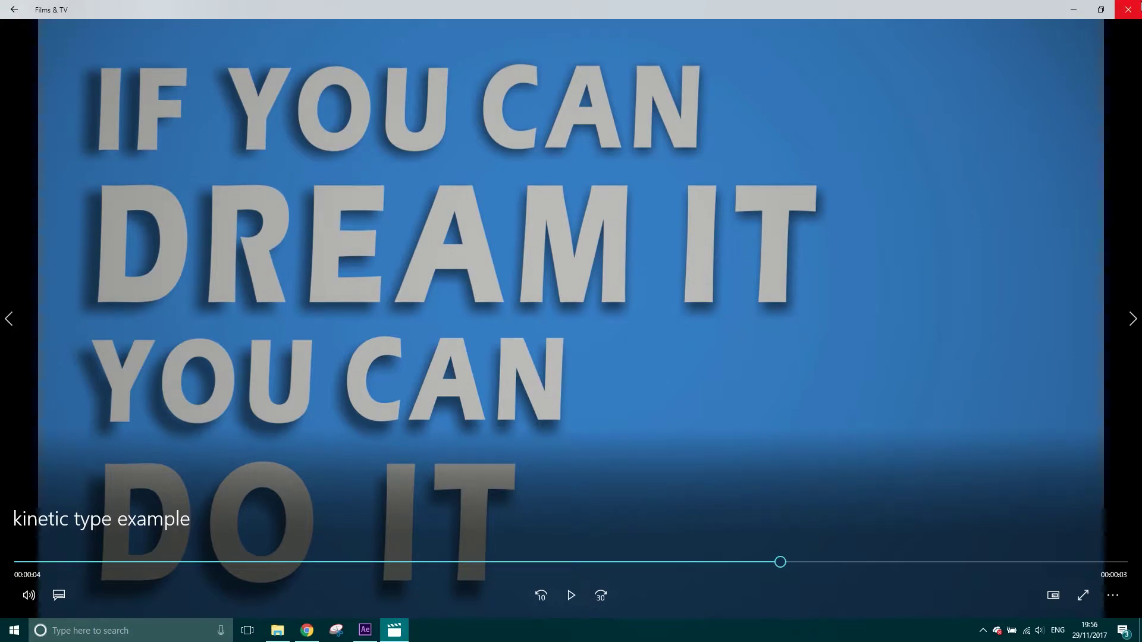
pyautogui.click(1128, 10)
# - Switch to After Effects and scrub through the finished kinetic type composition's timeline to review its layers
pyautogui.click(366, 630)
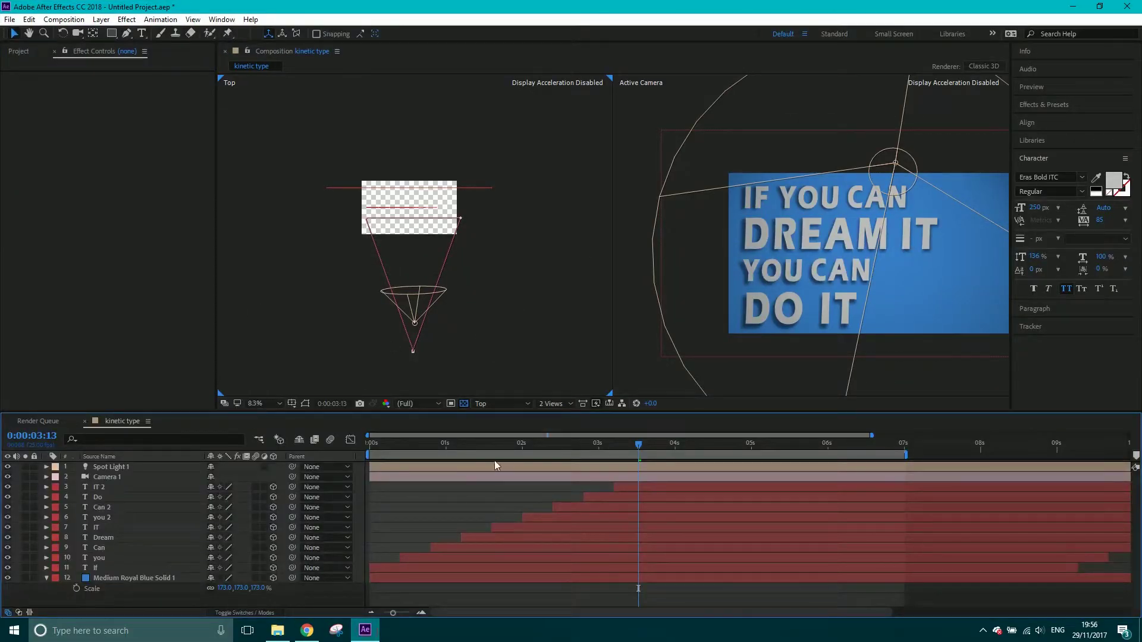
pyautogui.moveTo(507, 446); pyautogui.dragTo(483, 457)
pyautogui.moveTo(577, 454); pyautogui.dragTo(696, 443)
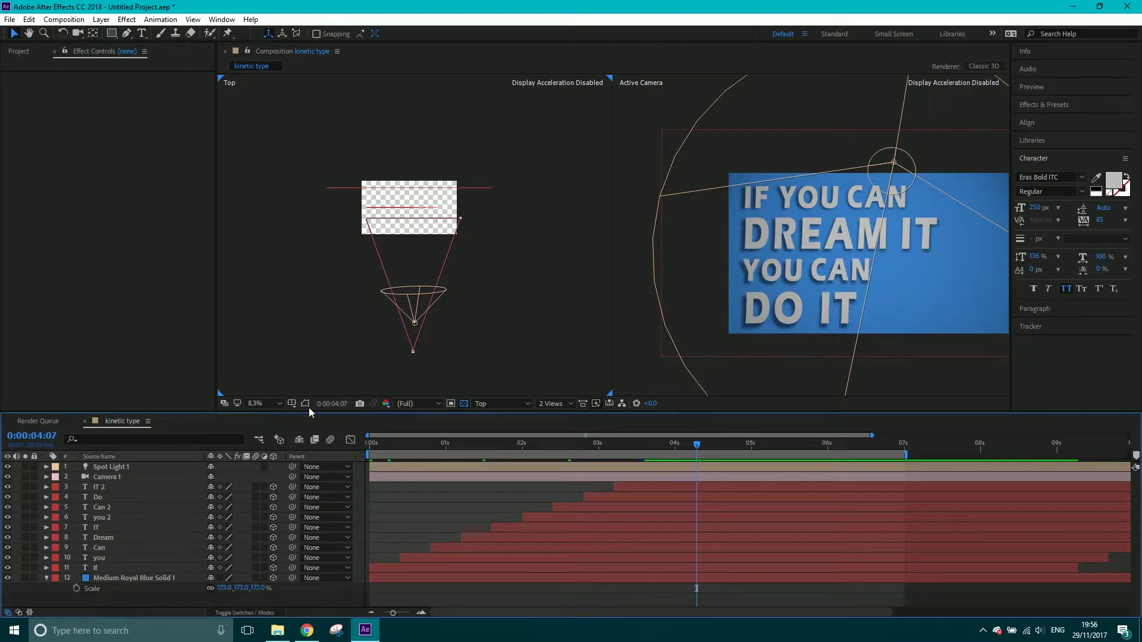
# - Create a new composition named Kinetic type 2 using the HDTV 1080 25 preset with a 15-second duration
pyautogui.click(67, 19)
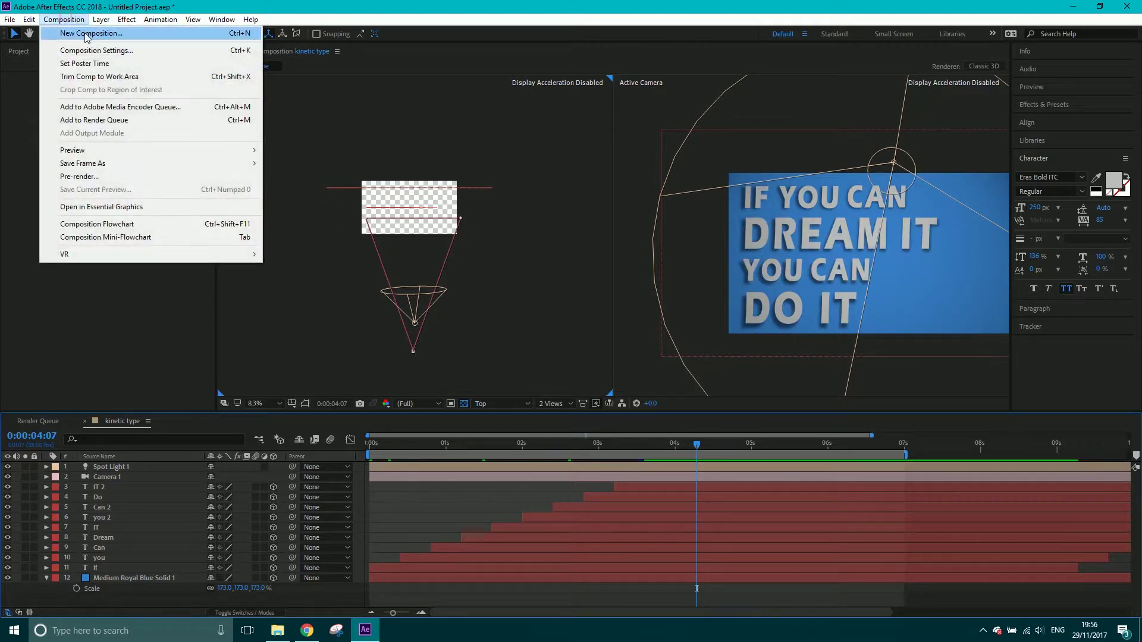
pyautogui.click(84, 33)
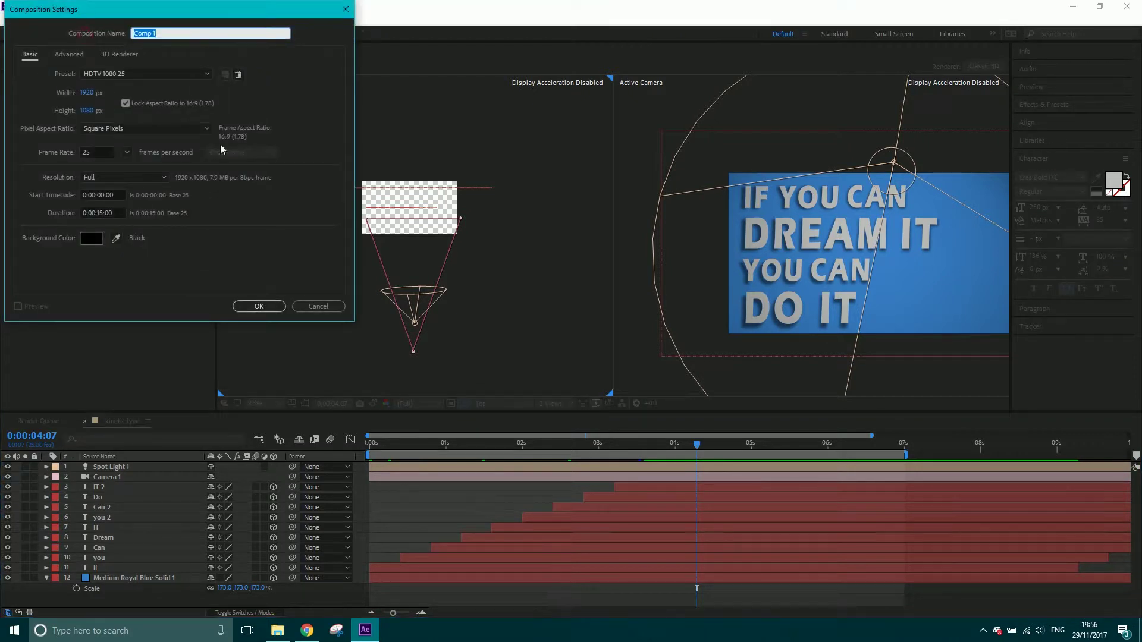
pyautogui.write('Kinetic type 2')
pyautogui.click(254, 307)
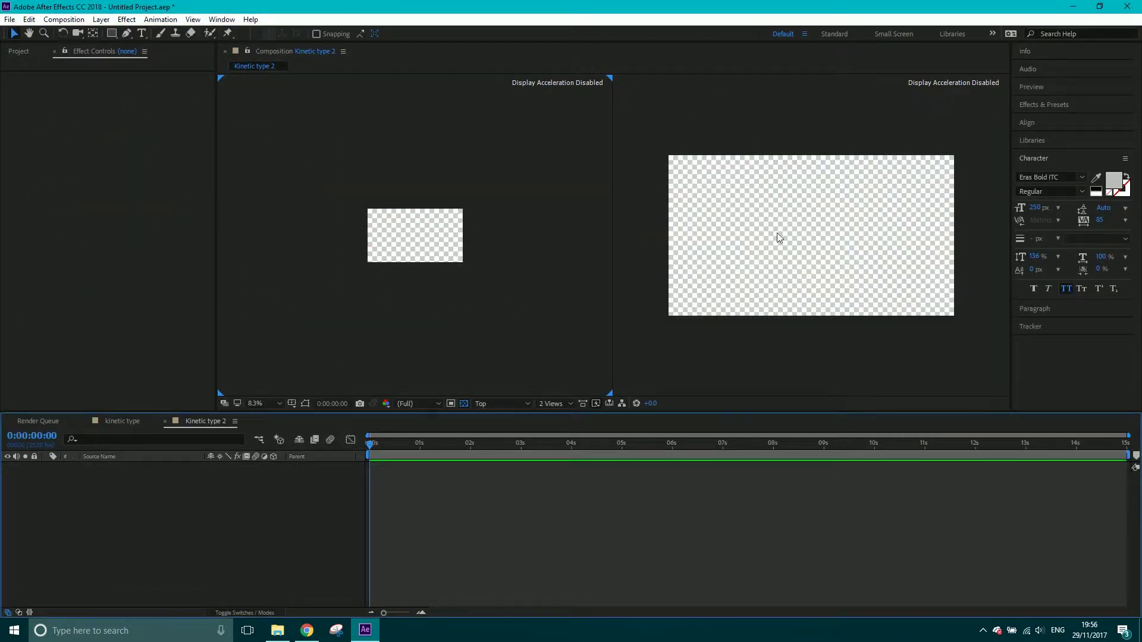
# - Show the composition in a single view and turn off the transparency grid
pyautogui.click(554, 404)
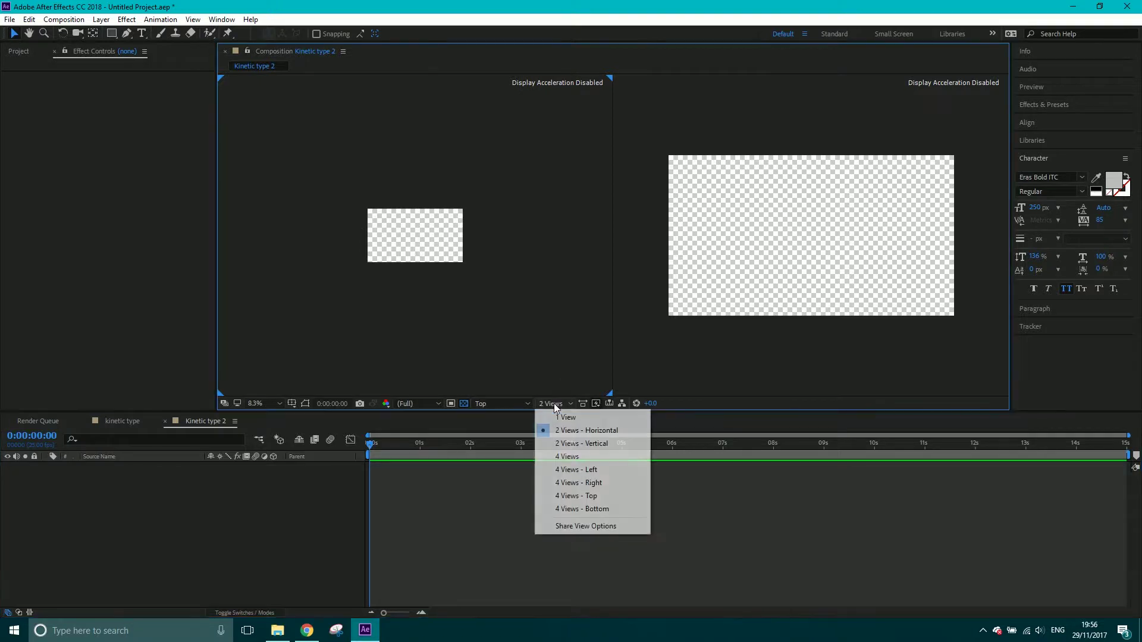
pyautogui.click(562, 418)
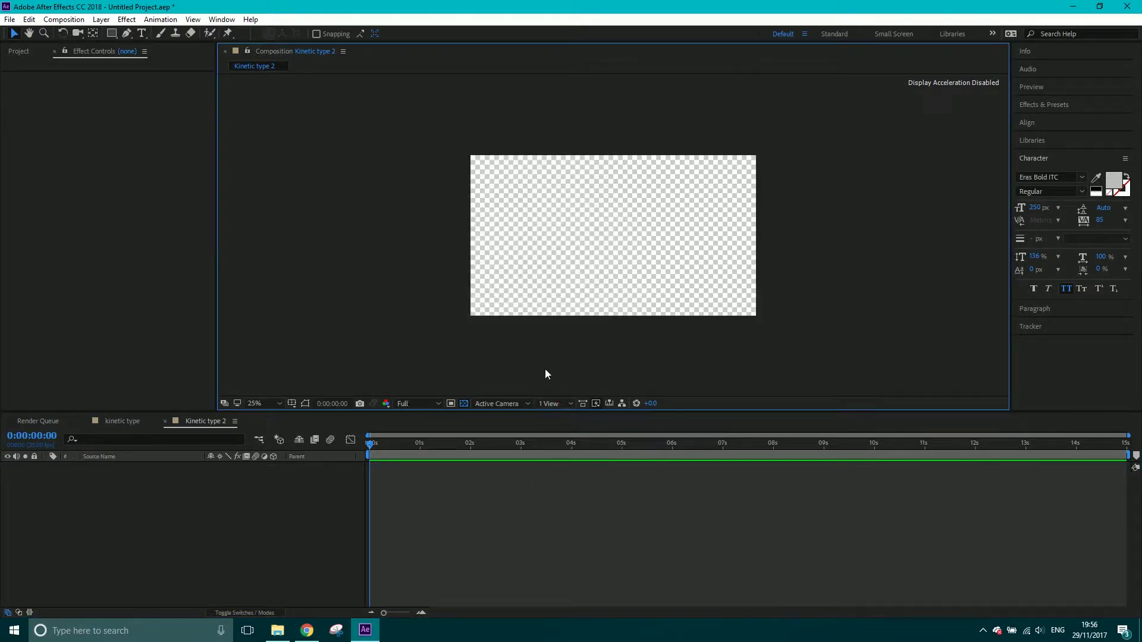
pyautogui.click(461, 405)
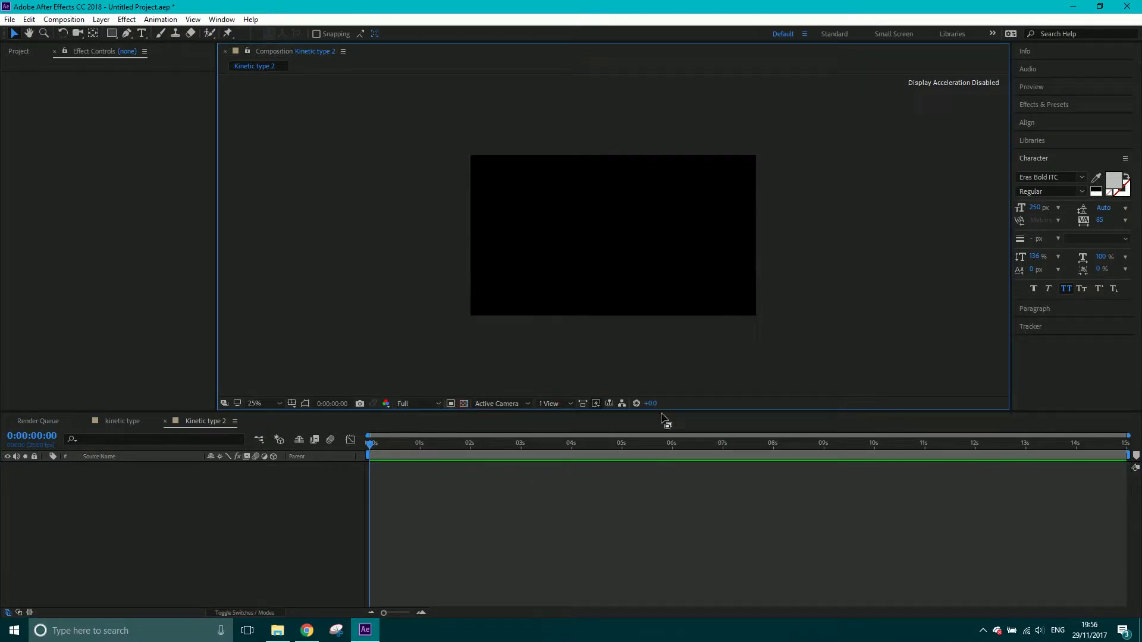
# - Add a royal blue 1920 × 1080 px solid layer as the background
pyautogui.click(99, 22)
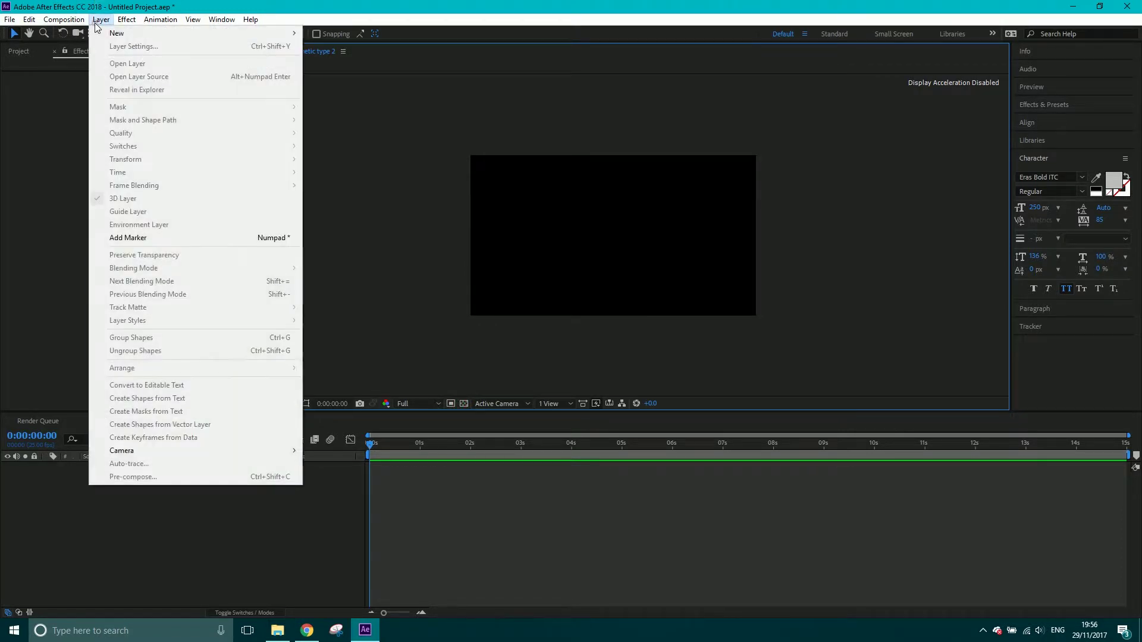
pyautogui.moveTo(113, 37)
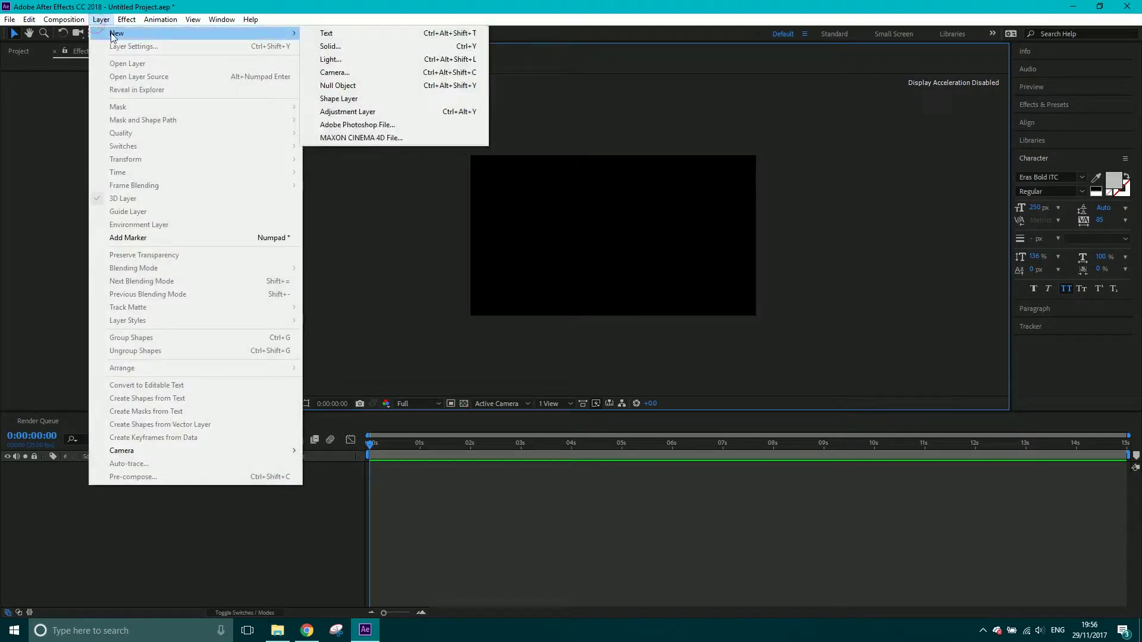
pyautogui.click(346, 45)
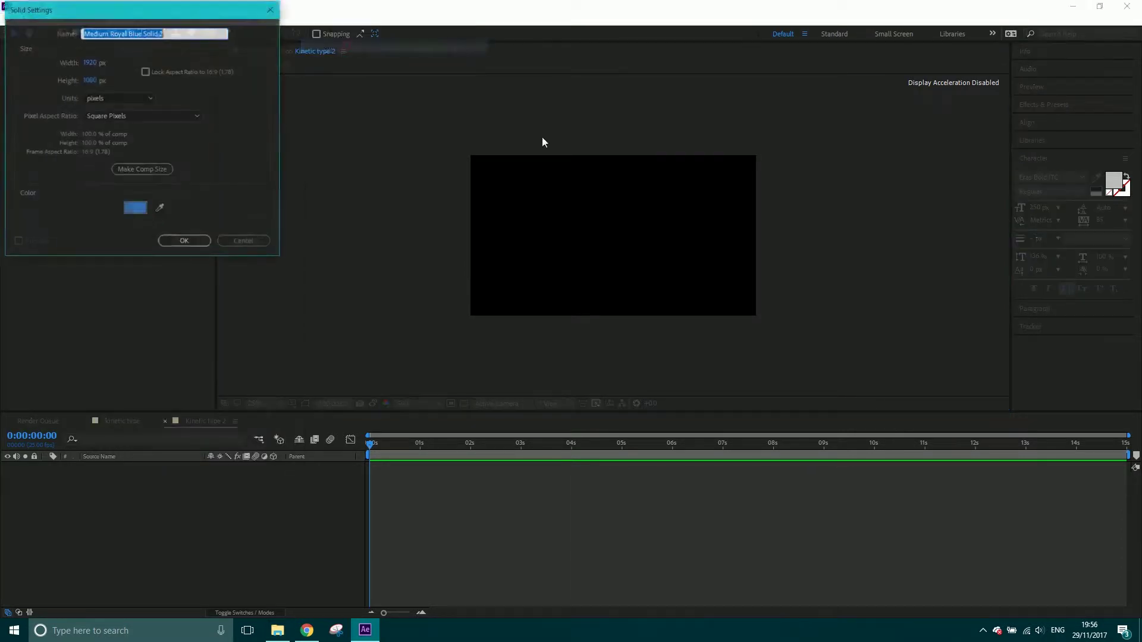
pyautogui.click(182, 243)
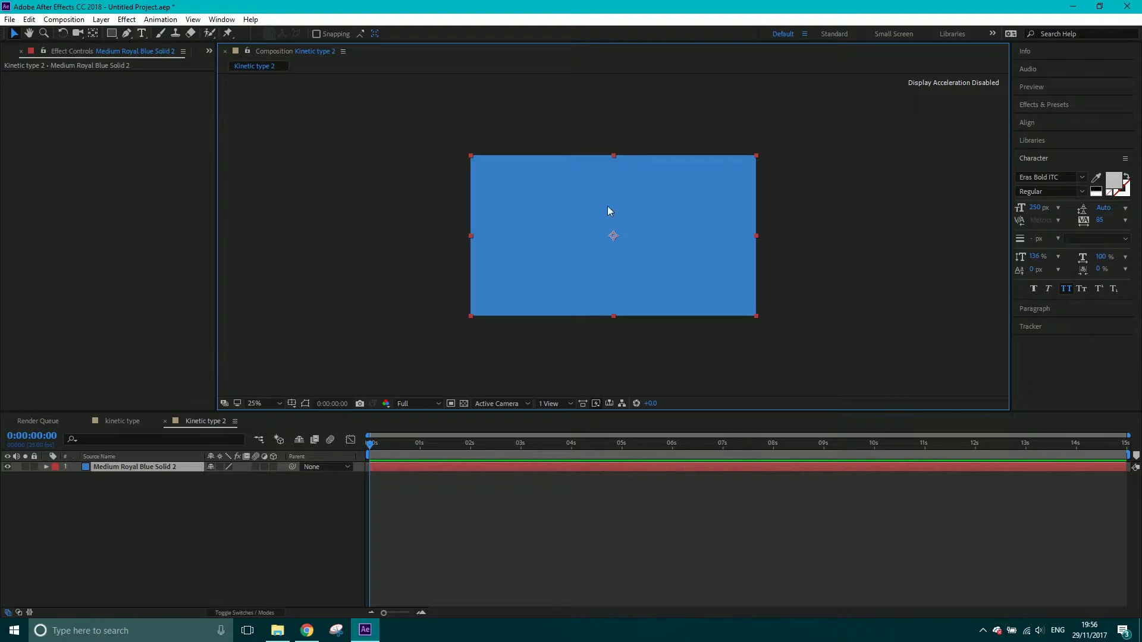
# - Add a text layer reading "if" near the upper-left corner of the blue background
pyautogui.click(142, 33)
pyautogui.click(495, 184)
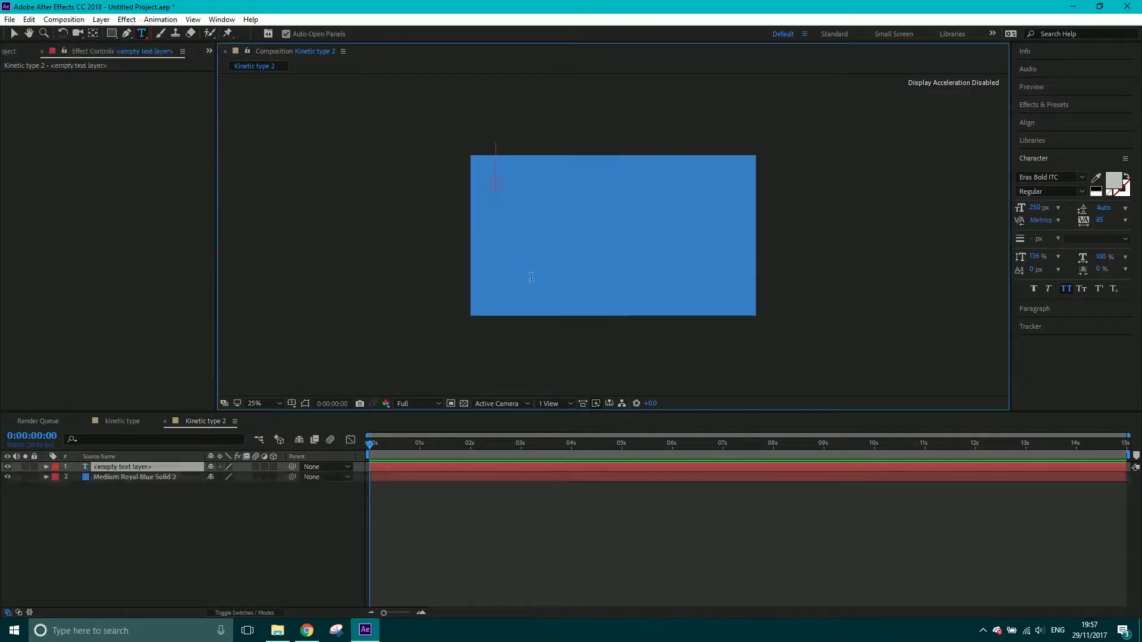
pyautogui.write('if')
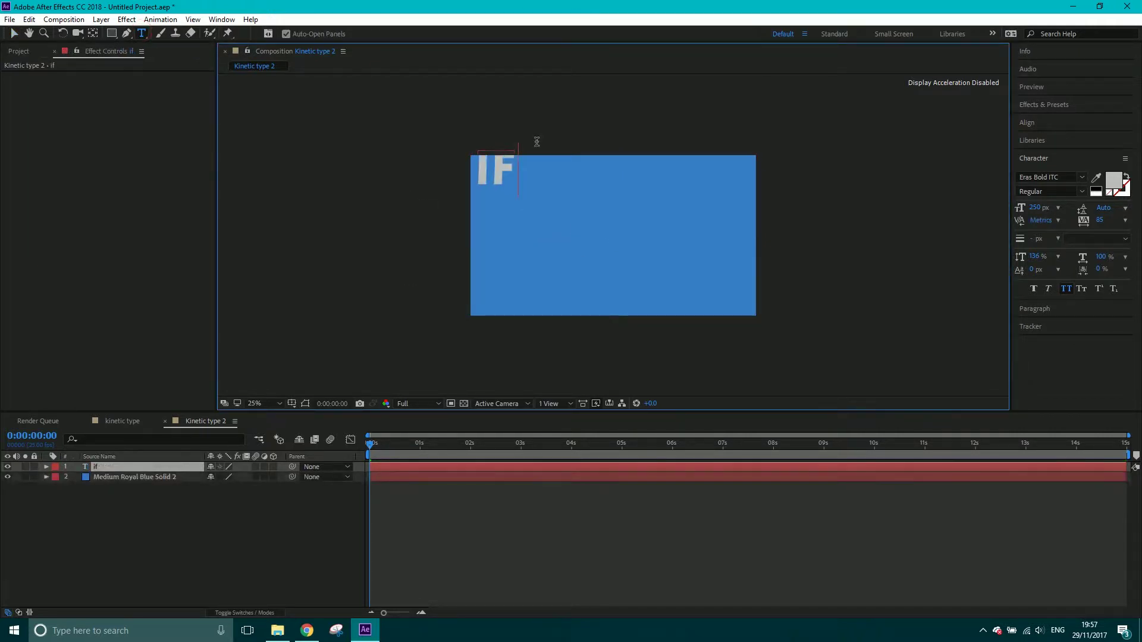
# - Toggle All Caps off and on for the "if" text to compare lowercase with capitals
pyautogui.hotkey('ctrl', 'a')
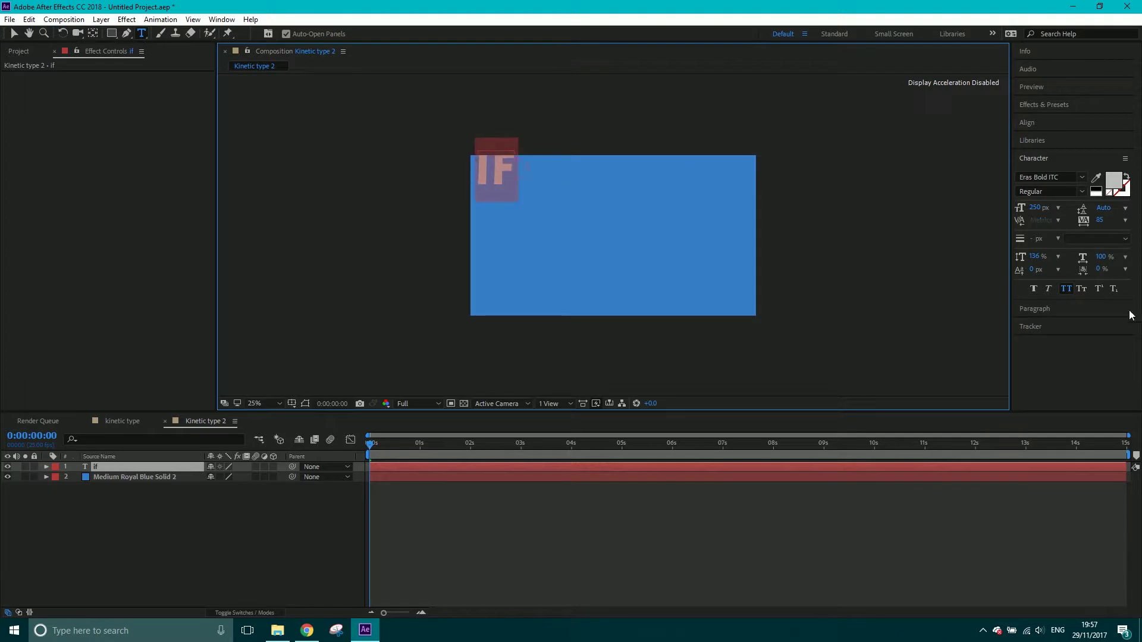
pyautogui.click(1067, 289)
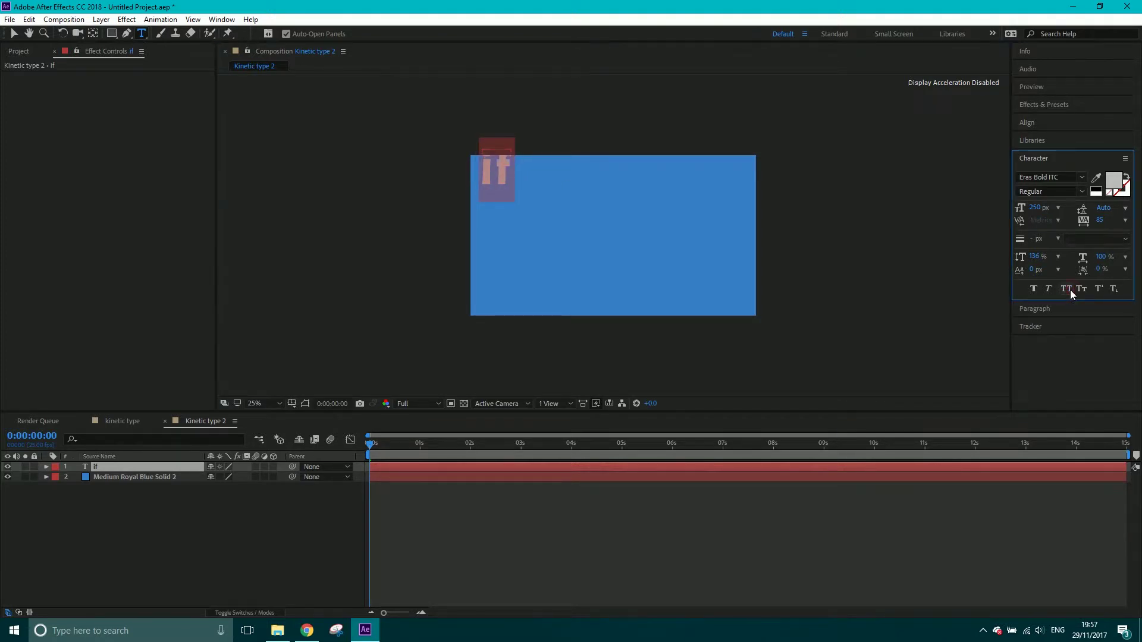
pyautogui.click(1070, 290)
pyautogui.click(1070, 290)
pyautogui.click(1069, 291)
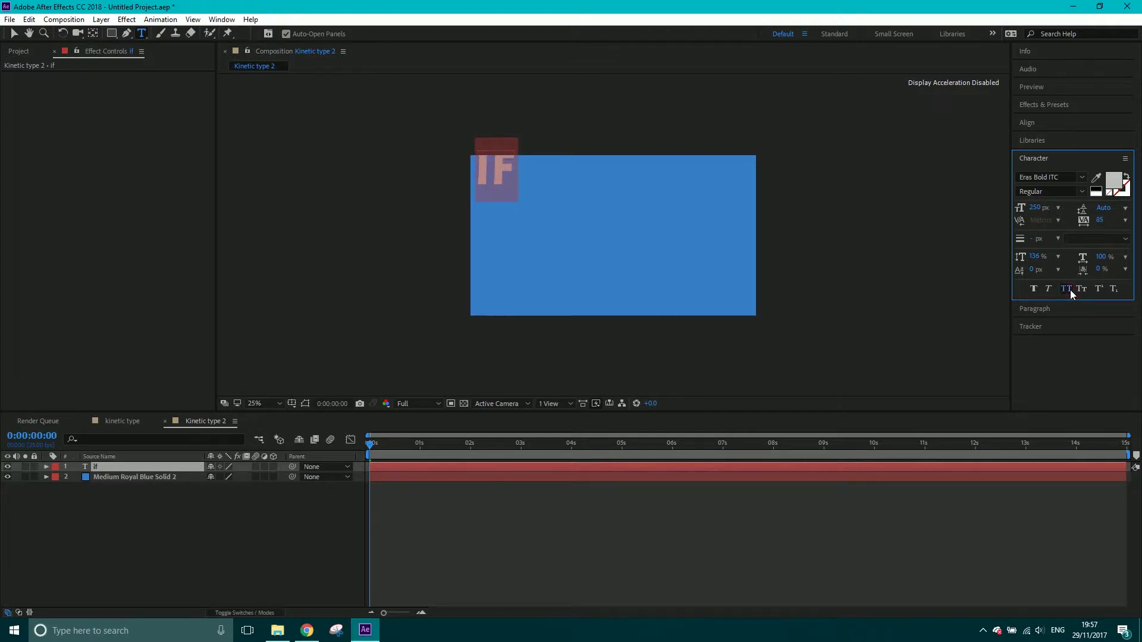
pyautogui.click(1070, 290)
pyautogui.click(1069, 291)
# - Move the IF text down so it sits fully inside the upper-left corner of the frame, and deselect it
pyautogui.click(16, 34)
pyautogui.moveTo(501, 168); pyautogui.dragTo(504, 182)
pyautogui.click(184, 524)
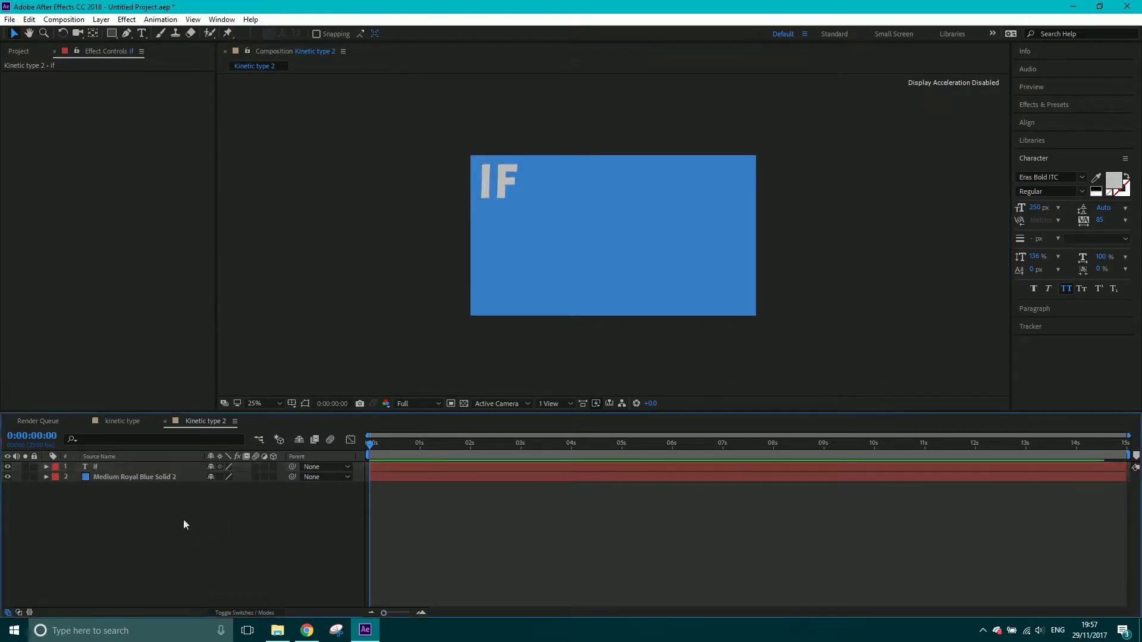
# - Add a separate text layer reading "you" and place it level with IF, just to its right
pyautogui.click(134, 466)
pyautogui.click(142, 34)
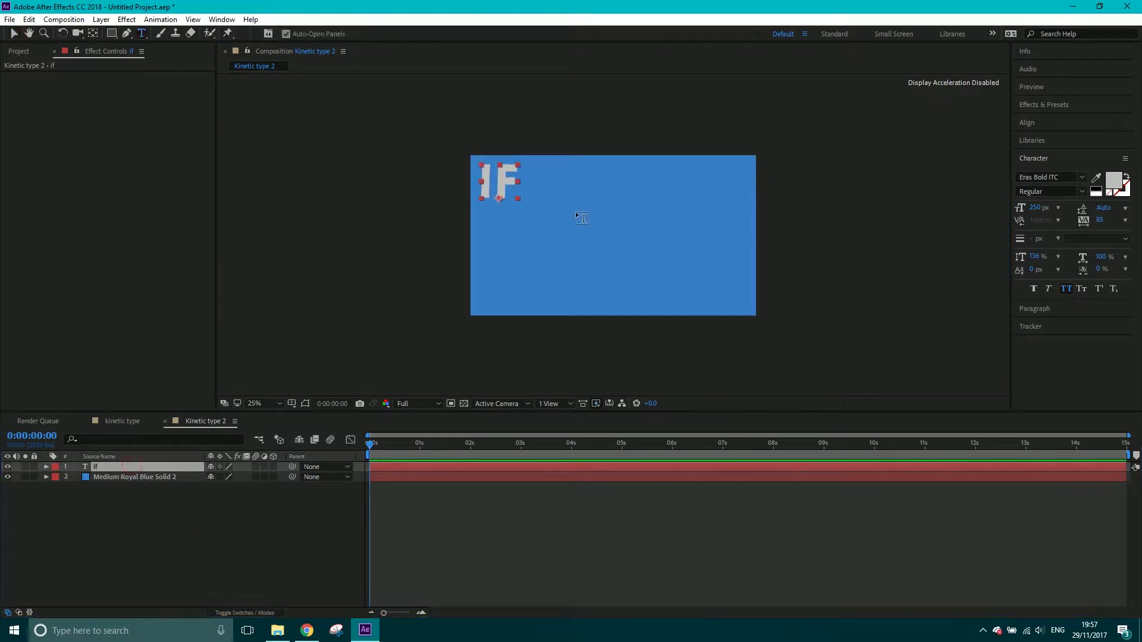
pyautogui.click(552, 181)
pyautogui.write('you')
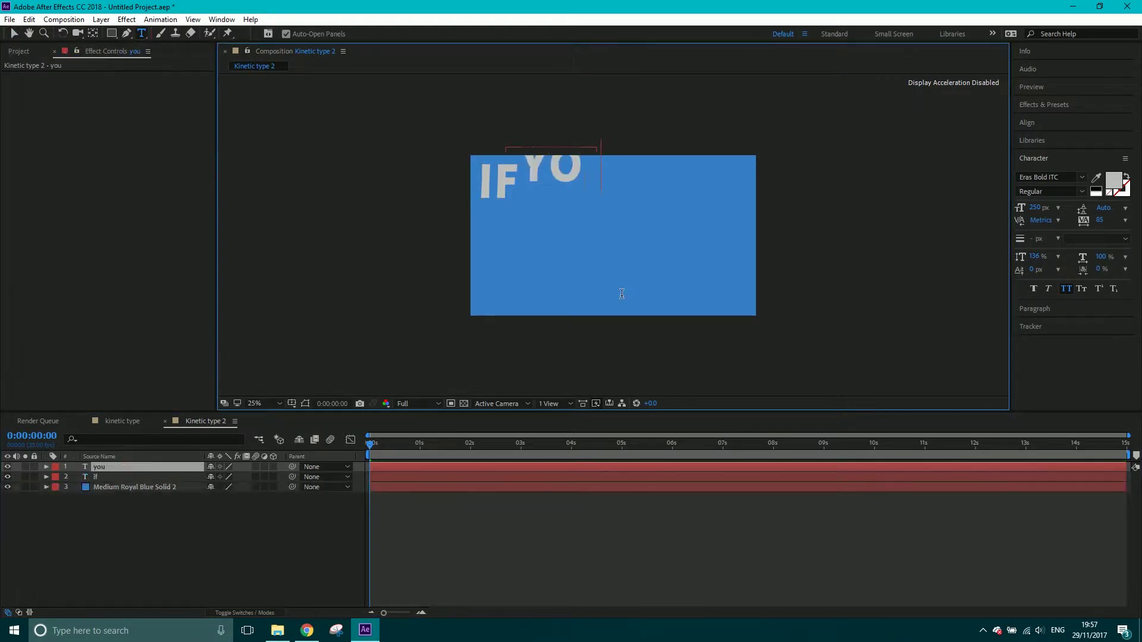
pyautogui.click(14, 34)
pyautogui.moveTo(547, 167); pyautogui.dragTo(573, 185)
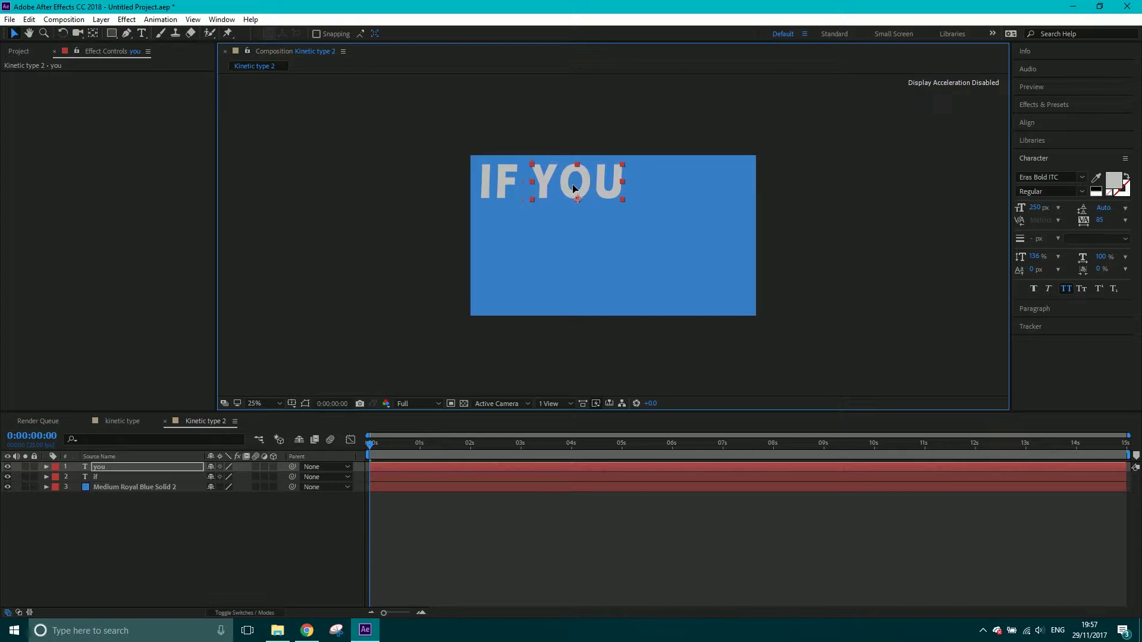
# - Add a separate text layer reading "can" and place it level with YOU, just to its right
pyautogui.click(141, 34)
pyautogui.click(649, 188)
pyautogui.write('can')
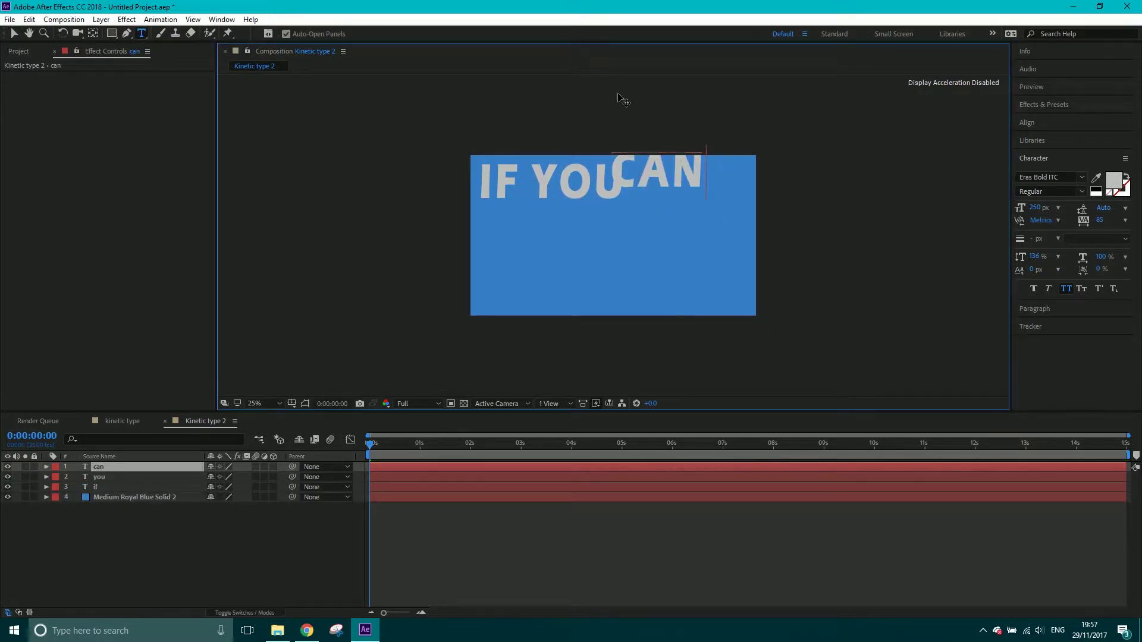
pyautogui.click(14, 34)
pyautogui.moveTo(658, 166); pyautogui.dragTo(683, 180)
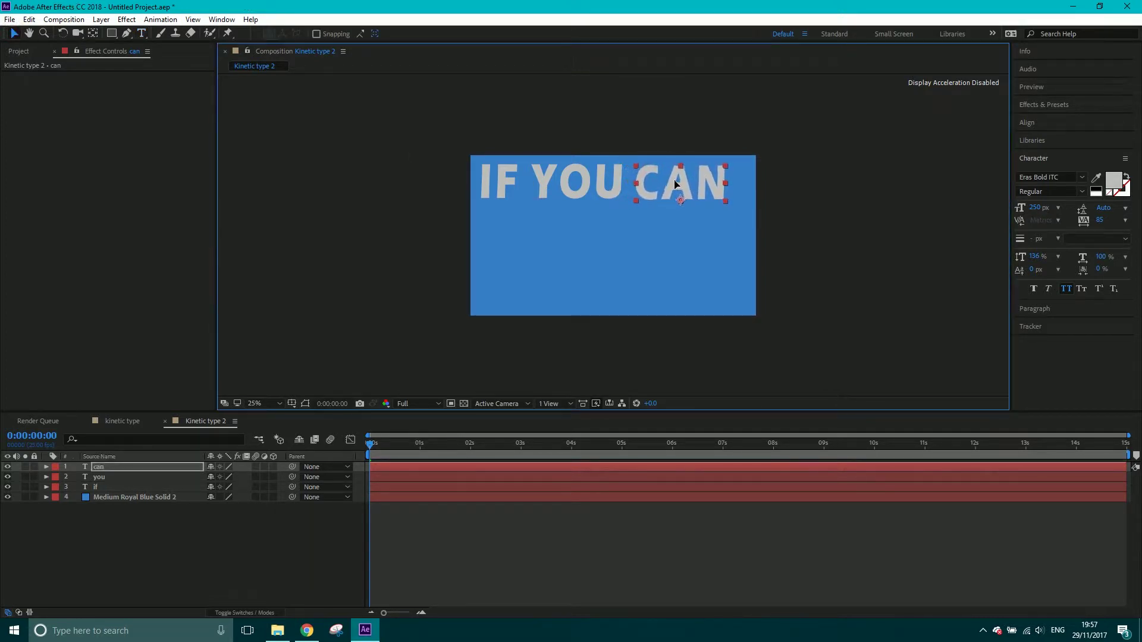
# - Set the font size of the IF, YOU and CAN text layers together to 175 px
pyautogui.keyDown('shift'); pyautogui.click(127, 483); pyautogui.keyUp('shift')
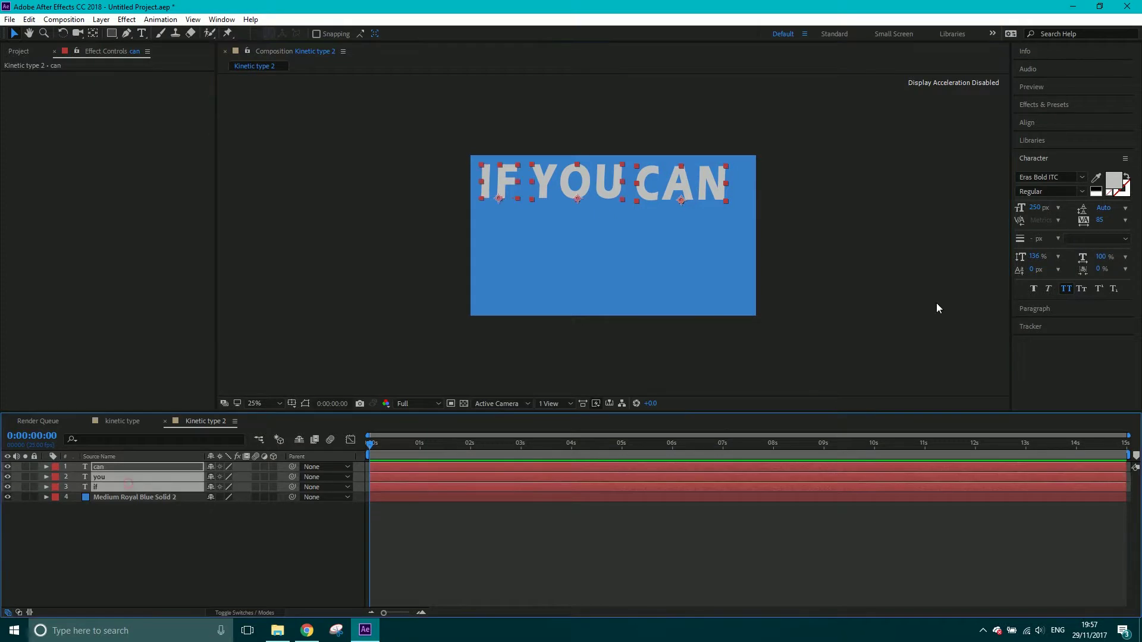
pyautogui.click(1040, 209)
pyautogui.write('175')
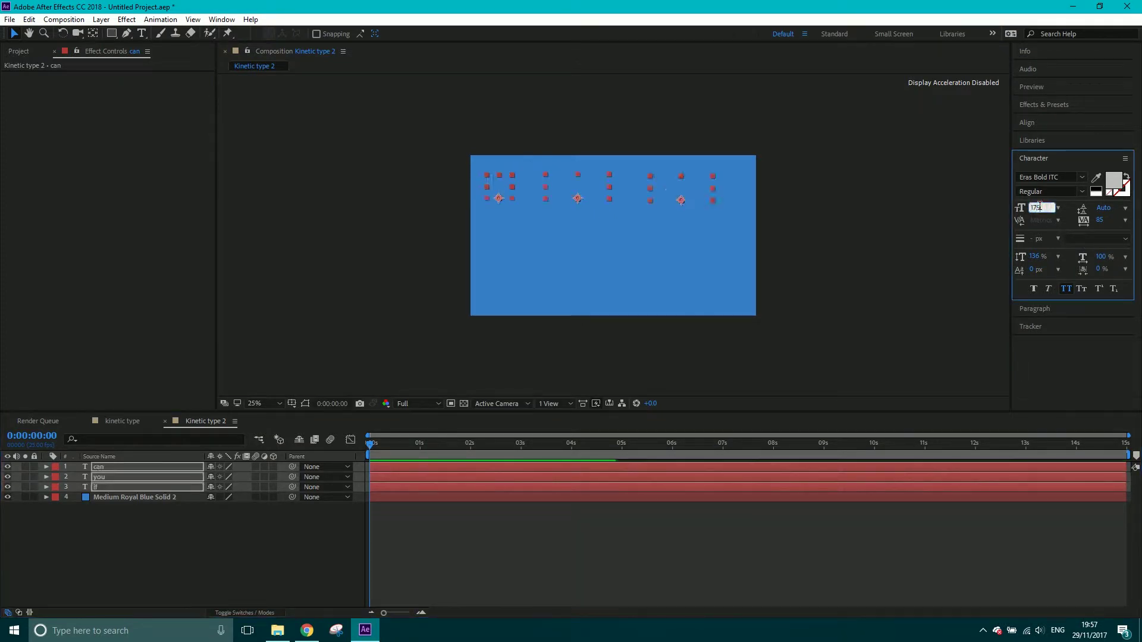
pyautogui.click(883, 173)
# - Reposition the resized words so IF YOU CAN forms one evenly spaced line along the frame's upper edge
pyautogui.moveTo(498, 183); pyautogui.dragTo(536, 179)
pyautogui.click(659, 186)
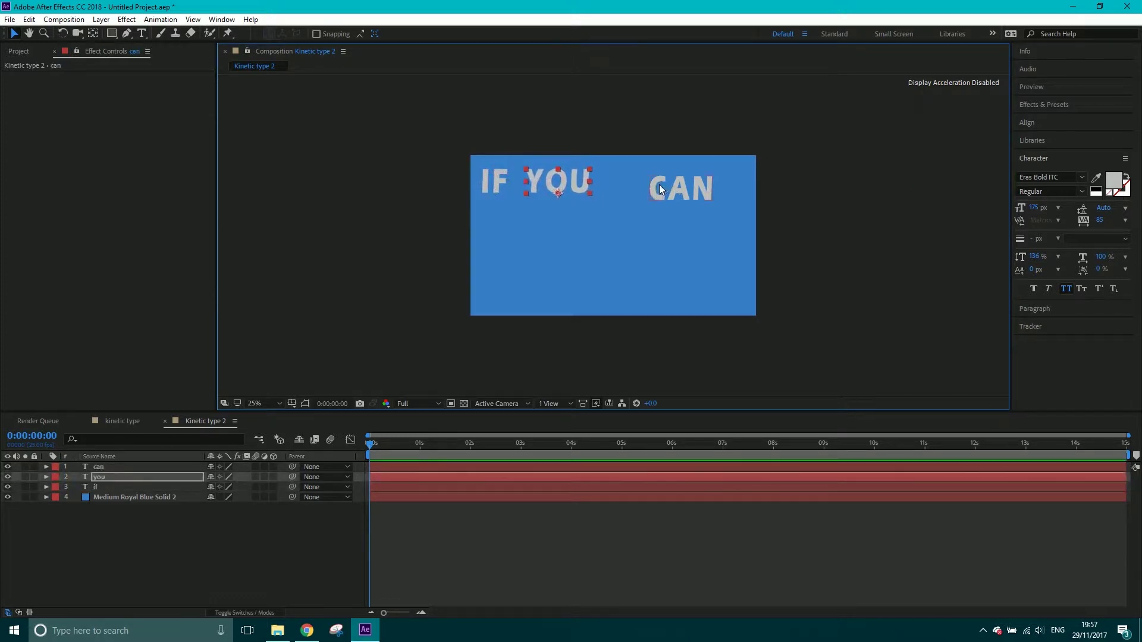
pyautogui.moveTo(660, 189); pyautogui.dragTo(612, 182)
# - Add a separate text layer reading "dream" and place it beneath the first line, left-aligned with IF
pyautogui.click(143, 37)
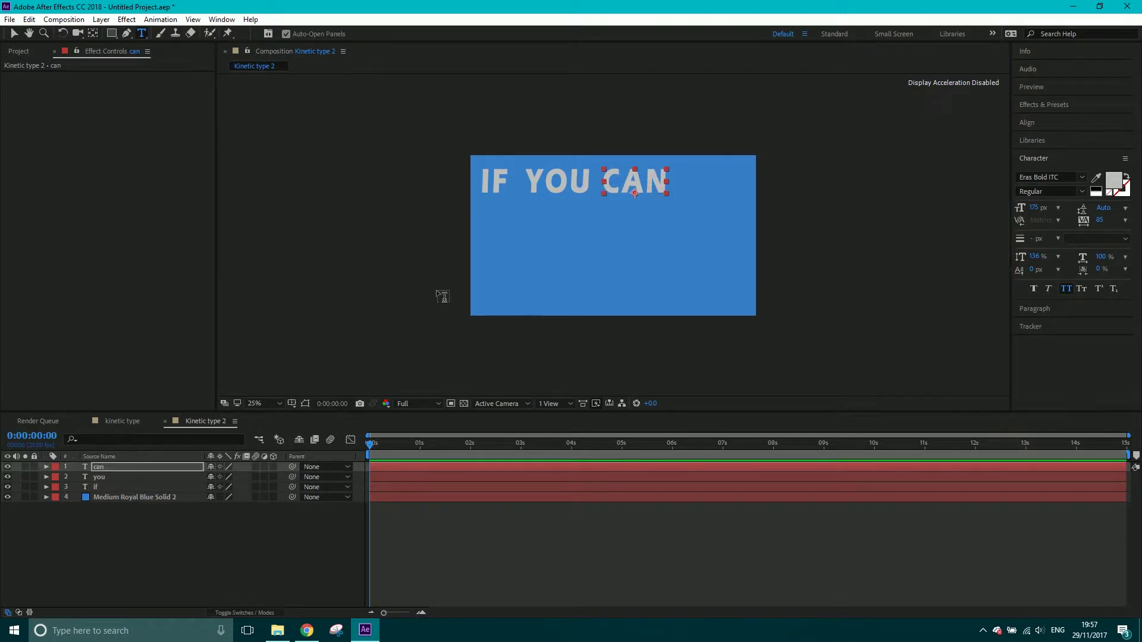
pyautogui.click(484, 224)
pyautogui.write('dream')
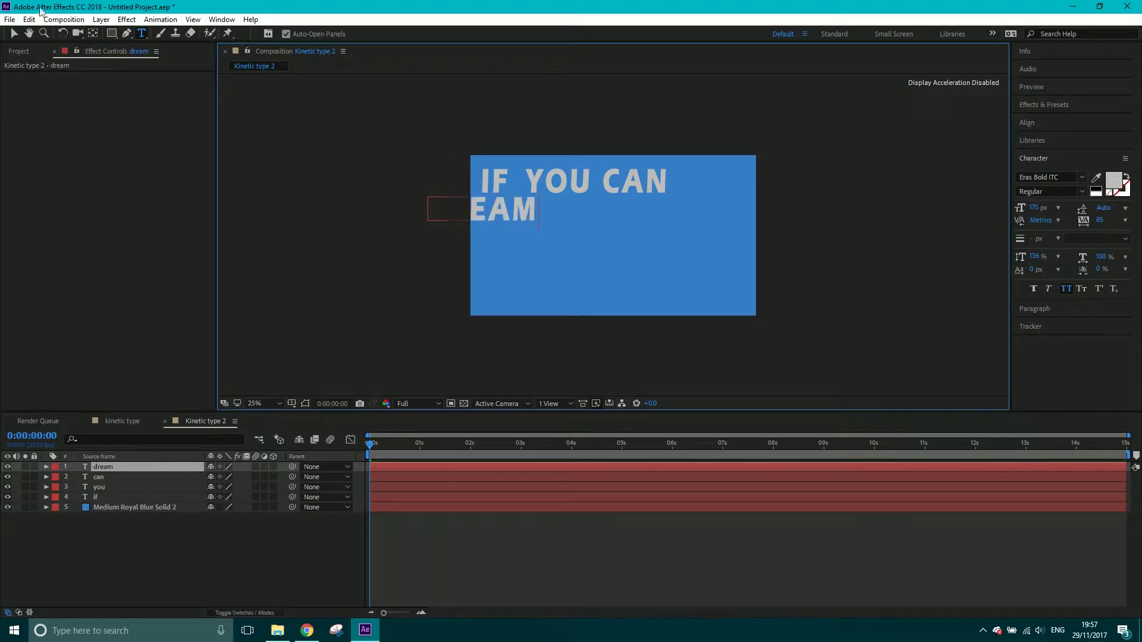
pyautogui.click(15, 34)
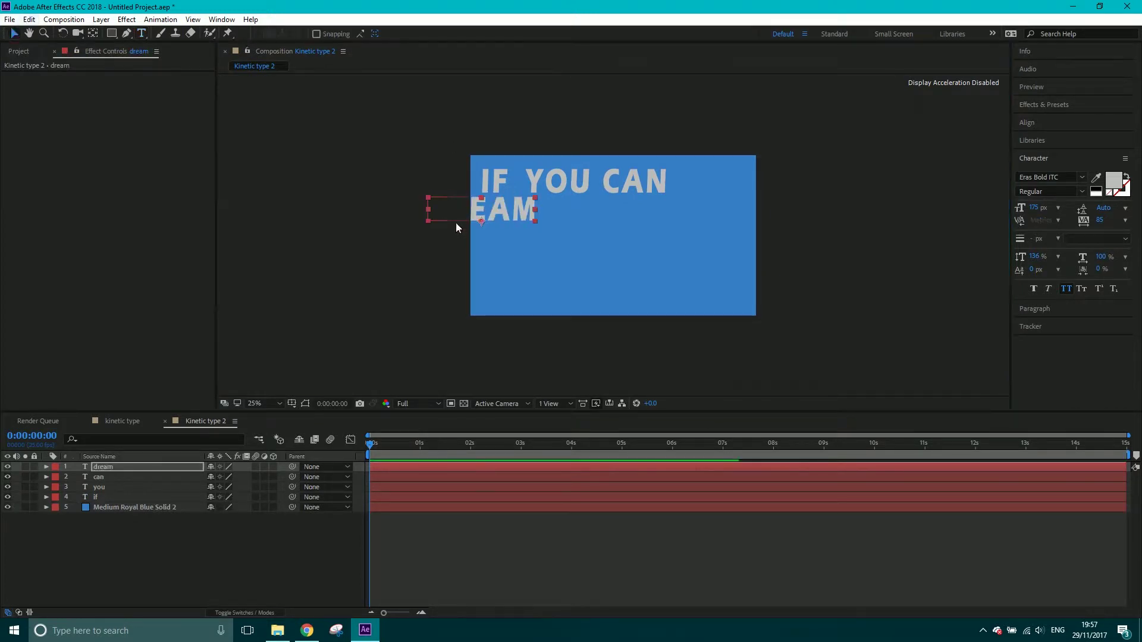
pyautogui.moveTo(547, 220); pyautogui.dragTo(551, 218)
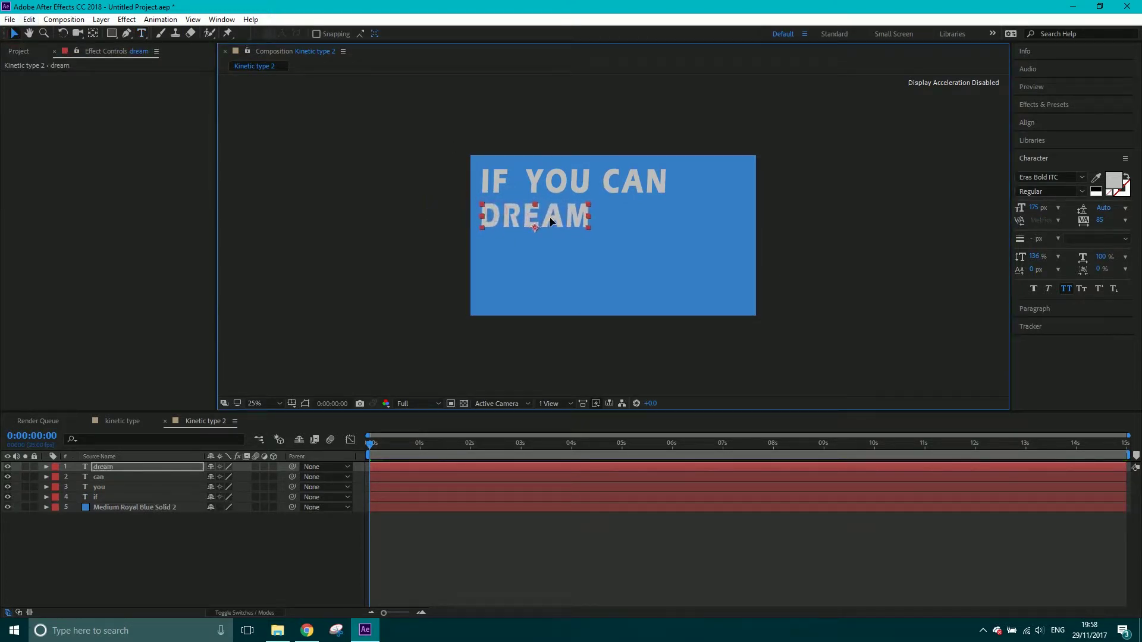
# - Add a separate text layer reading "it" and place it level with DREAM, just to its right
pyautogui.click(141, 34)
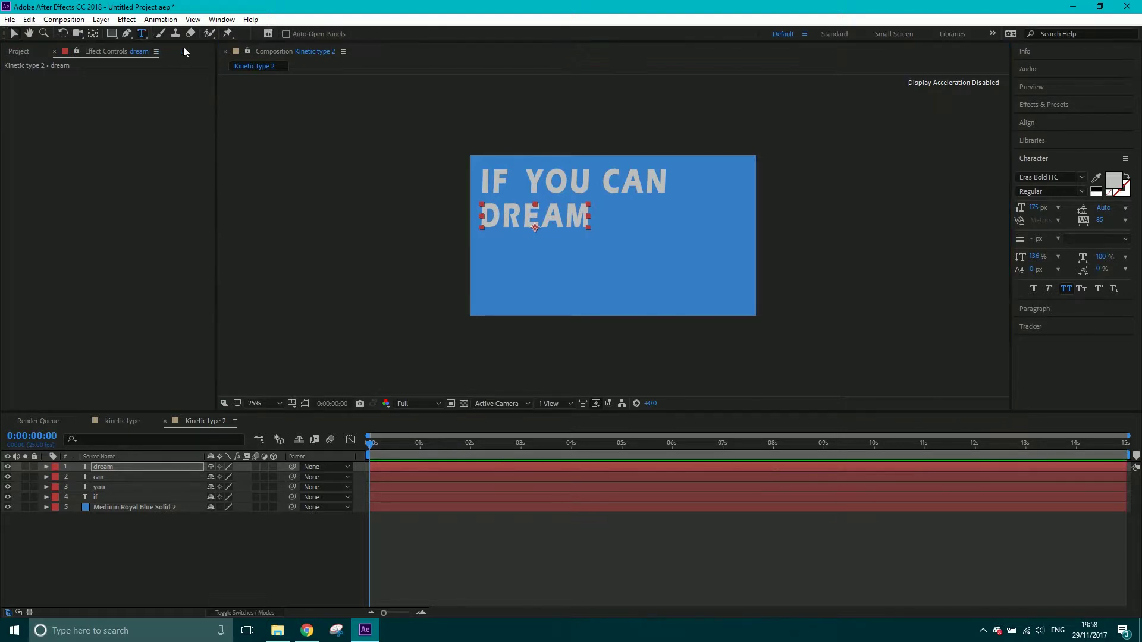
pyautogui.click(612, 218)
pyautogui.write('it')
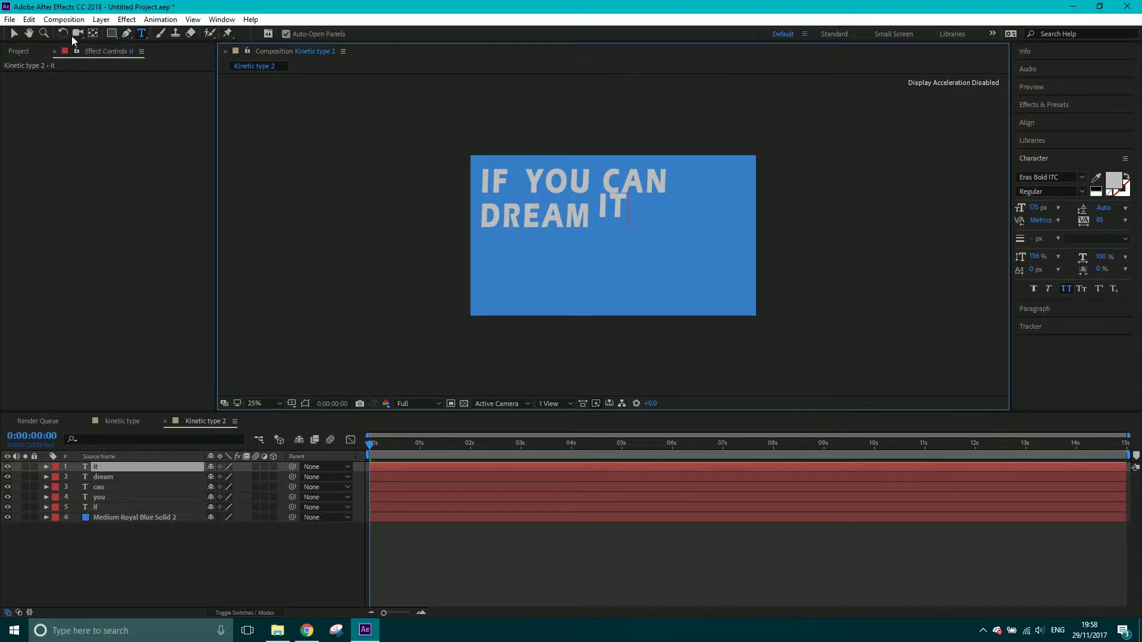
pyautogui.click(15, 33)
pyautogui.moveTo(618, 206); pyautogui.dragTo(627, 216)
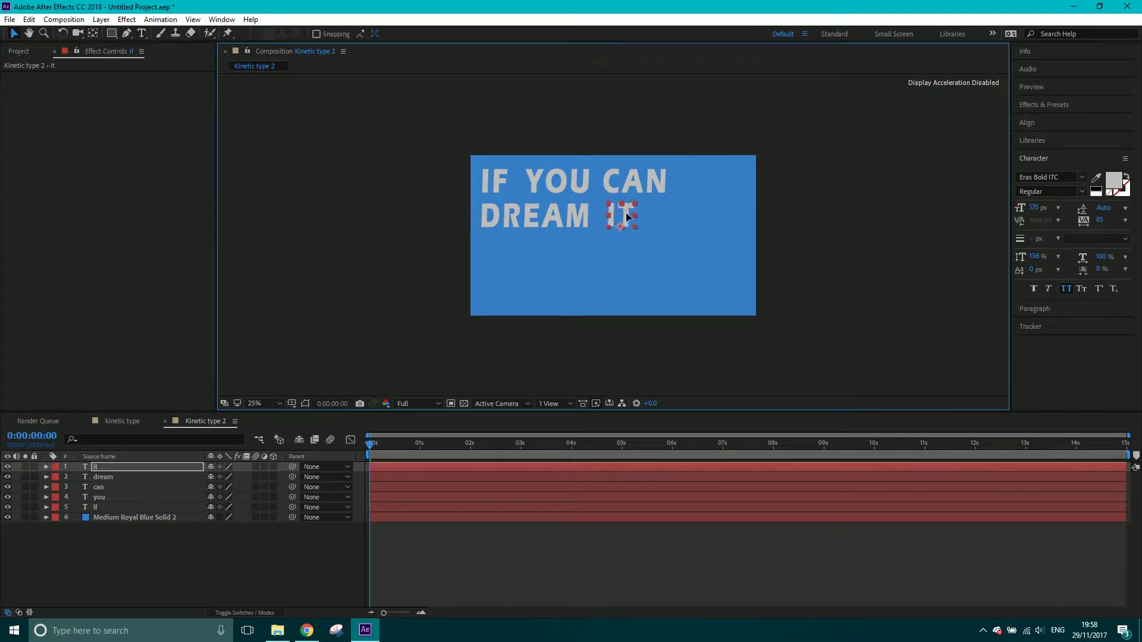
# - Set the font size of the DREAM and IT text layers together to 250 px
pyautogui.keyDown('shift'); pyautogui.click(524, 221); pyautogui.keyUp('shift')
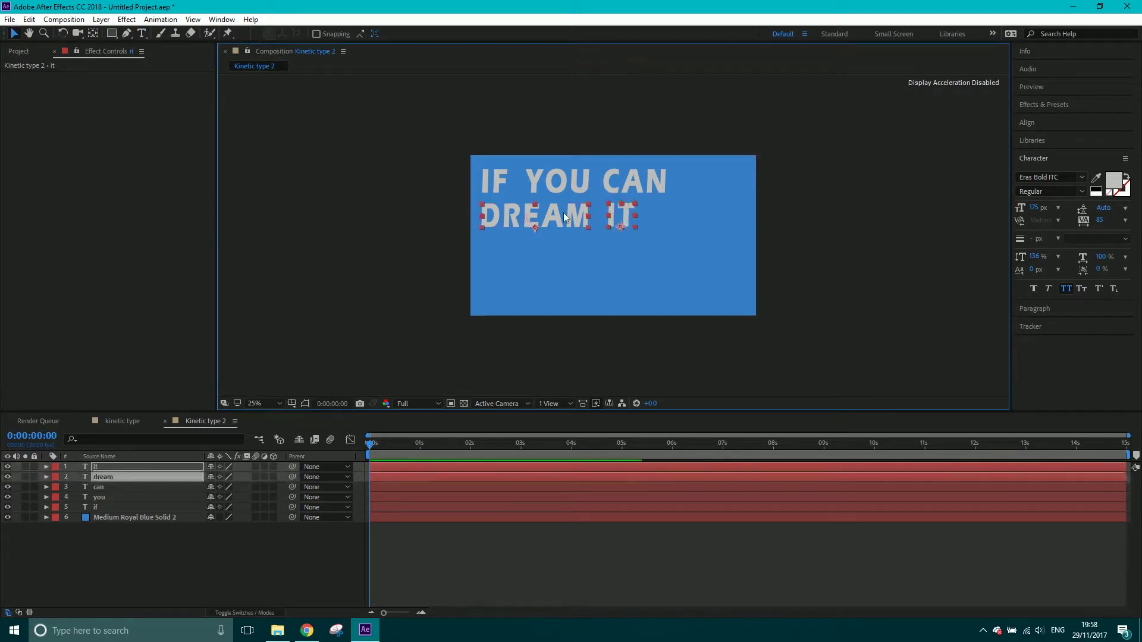
pyautogui.click(1036, 210)
pyautogui.write('250')
pyautogui.press('Return')
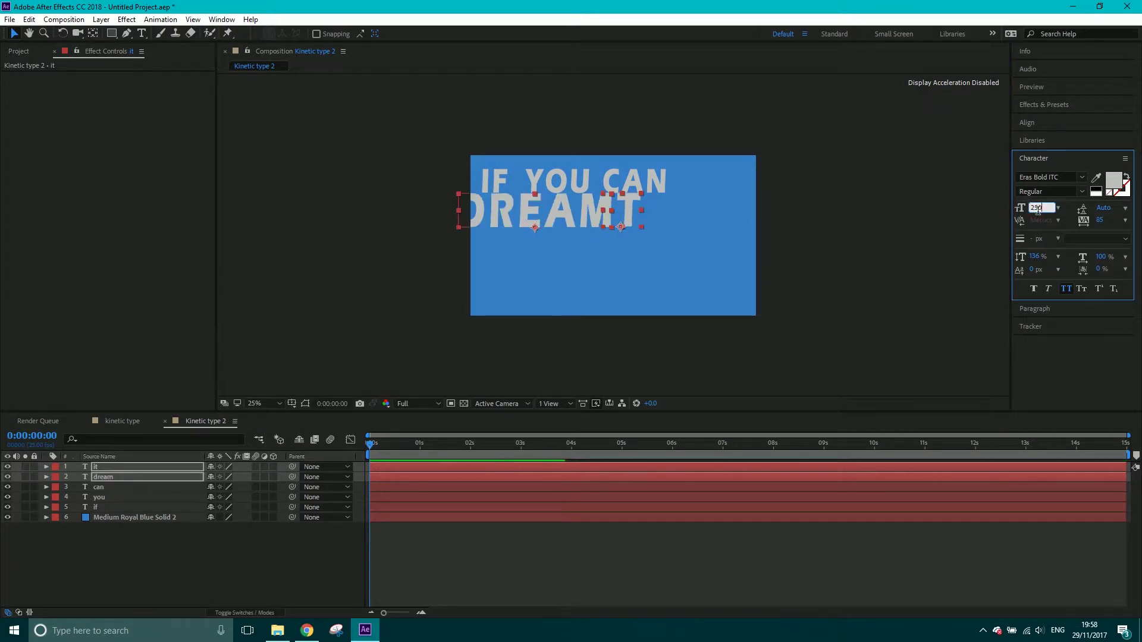
# - Reposition DREAM and IT so they form one evenly spaced second line, left-aligned with IF and slightly below the first line
pyautogui.moveTo(531, 212); pyautogui.dragTo(553, 218)
pyautogui.click(120, 468)
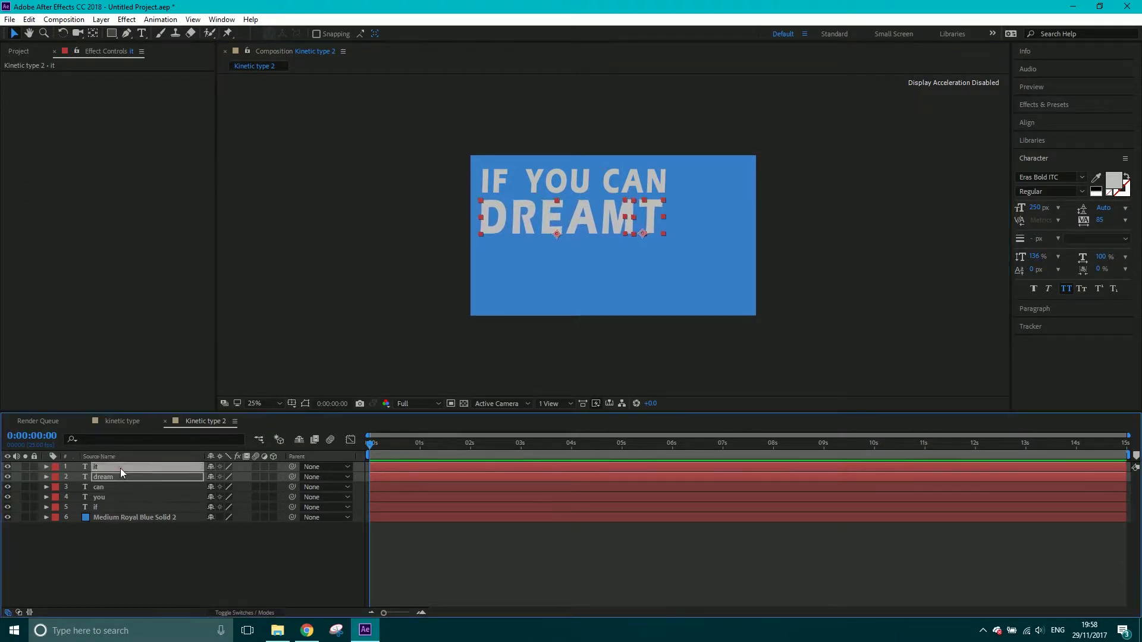
pyautogui.click(132, 488)
pyautogui.click(116, 467)
pyautogui.moveTo(649, 209); pyautogui.dragTo(682, 219)
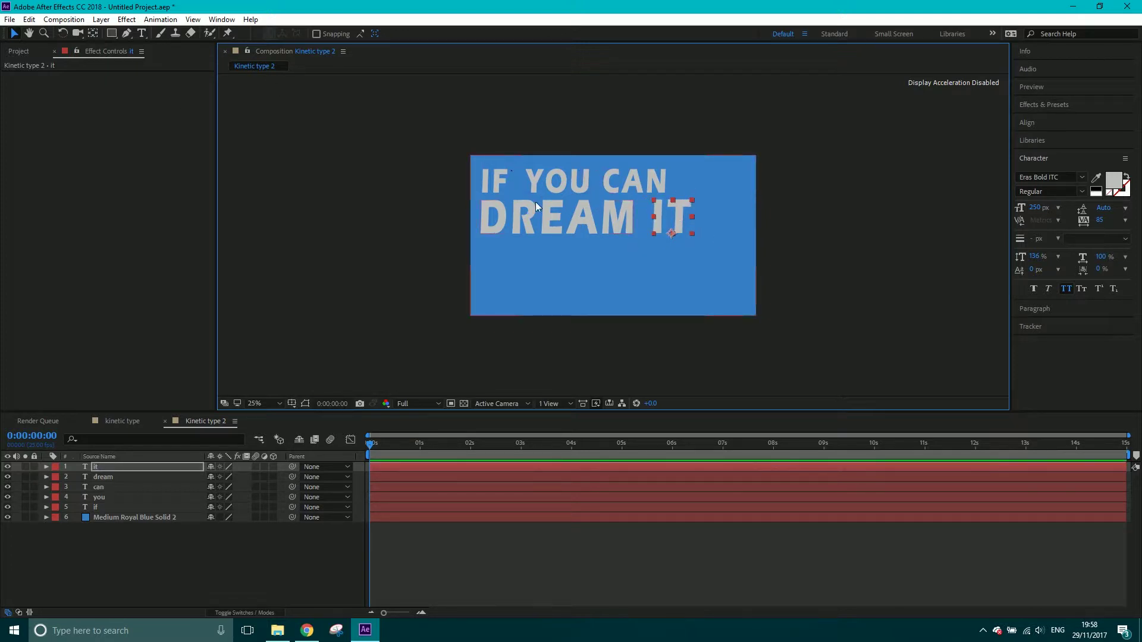
pyautogui.keyDown('shift'); pyautogui.click(556, 218); pyautogui.keyUp('shift')
pyautogui.moveTo(556, 218); pyautogui.dragTo(555, 221)
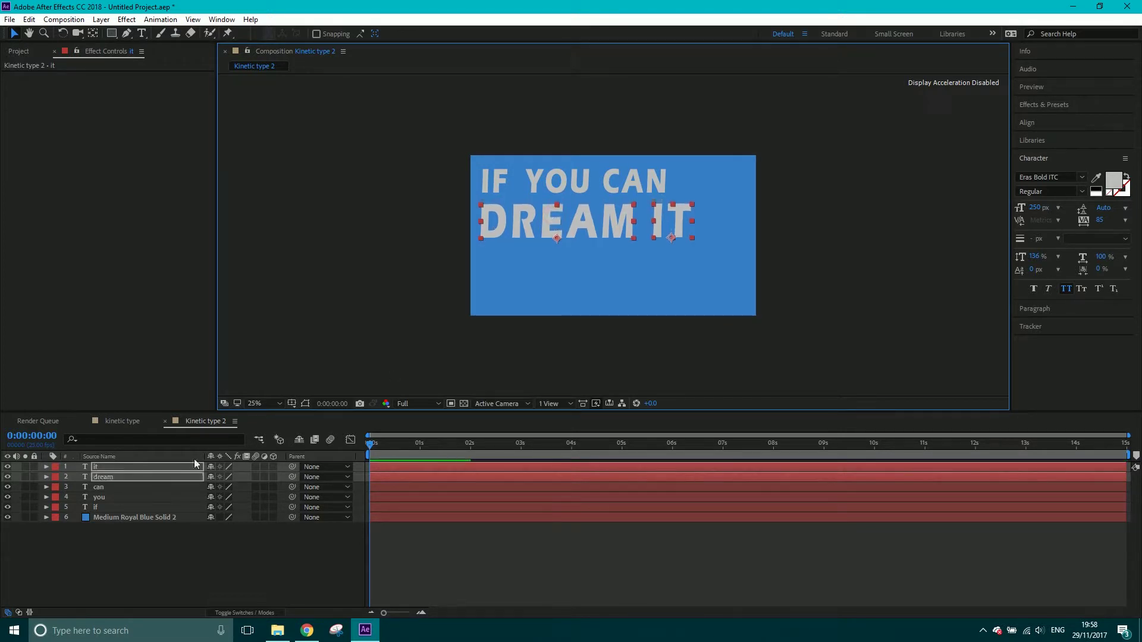
# - Duplicate the YOU and CAN layers together, stack the copies above the other layers and place them as a third line beneath DREAM IT
pyautogui.click(110, 497)
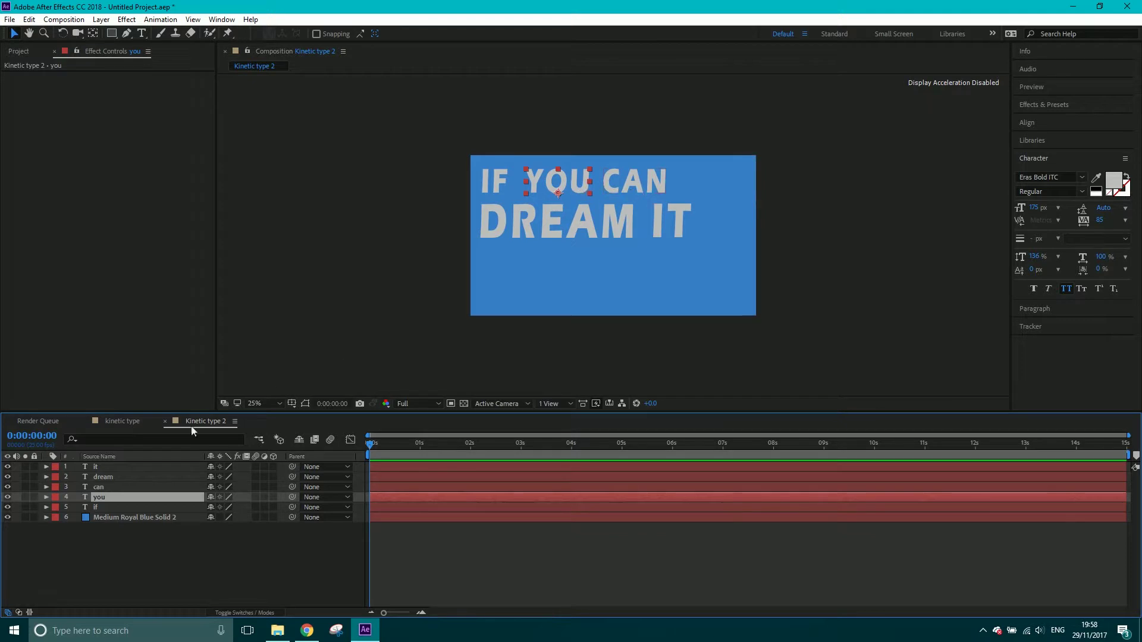
pyautogui.keyDown('ctrl'); pyautogui.click(115, 486); pyautogui.keyUp('ctrl')
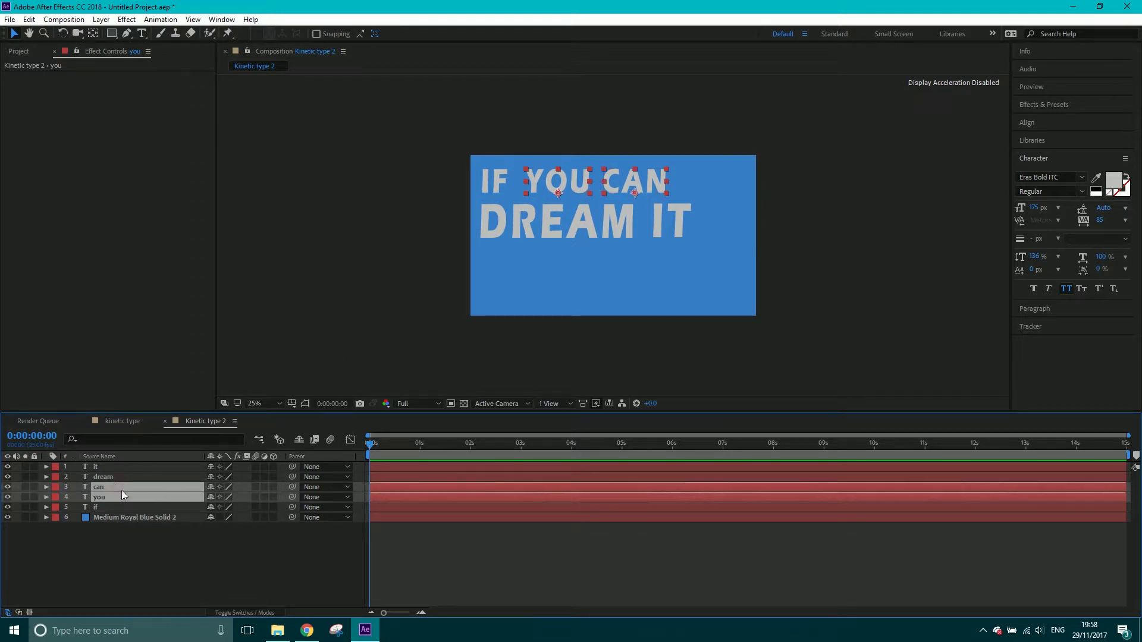
pyautogui.hotkey('ctrl', 'd')
pyautogui.moveTo(112, 487)
pyautogui.mouseDown()
pyautogui.moveTo(112, 466)
pyautogui.moveTo(106, 477)
pyautogui.mouseUp()
pyautogui.click(134, 583)
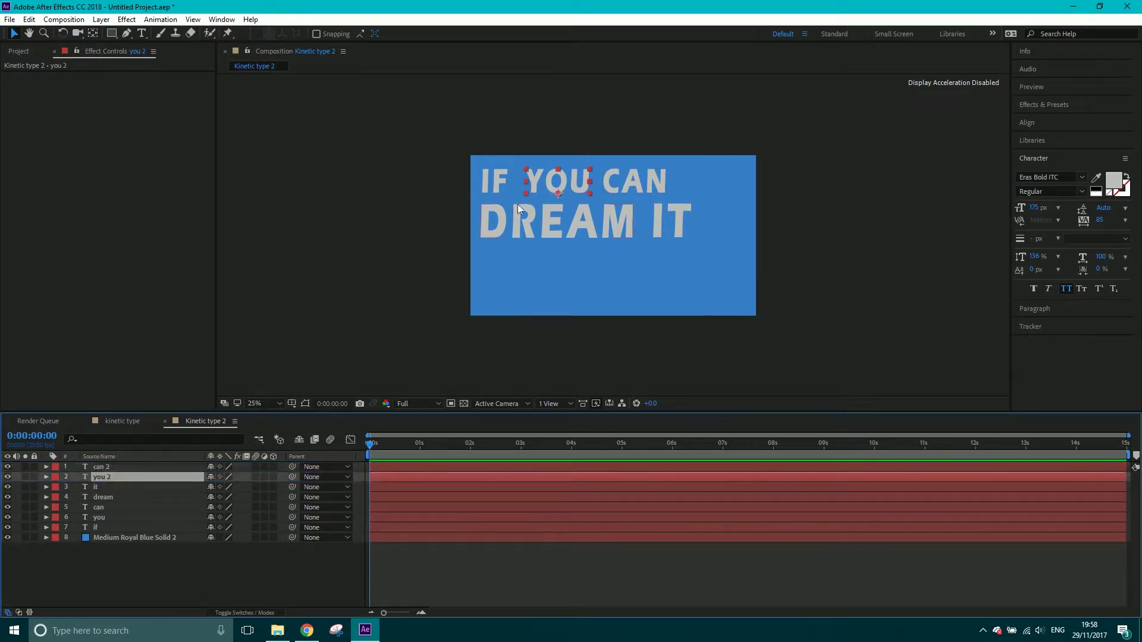
pyautogui.keyDown('shift'); pyautogui.click(134, 467); pyautogui.keyUp('shift')
pyautogui.moveTo(576, 183); pyautogui.dragTo(529, 269)
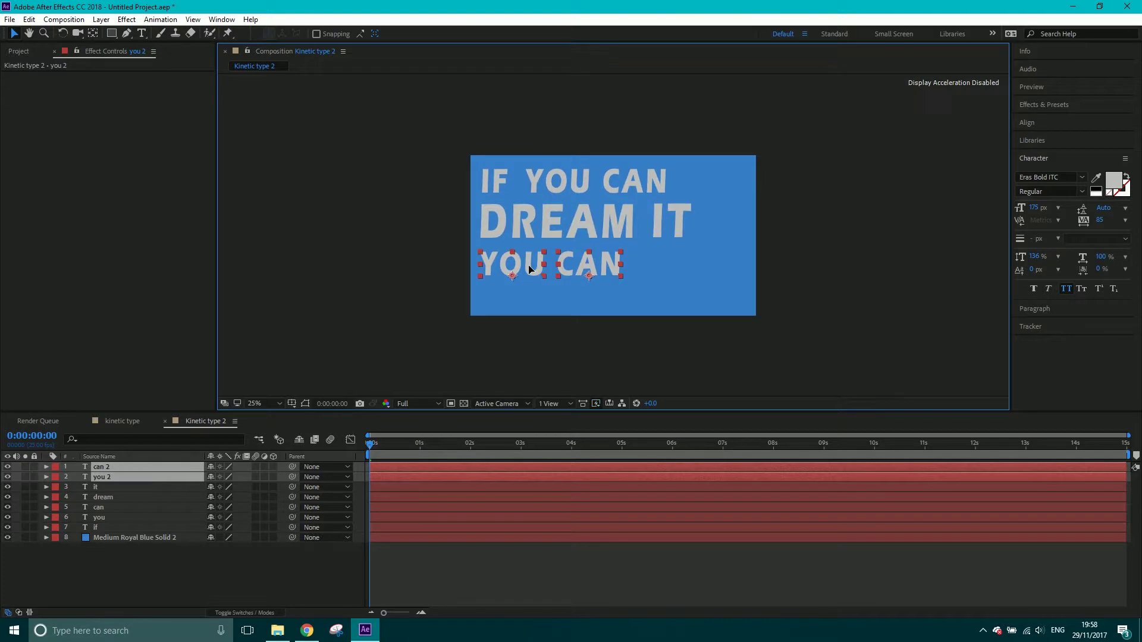
# - Add a separate text layer reading "do" and place it beneath the second YOU, left-aligned with the lines above
pyautogui.click(118, 573)
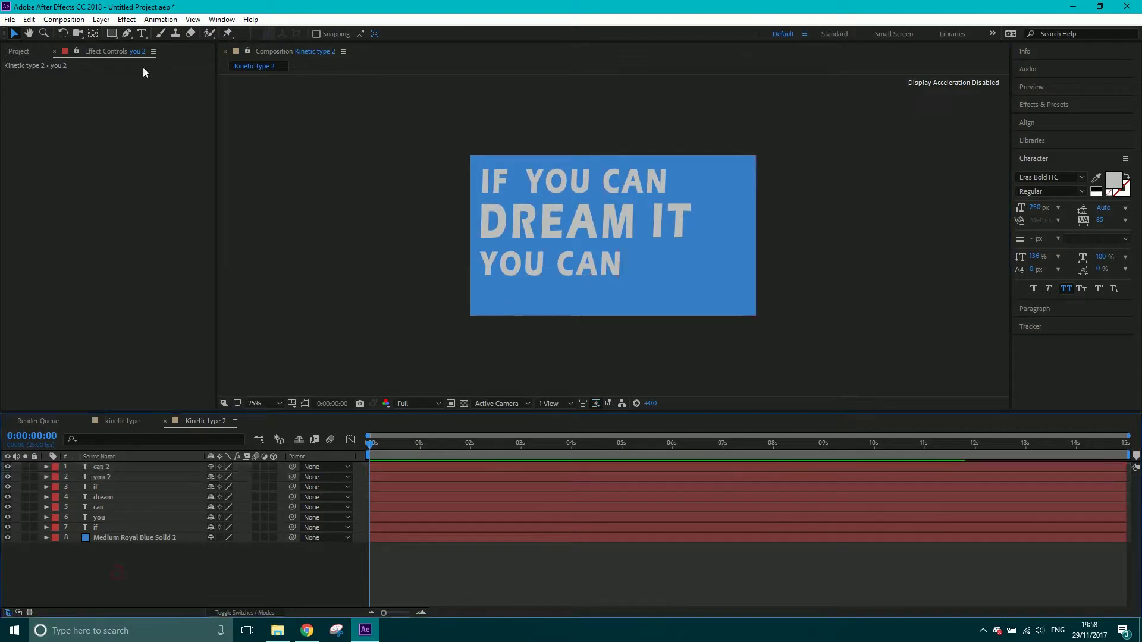
pyautogui.click(141, 34)
pyautogui.click(485, 316)
pyautogui.write('do')
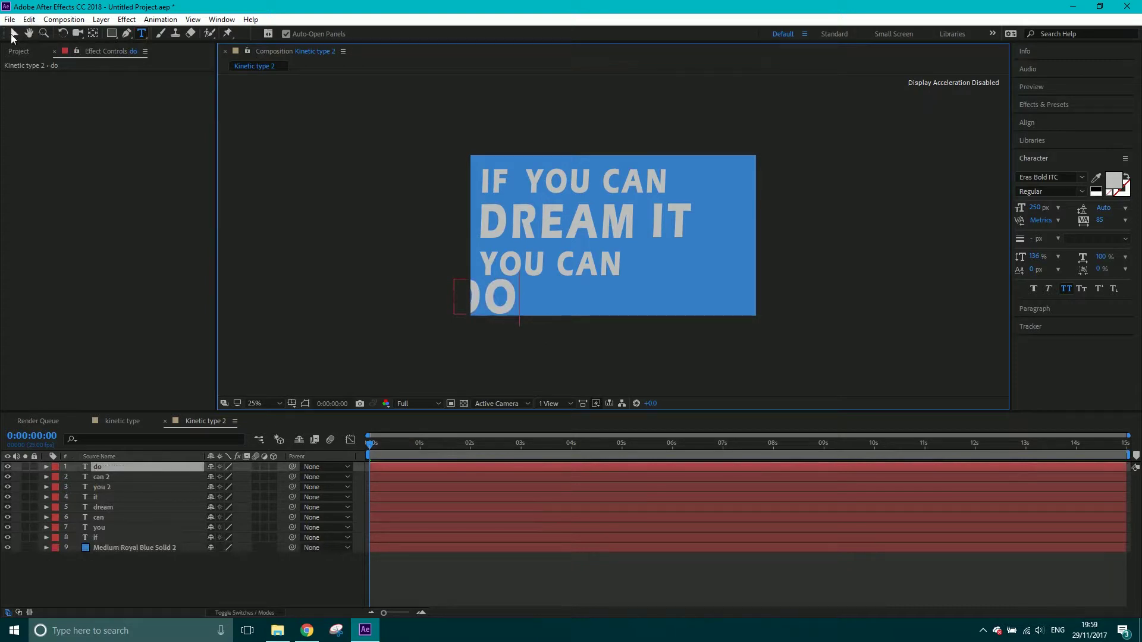
pyautogui.click(13, 34)
pyautogui.moveTo(497, 304); pyautogui.dragTo(518, 306)
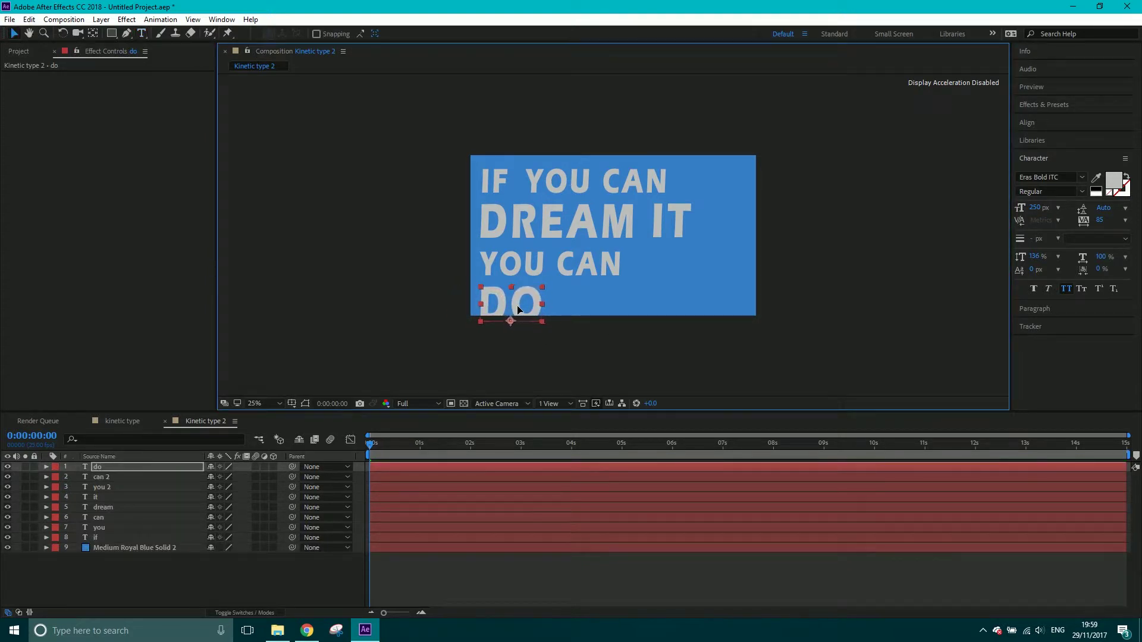
# - Duplicate the IT layer, bring the copy to the top of the layer stack and place it just right of DO
pyautogui.click(108, 500)
pyautogui.hotkey('ctrl', 'd')
pyautogui.moveTo(112, 494); pyautogui.dragTo(111, 464)
pyautogui.moveTo(660, 230); pyautogui.dragTo(586, 302)
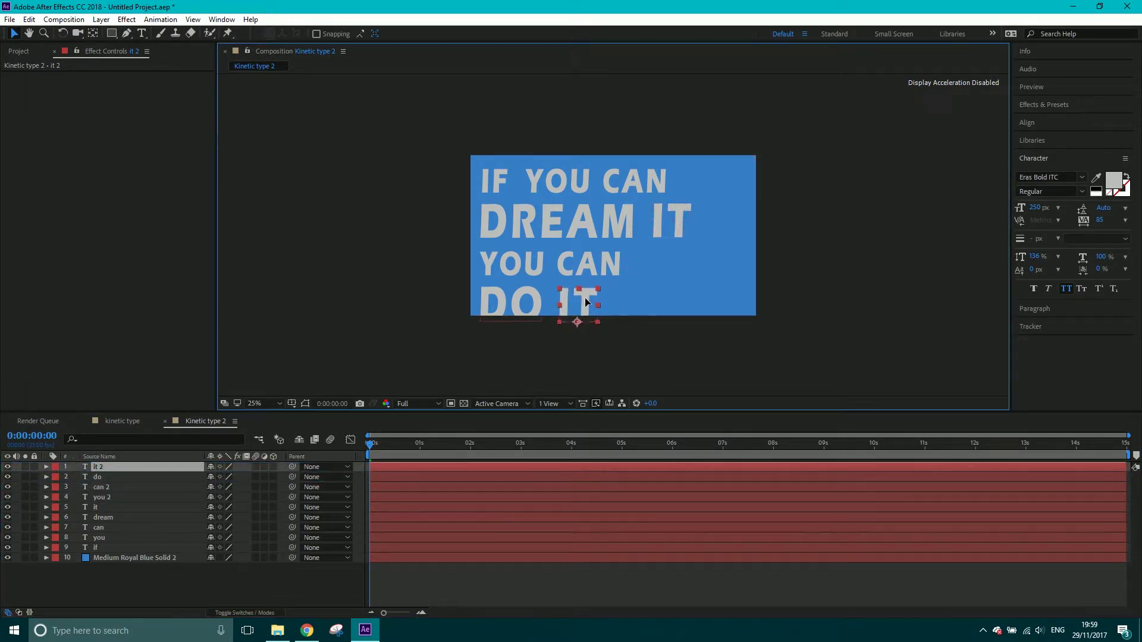
pyautogui.click(397, 443)
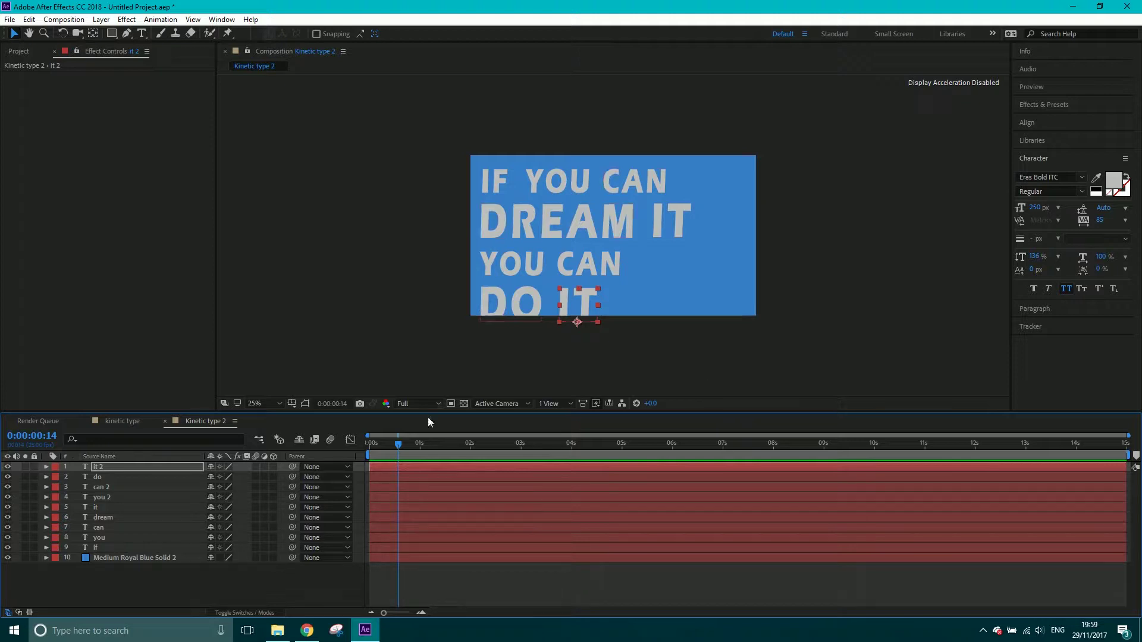
# - Open the kinetic type example video from the Desktop folder, examine how each word animates in, and return to After Effects
pyautogui.click(277, 631)
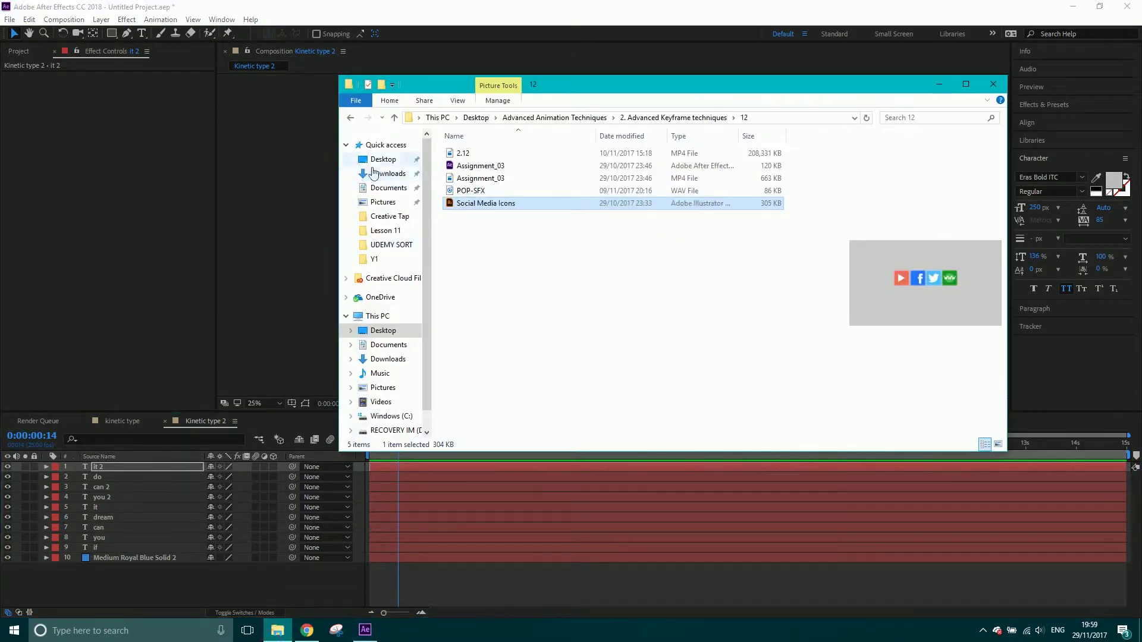
pyautogui.click(417, 161)
pyautogui.click(690, 324)
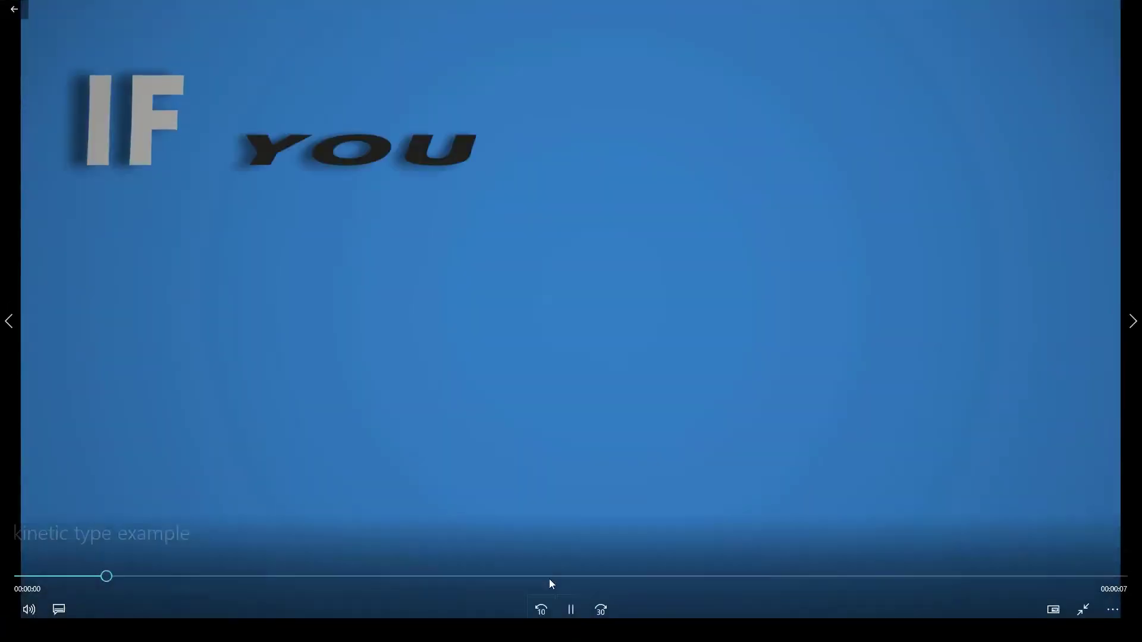
pyautogui.click(569, 608)
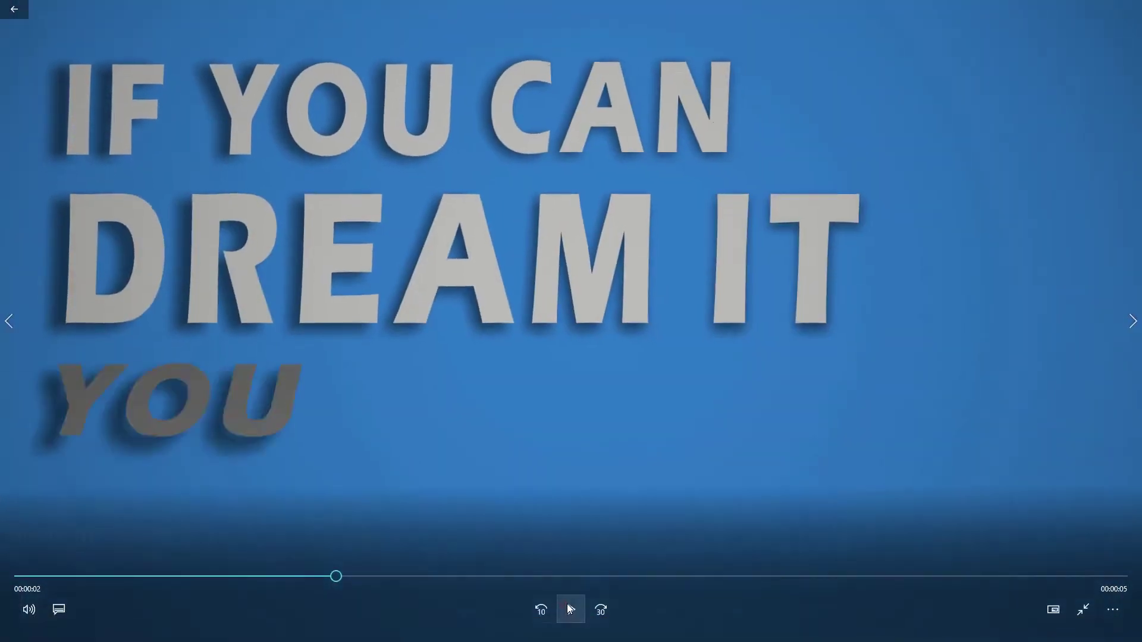
pyautogui.moveTo(336, 576); pyautogui.dragTo(476, 576)
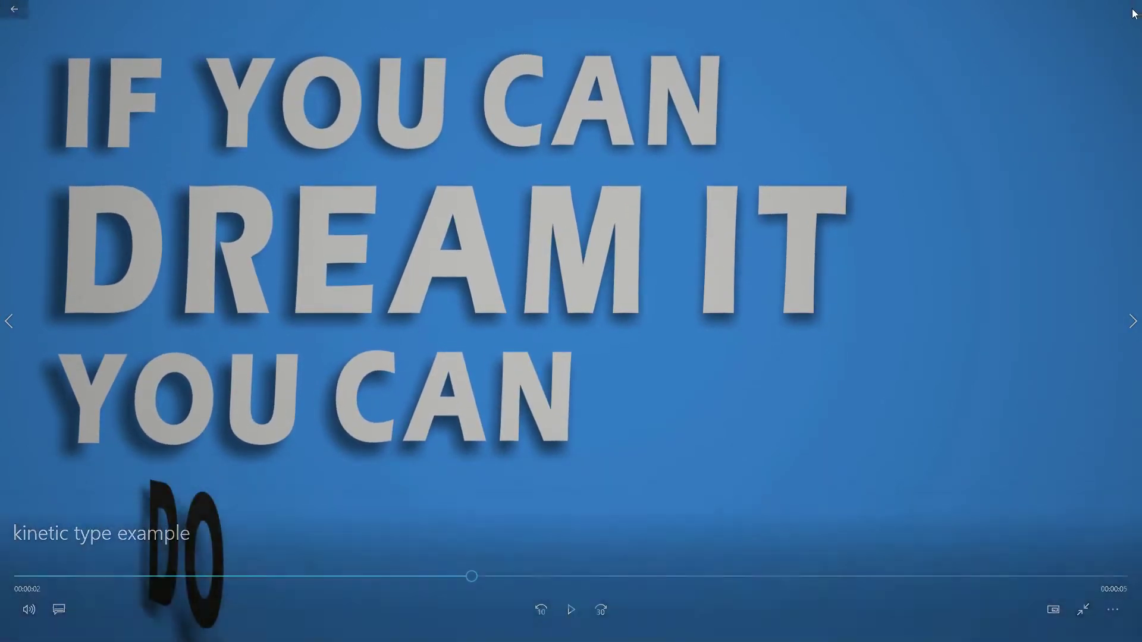
pyautogui.press('Escape')
pyautogui.click(1127, 9)
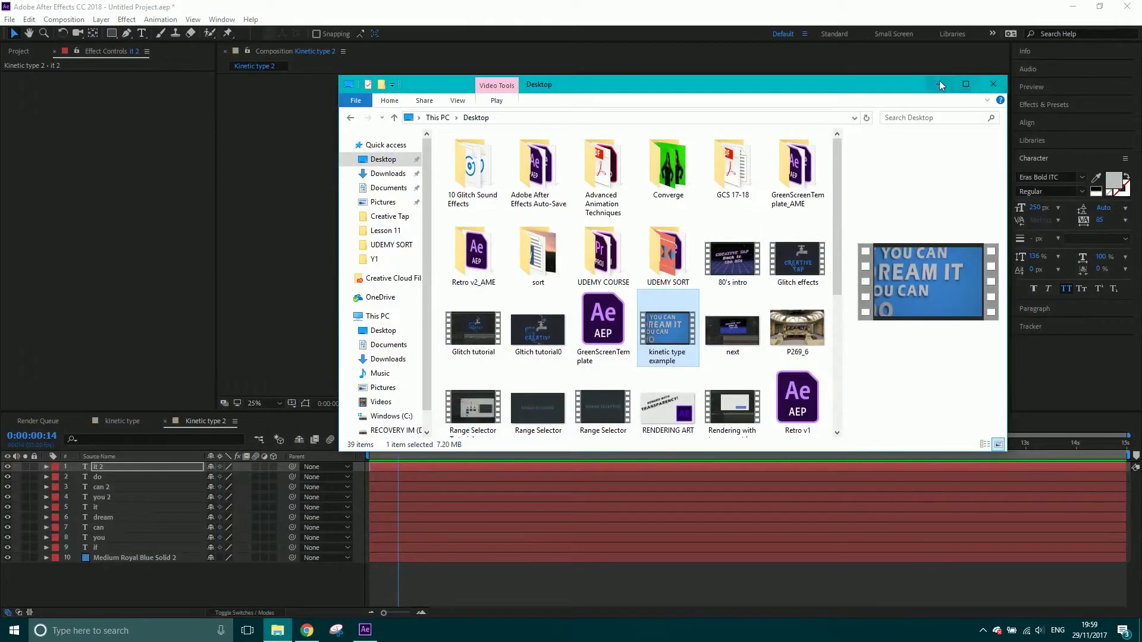
pyautogui.click(993, 84)
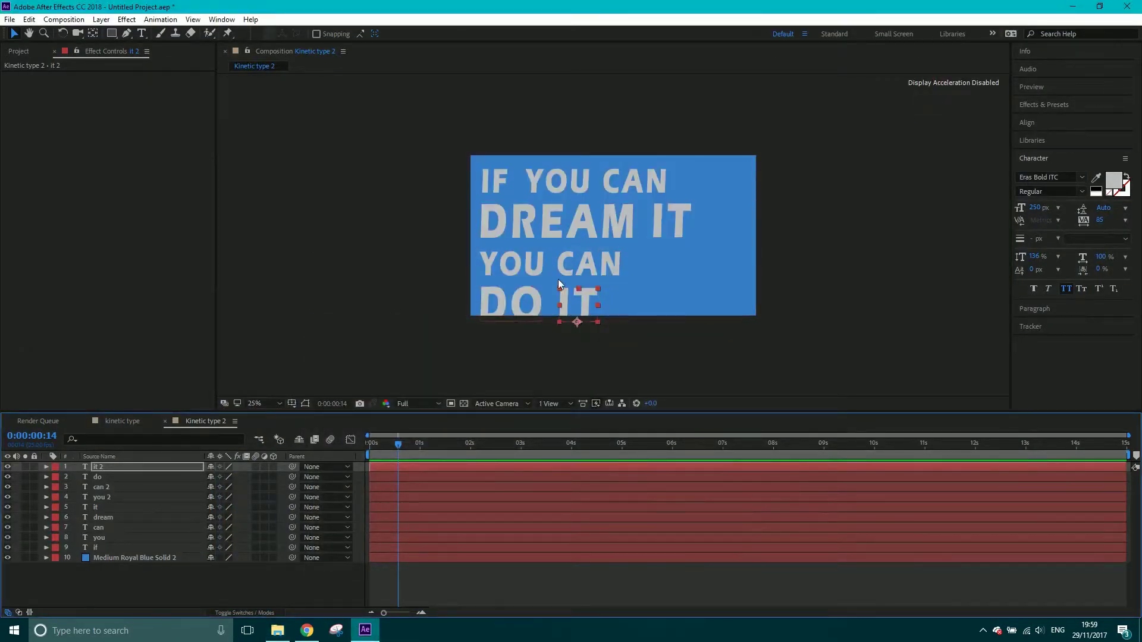
# - Move the anchor point of the first-line YOU to the middle of its upper edge
pyautogui.click(497, 183)
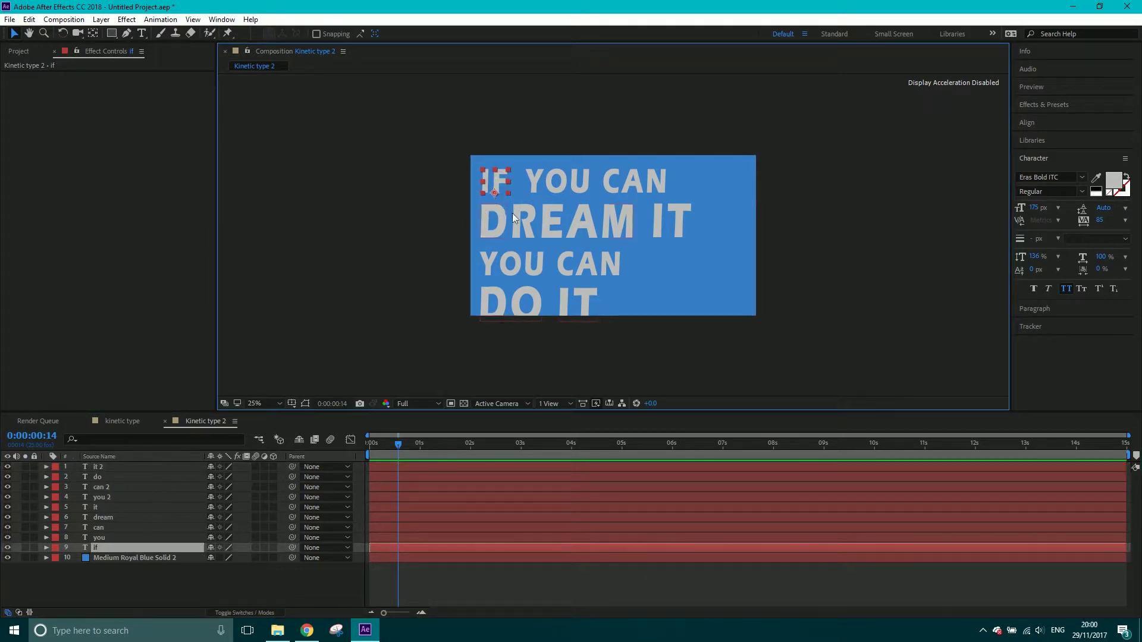
pyautogui.click(559, 181)
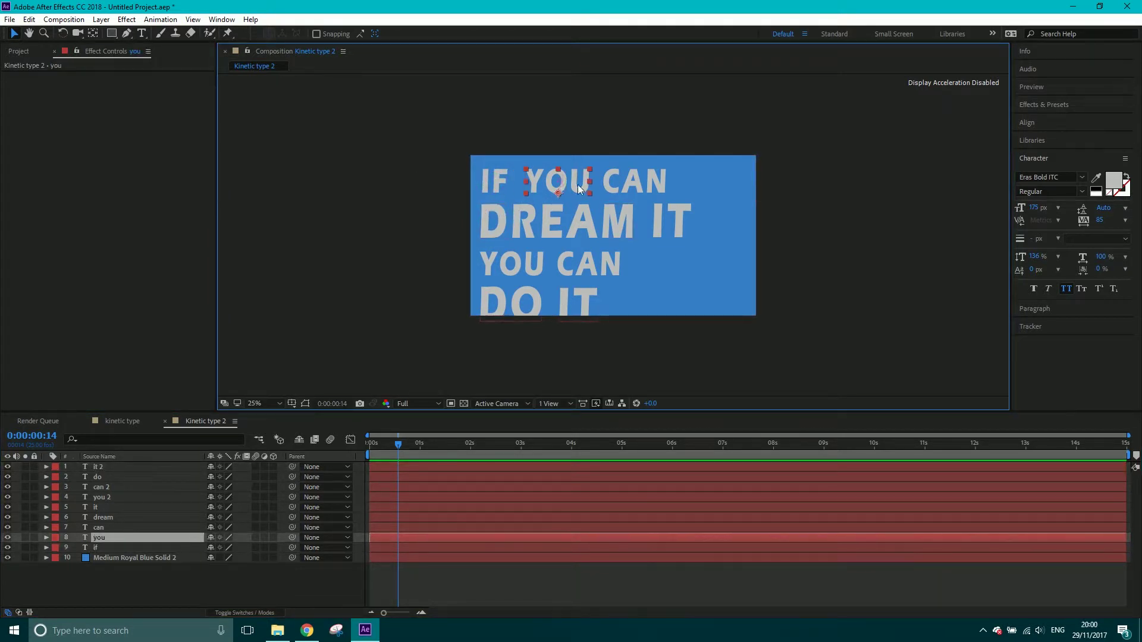
pyautogui.click(93, 34)
pyautogui.moveTo(559, 186); pyautogui.dragTo(558, 171)
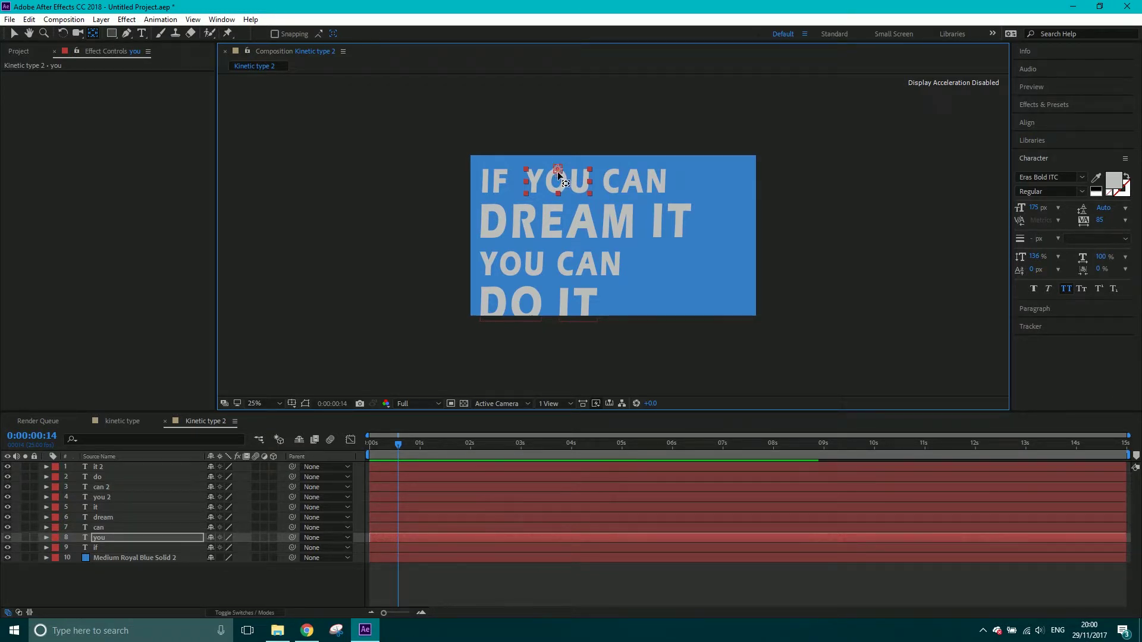
# - Move the anchor point of the first-line CAN to the middle of its right edge
pyautogui.click(639, 177)
pyautogui.moveTo(635, 193); pyautogui.dragTo(667, 182)
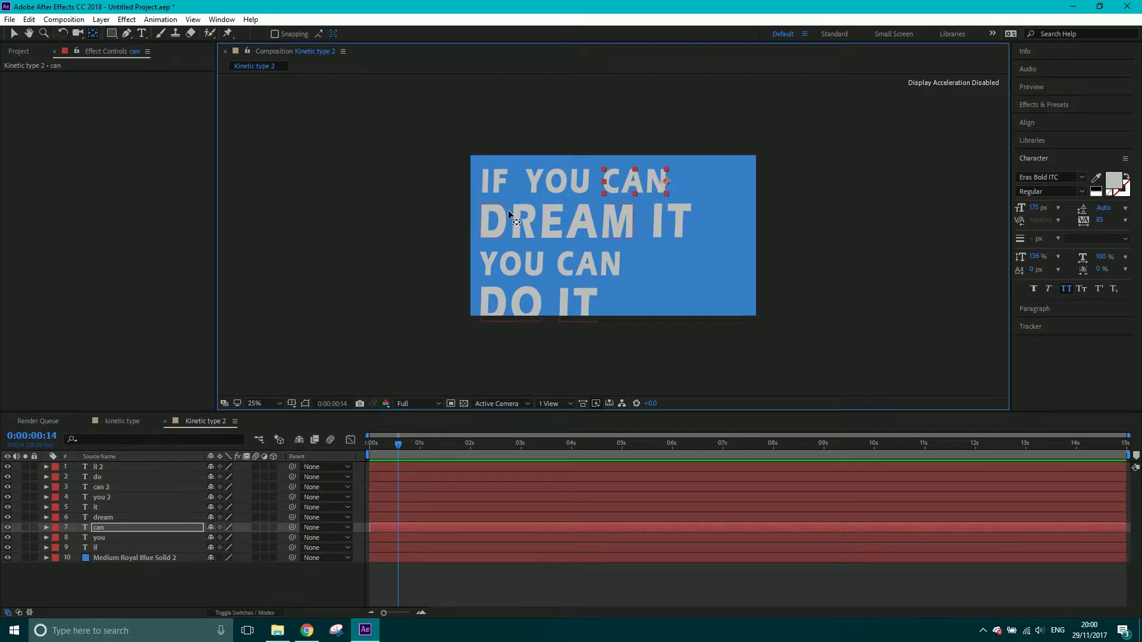
pyautogui.press('v')
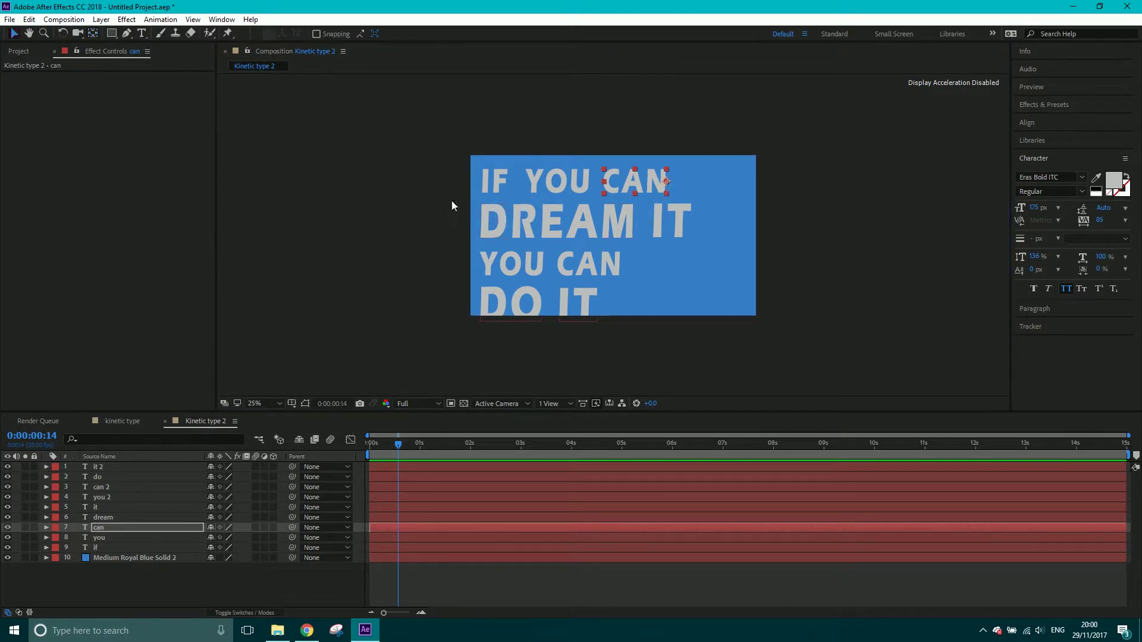
# - Move the anchor point of DREAM to the middle of its left edge
pyautogui.click(538, 228)
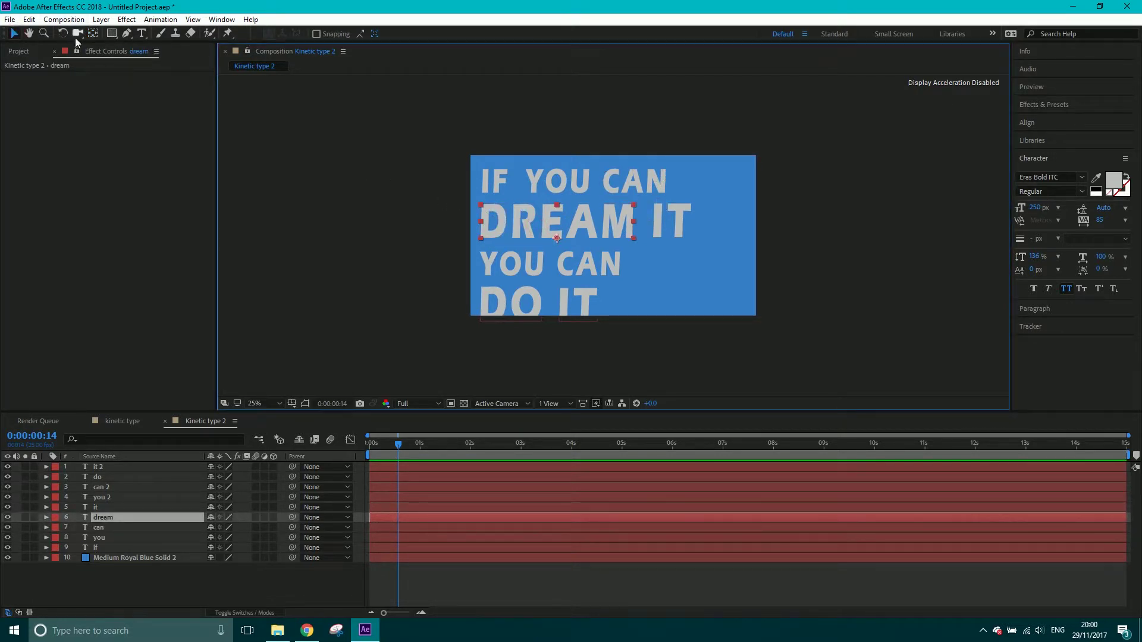
pyautogui.click(94, 34)
pyautogui.moveTo(558, 240); pyautogui.dragTo(484, 223)
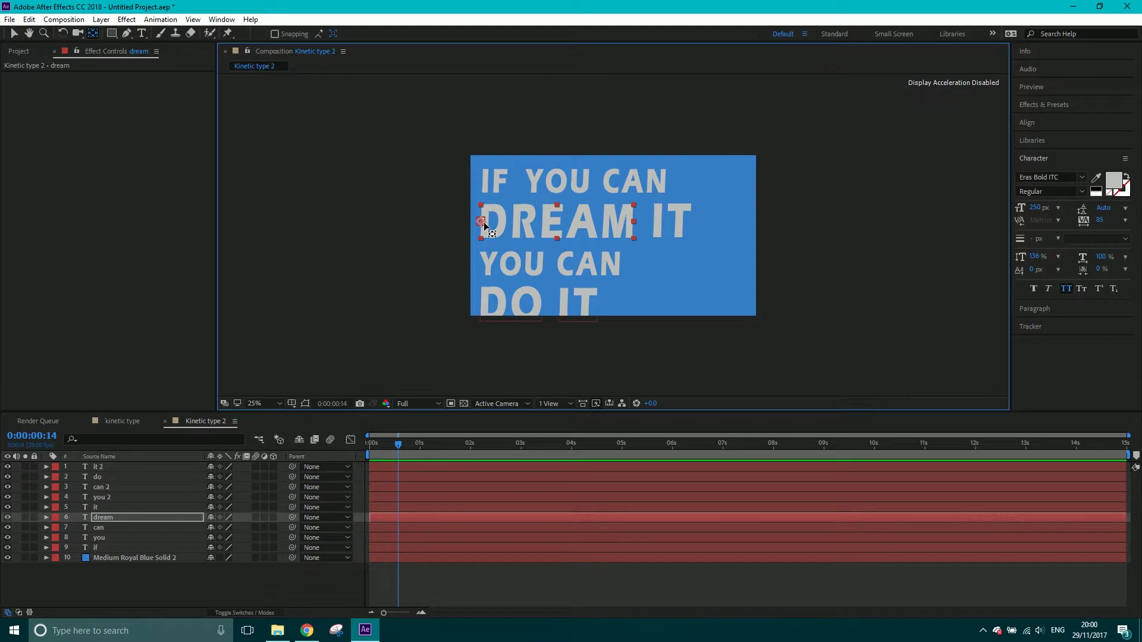
# - Scrub through the finished kinetic type composition to examine how its words animate in, and return to Kinetic type 2
pyautogui.click(123, 421)
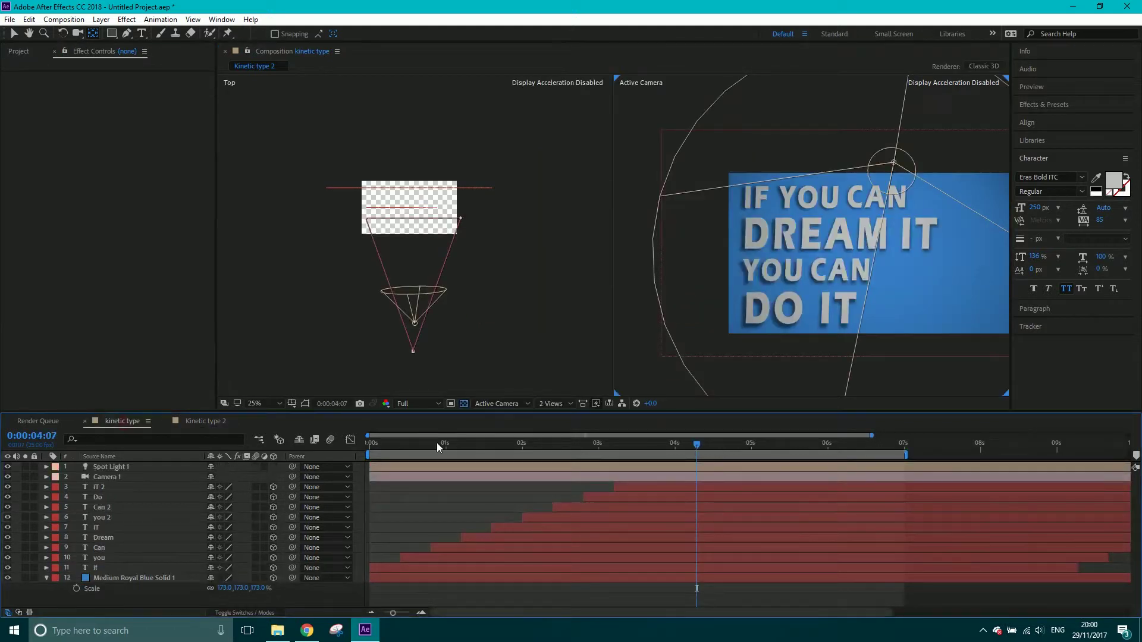
pyautogui.moveTo(581, 446); pyautogui.dragTo(477, 442)
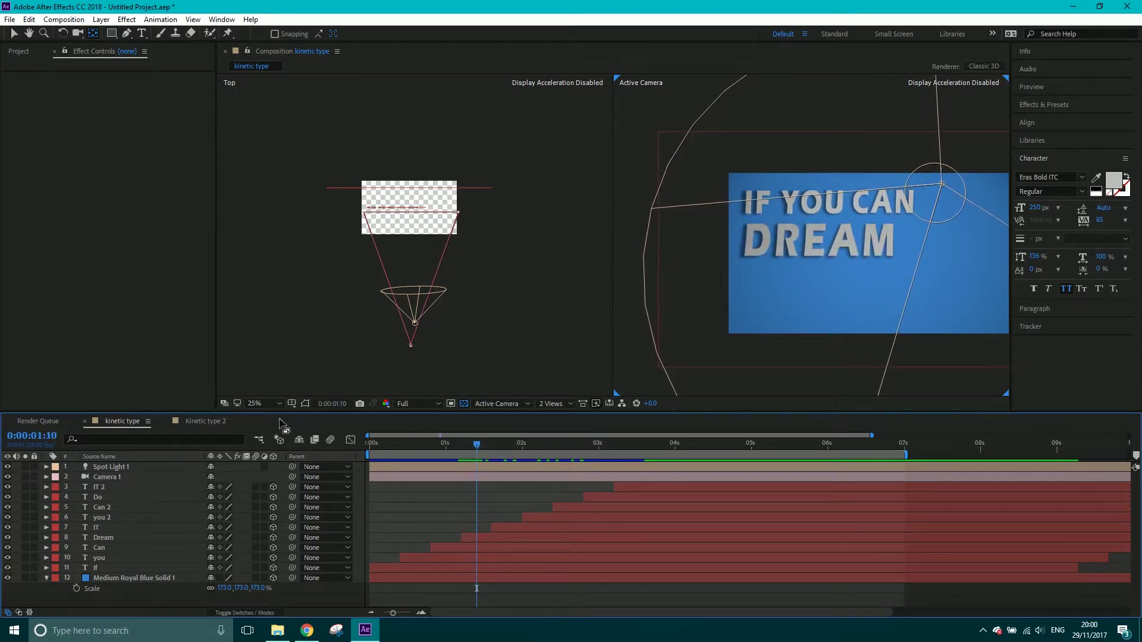
pyautogui.click(232, 423)
# - Move the anchor point of the third-line YOU to the centre of the word
pyautogui.click(655, 219)
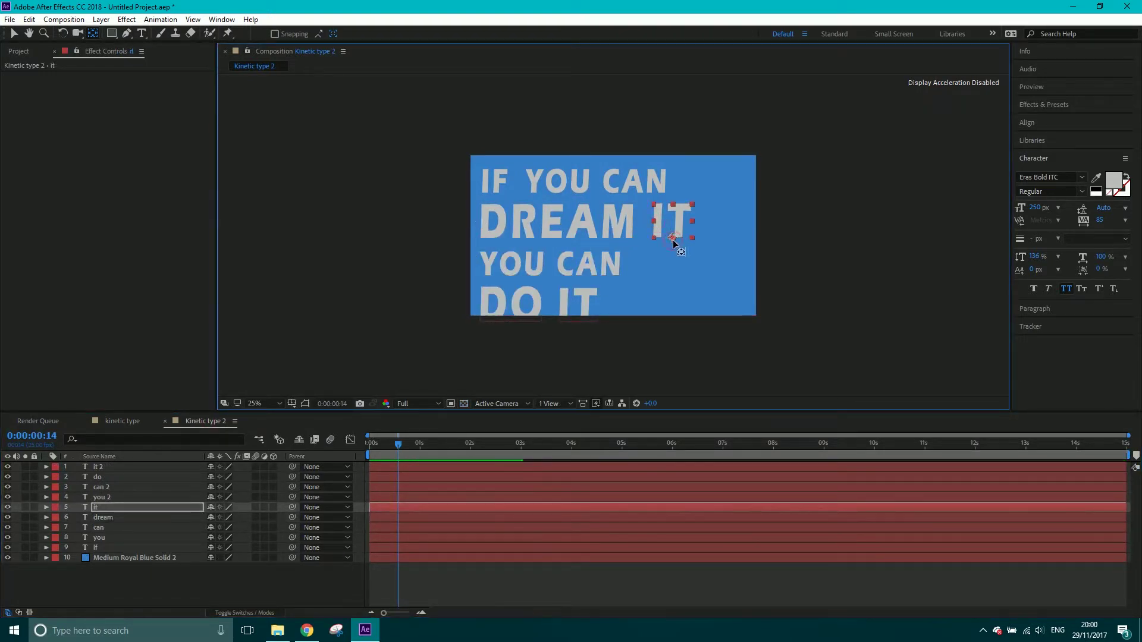
pyautogui.click(507, 269)
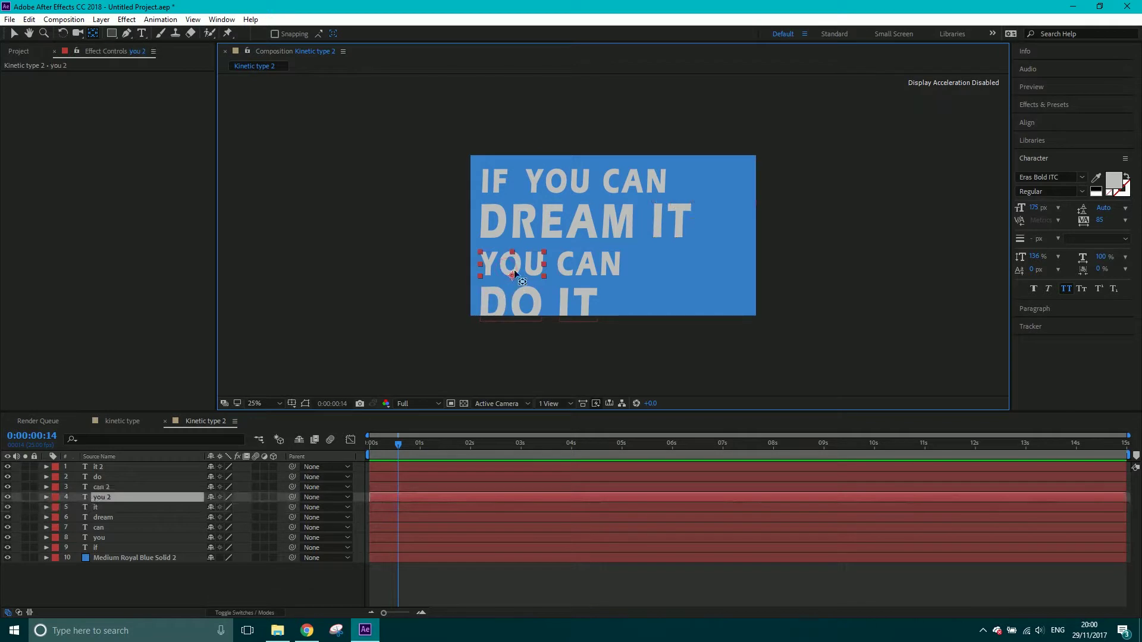
pyautogui.moveTo(513, 276); pyautogui.dragTo(513, 262)
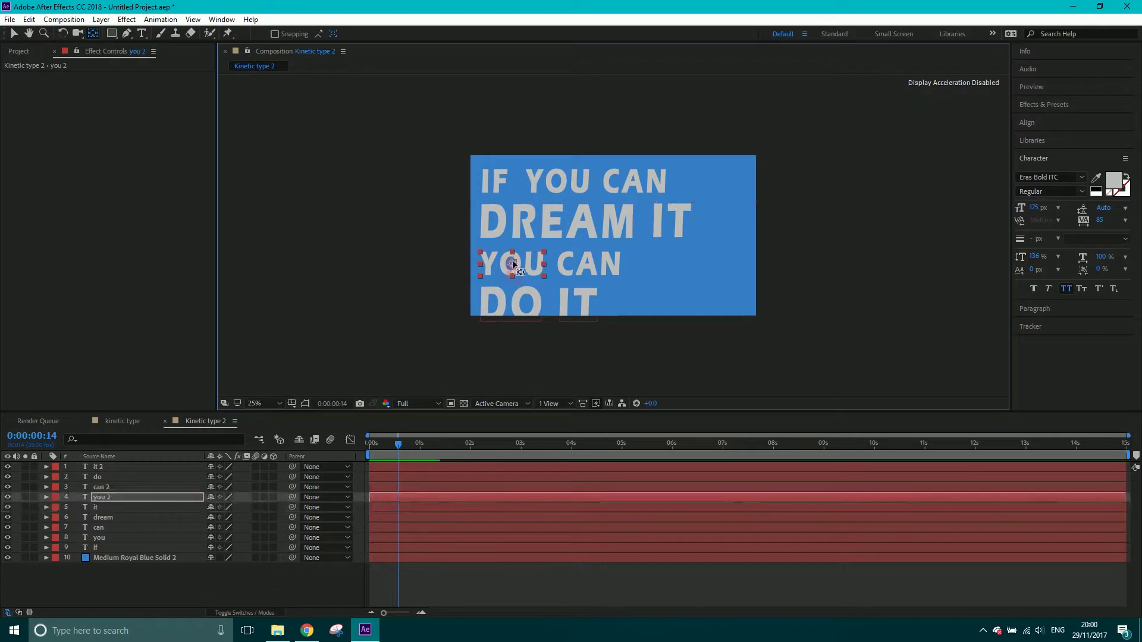
# - Move the anchor points of third-line CAN to the middle of its right edge and DO to the middle of its left edge
pyautogui.click(587, 266)
pyautogui.moveTo(588, 276); pyautogui.dragTo(620, 263)
pyautogui.click(517, 304)
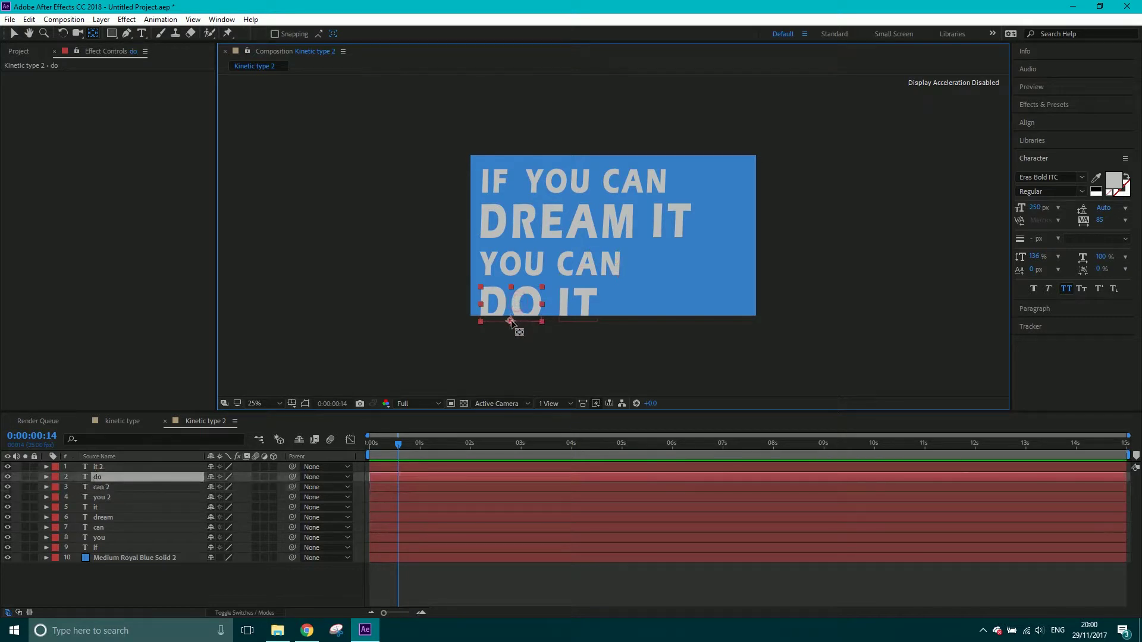
pyautogui.moveTo(512, 321); pyautogui.dragTo(481, 304)
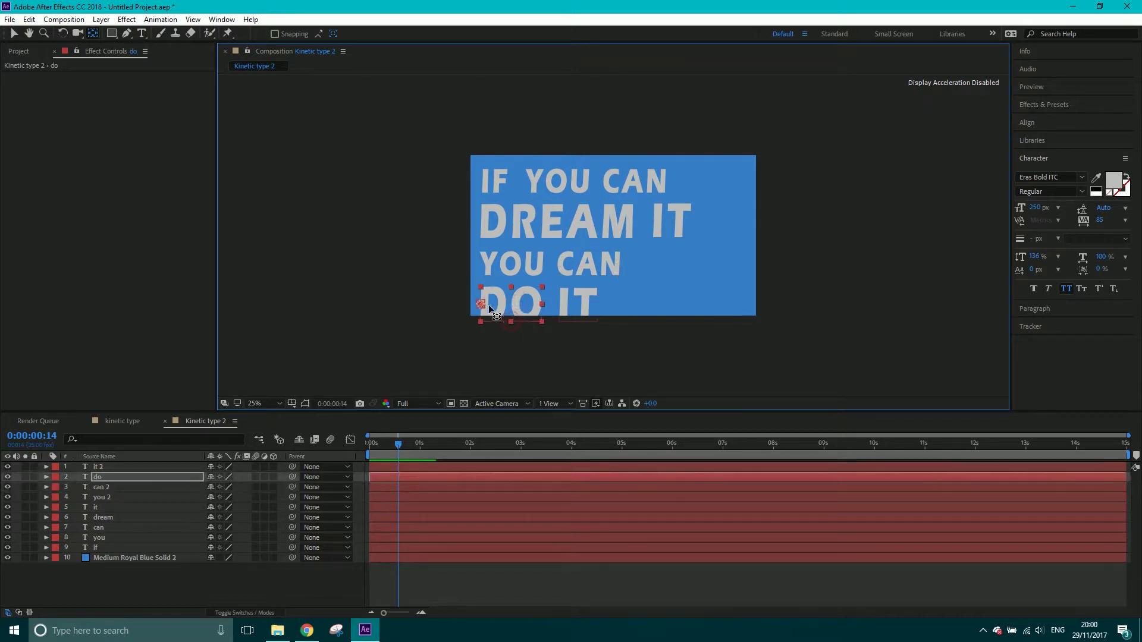
# - Move the anchor point of the last-line IT to the middle of its top edge
pyautogui.click(573, 299)
pyautogui.moveTo(579, 323); pyautogui.dragTo(578, 289)
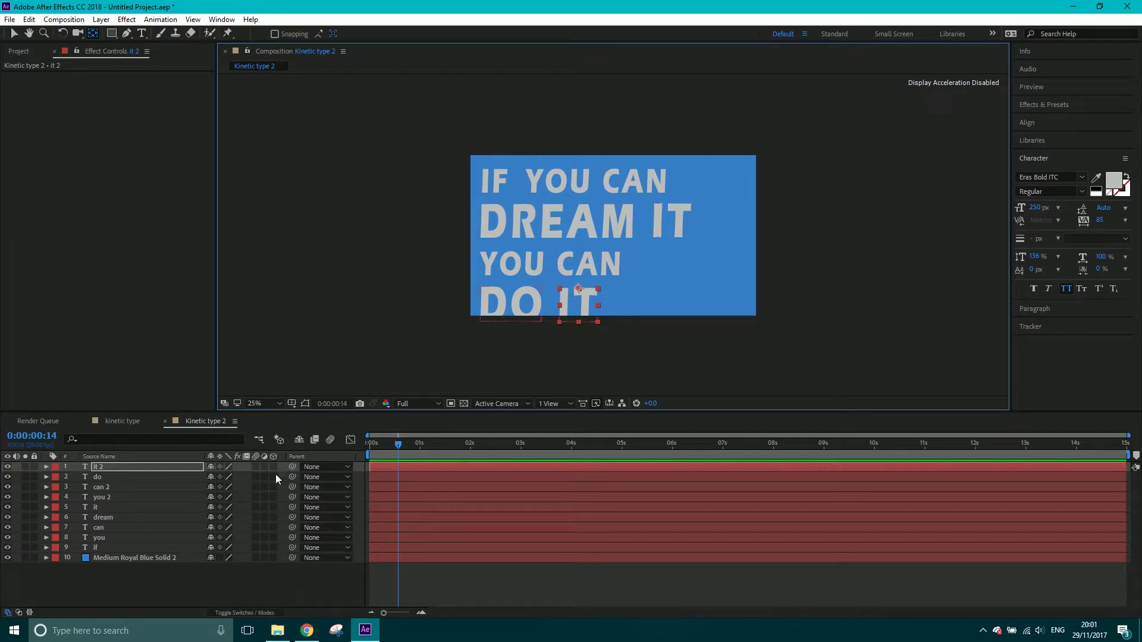
# - Turn all nine text layers and the Medium Royal Blue Solid 2 background into 3D layers
pyautogui.moveTo(275, 470); pyautogui.dragTo(273, 494)
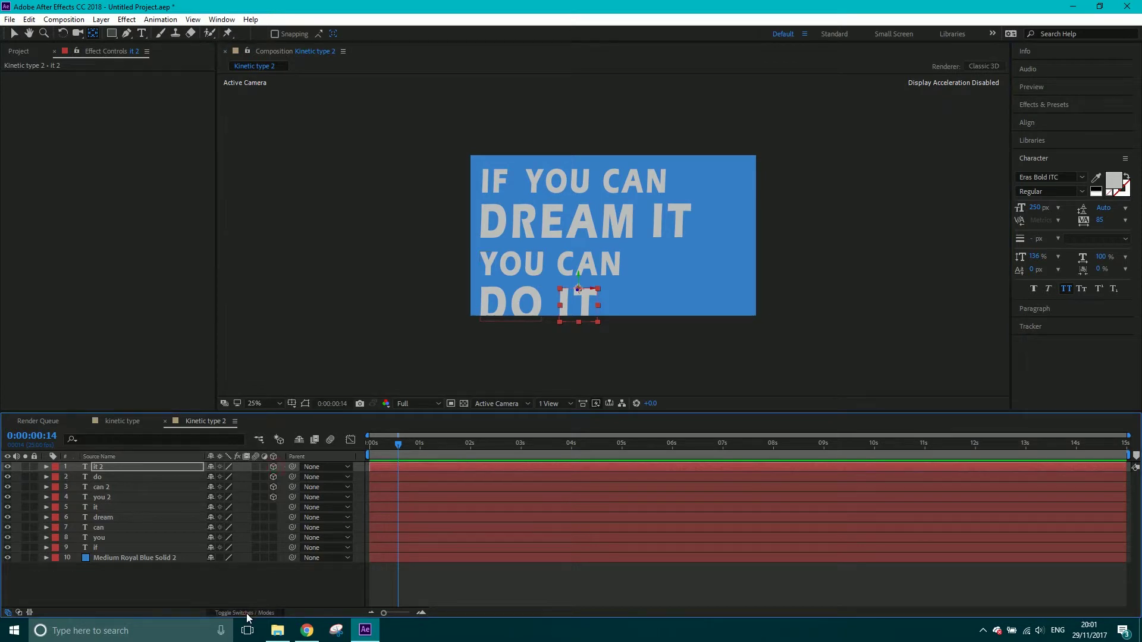
pyautogui.click(247, 614)
pyautogui.click(247, 614)
pyautogui.click(273, 507)
pyautogui.click(273, 560)
# - Select the if layer, return to the start of the composition and step the playhead through to frame 10
pyautogui.click(105, 548)
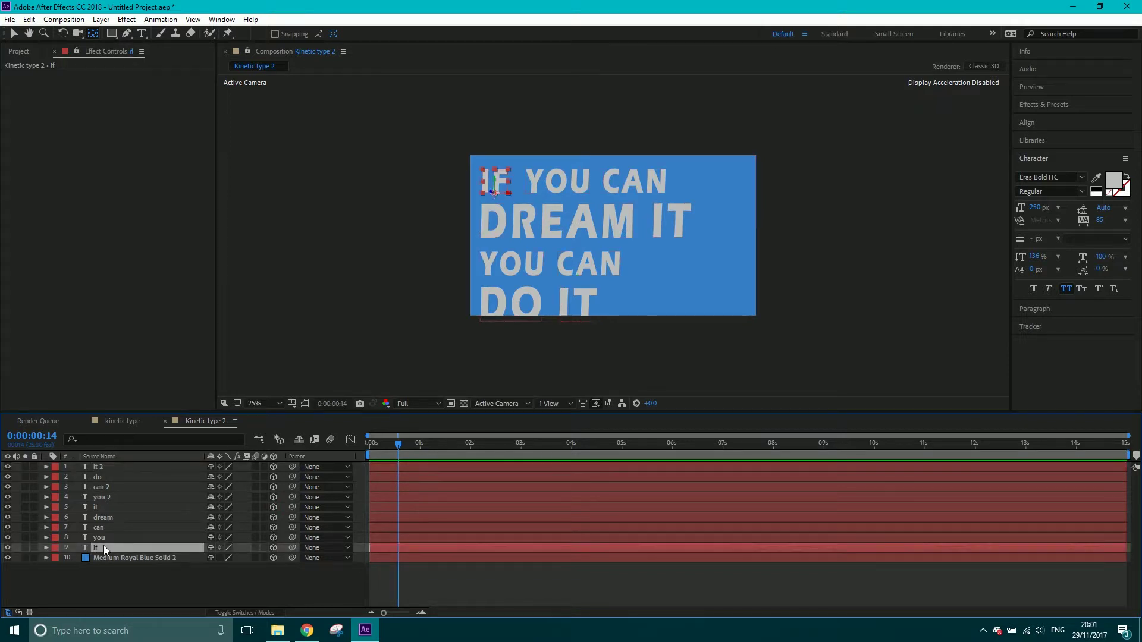
pyautogui.moveTo(378, 448); pyautogui.dragTo(362, 458)
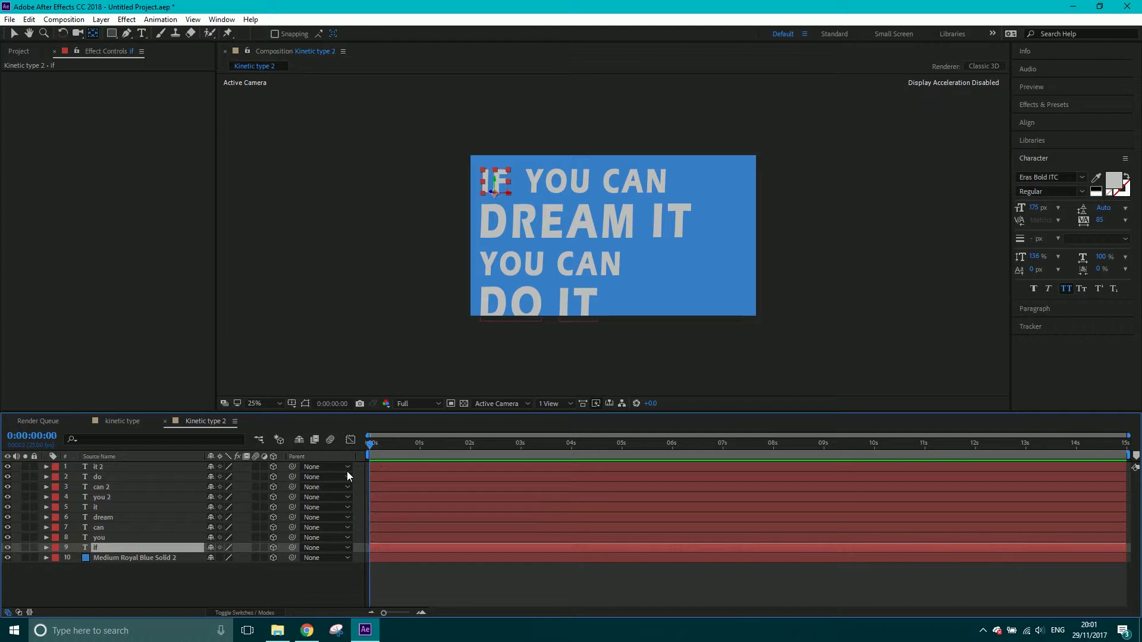
pyautogui.press('space')
pyautogui.hotkey('ctrl', 'Left')
pyautogui.hotkey('ctrl', 'Left')
pyautogui.hotkey('ctrl', 'Left')
pyautogui.hotkey('ctrl', 'Left')
pyautogui.hotkey('ctrl', 'Left')
pyautogui.hotkey('ctrl', 'Left')
pyautogui.hotkey('ctrl', 'Left')
pyautogui.hotkey('ctrl', 'Left')
pyautogui.hotkey('ctrl', 'Left')
pyautogui.hotkey('ctrl', 'Left')
pyautogui.hotkey('ctrl', 'Right')
pyautogui.hotkey('ctrl', 'Right')
pyautogui.hotkey('ctrl', 'Right')
pyautogui.hotkey('ctrl', 'Right')
pyautogui.hotkey('ctrl', 'Right')
pyautogui.hotkey('ctrl', 'Right')
pyautogui.hotkey('ctrl', 'Right')
pyautogui.hotkey('ctrl', 'Right')
pyautogui.hotkey('ctrl', 'Right')
pyautogui.hotkey('ctrl', 'Right')
# - Reveal the rotation properties of all nine text layers and enlarge the timeline area to show them
pyautogui.hotkey('ctrl', 'a')
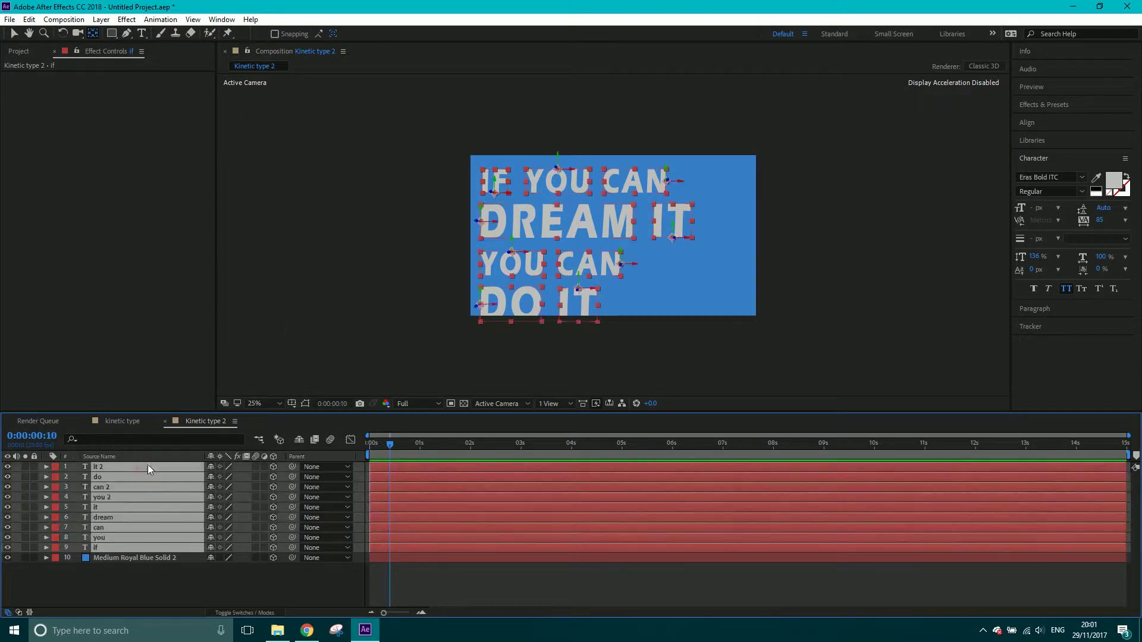
pyautogui.press('r')
pyautogui.scroll(5, 162, 516)
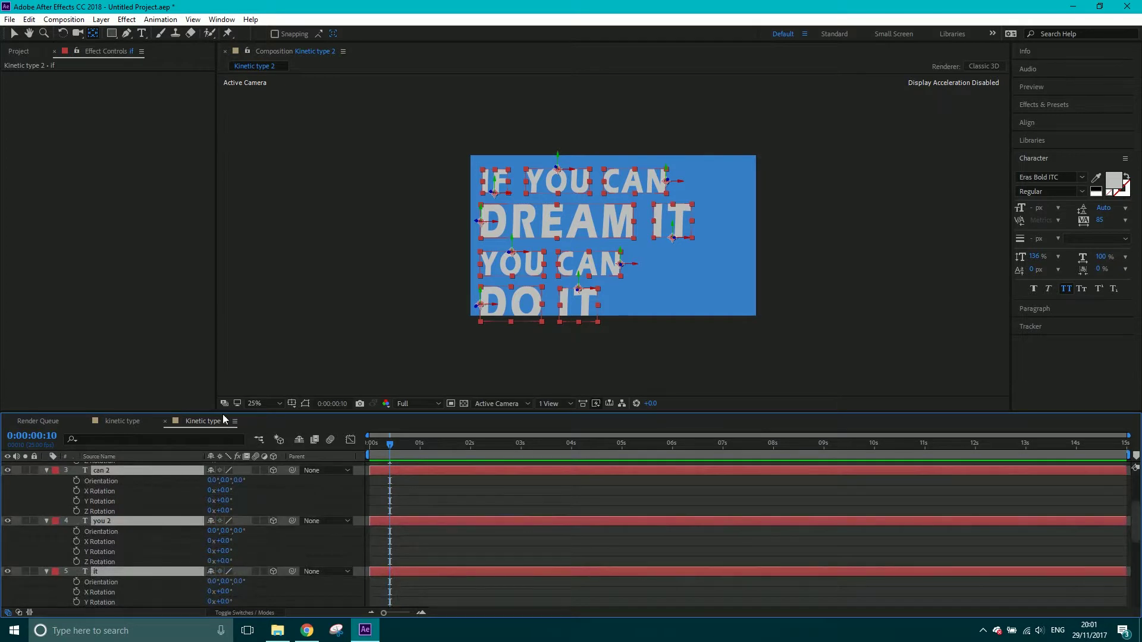
pyautogui.moveTo(222, 413); pyautogui.dragTo(202, 272)
pyautogui.scroll(-4, 176, 437)
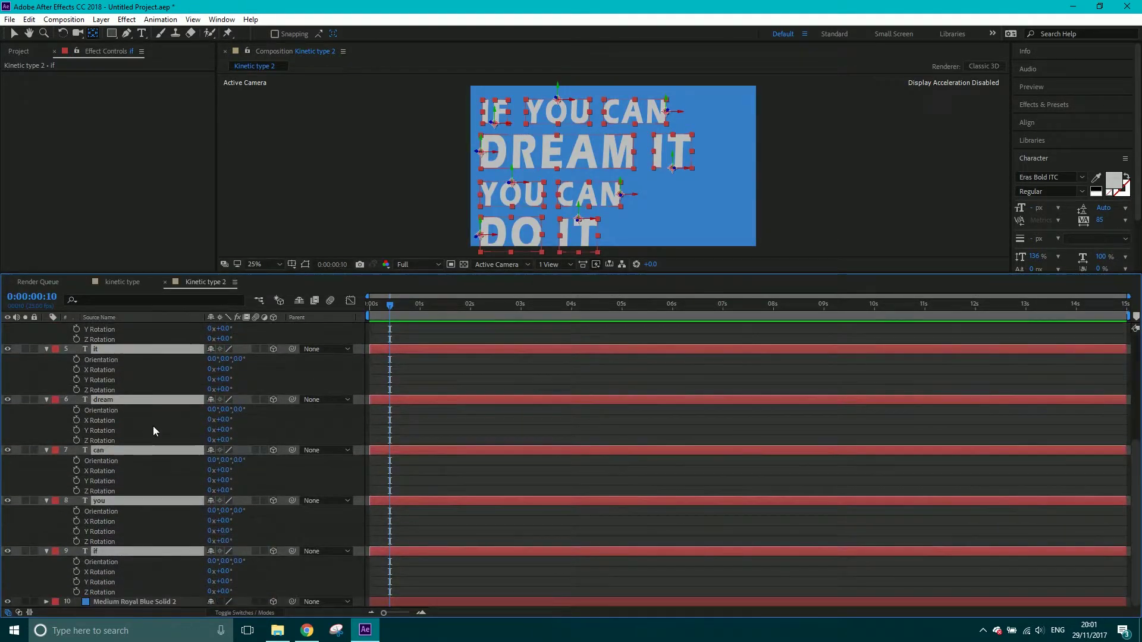
# - Hide the blue background solid and set the if layer's X Rotation to -85°
pyautogui.click(150, 551)
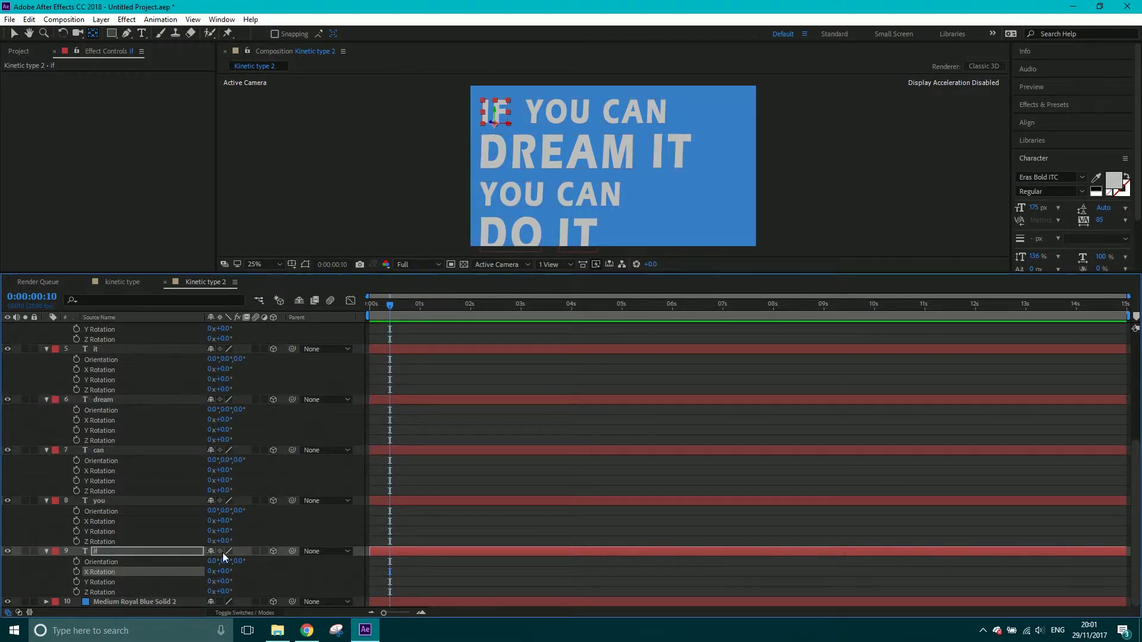
pyautogui.moveTo(232, 571); pyautogui.dragTo(206, 575)
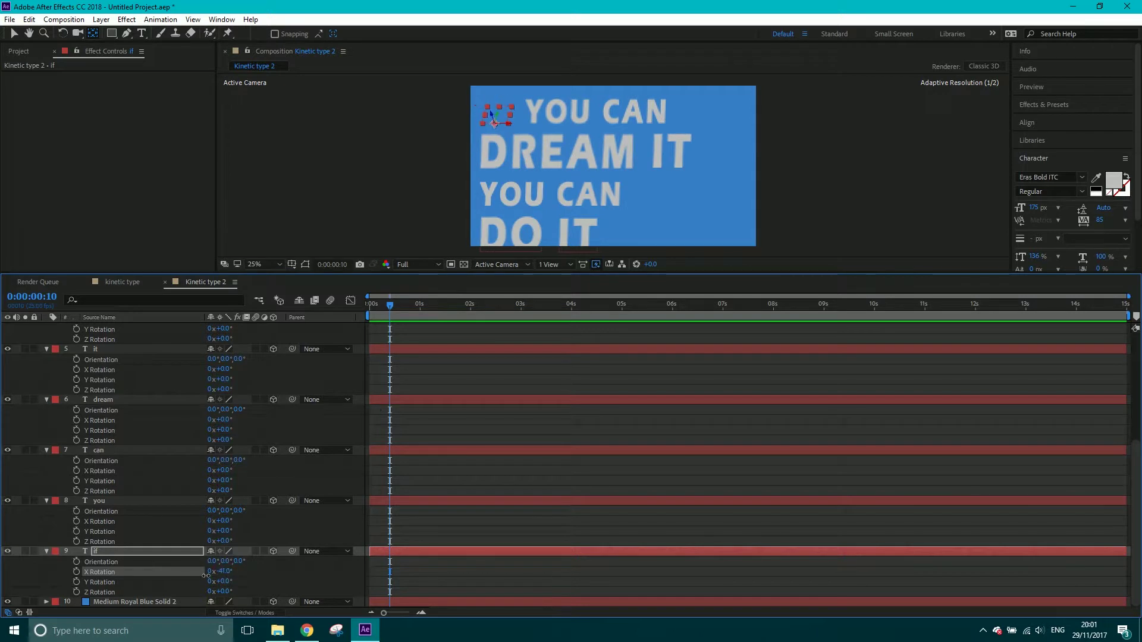
pyautogui.click(8, 602)
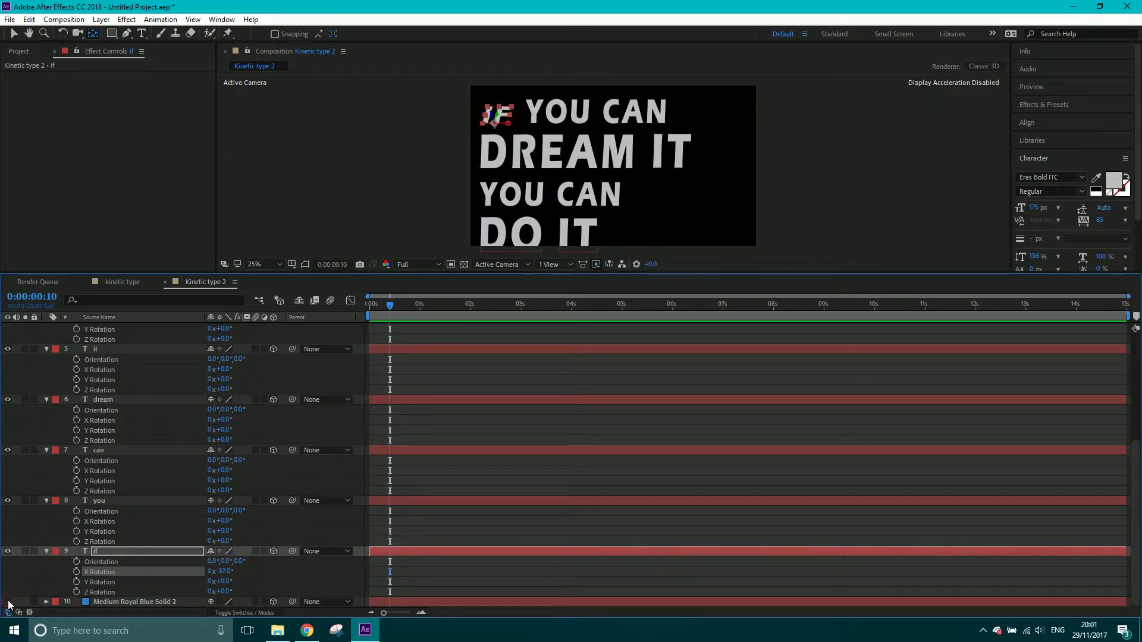
pyautogui.click(8, 602)
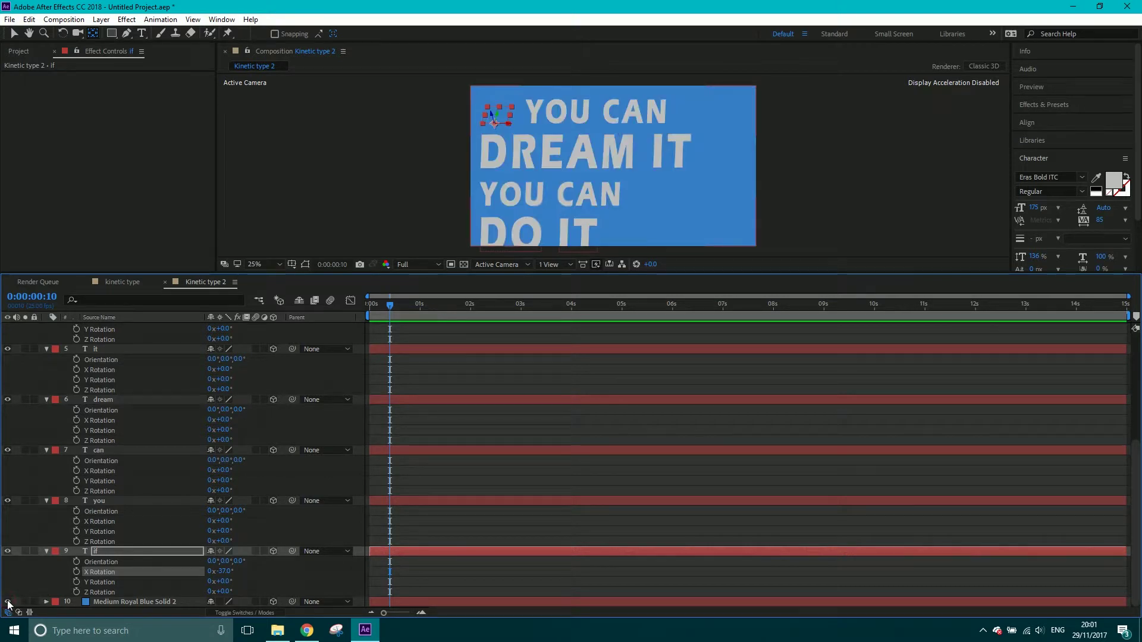
pyautogui.click(7, 602)
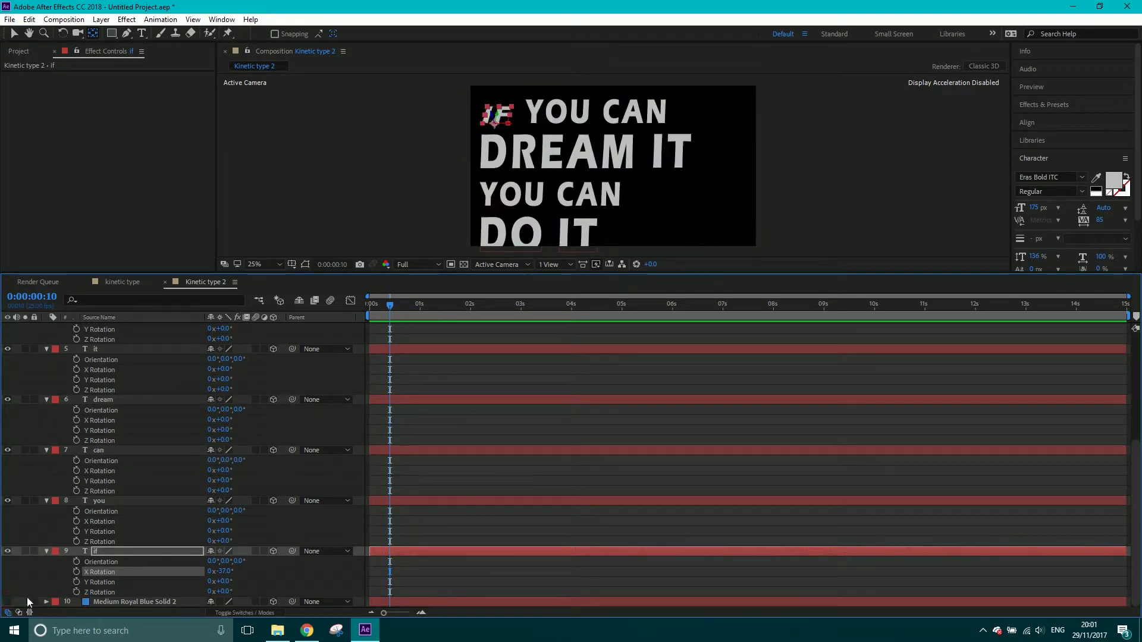
pyautogui.moveTo(223, 572)
pyautogui.mouseDown()
pyautogui.moveTo(244, 571)
pyautogui.moveTo(202, 581)
pyautogui.mouseUp()
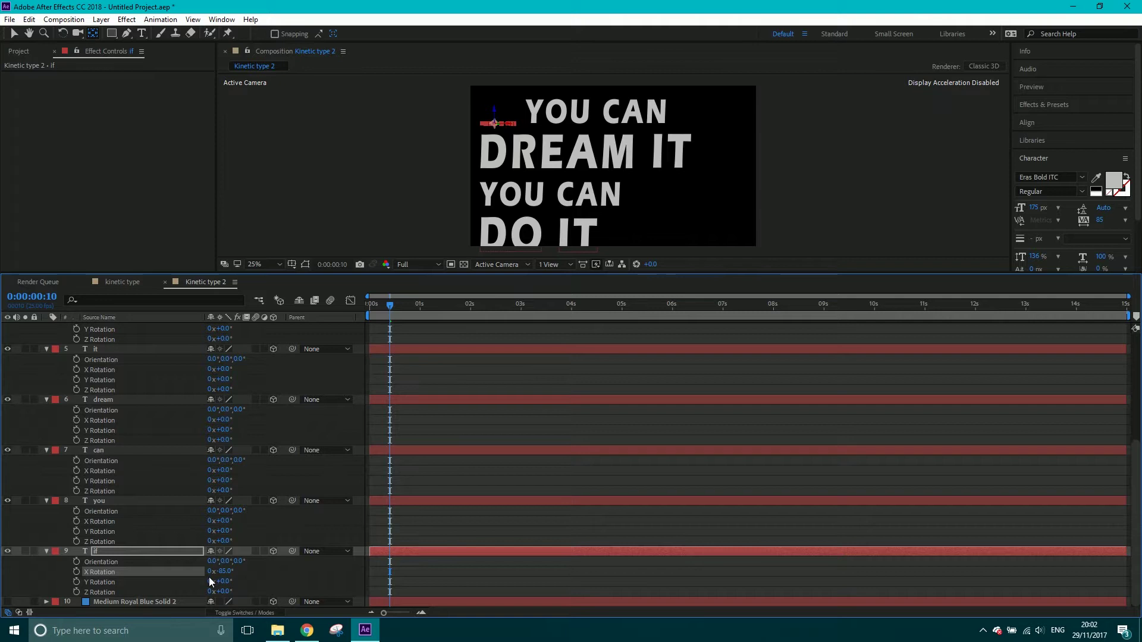
# - Keyframe the if layer's X Rotation from -85° at the start of the timeline to 0° at frame 10
pyautogui.scroll(1, 504, 118)
pyautogui.click(29, 33)
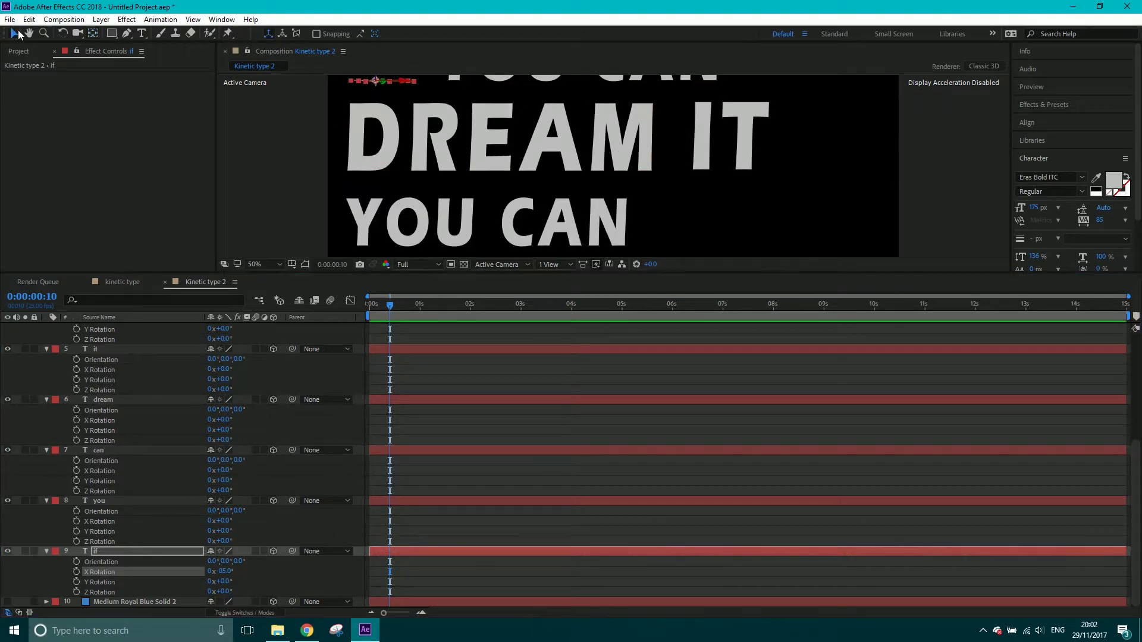
pyautogui.moveTo(401, 113); pyautogui.dragTo(495, 226)
pyautogui.press('v')
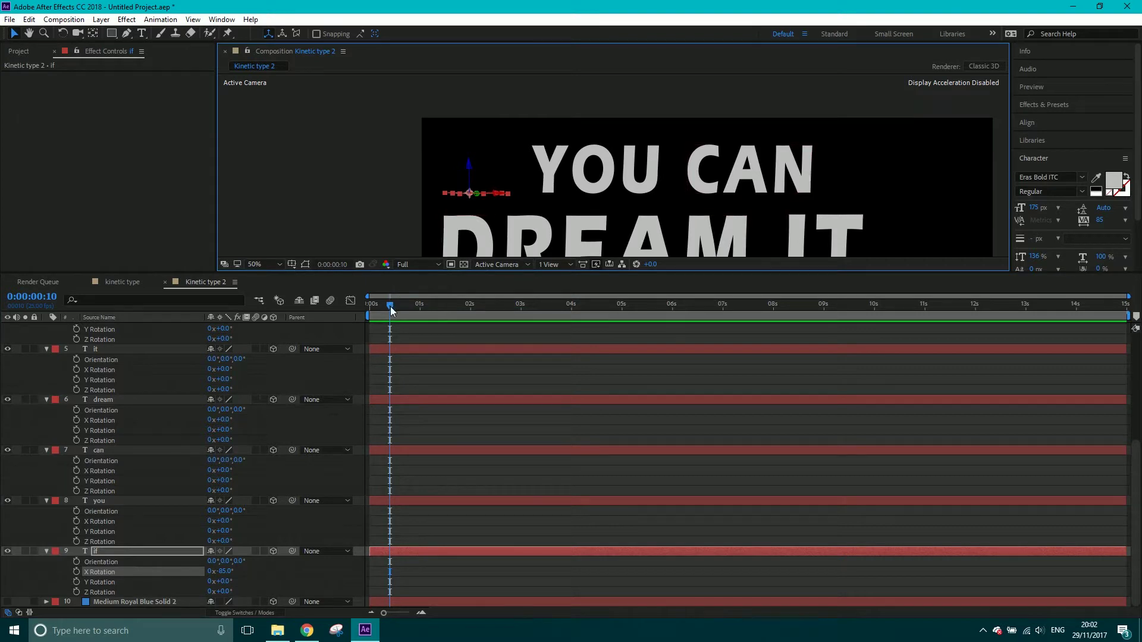
pyautogui.moveTo(384, 309); pyautogui.dragTo(355, 322)
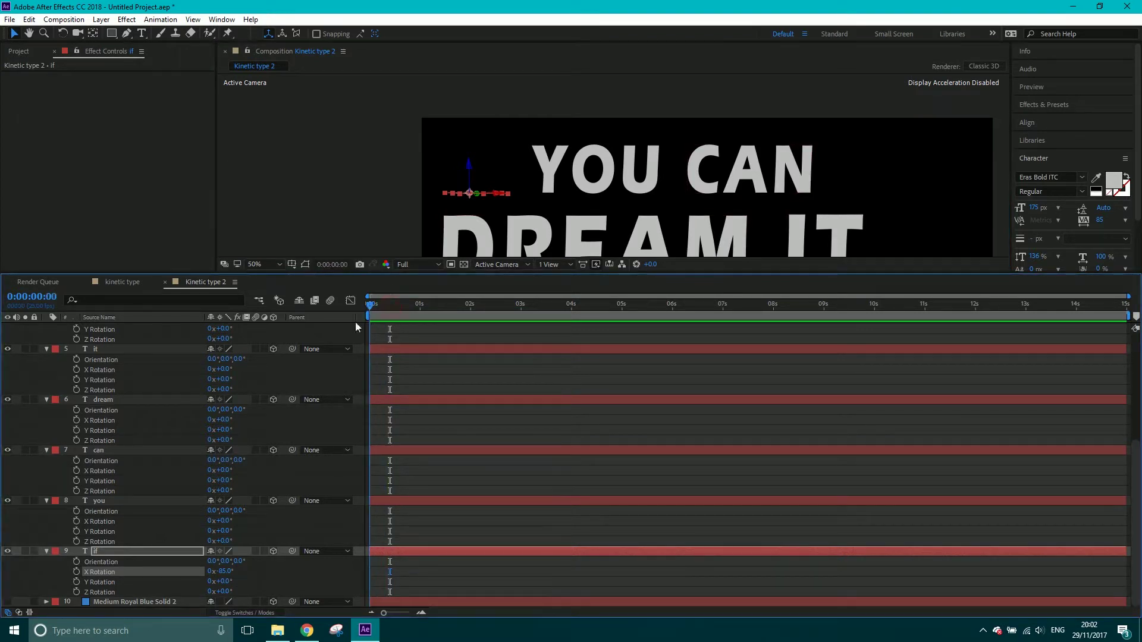
pyautogui.click(77, 572)
pyautogui.hotkey('shift', 'pagedown')
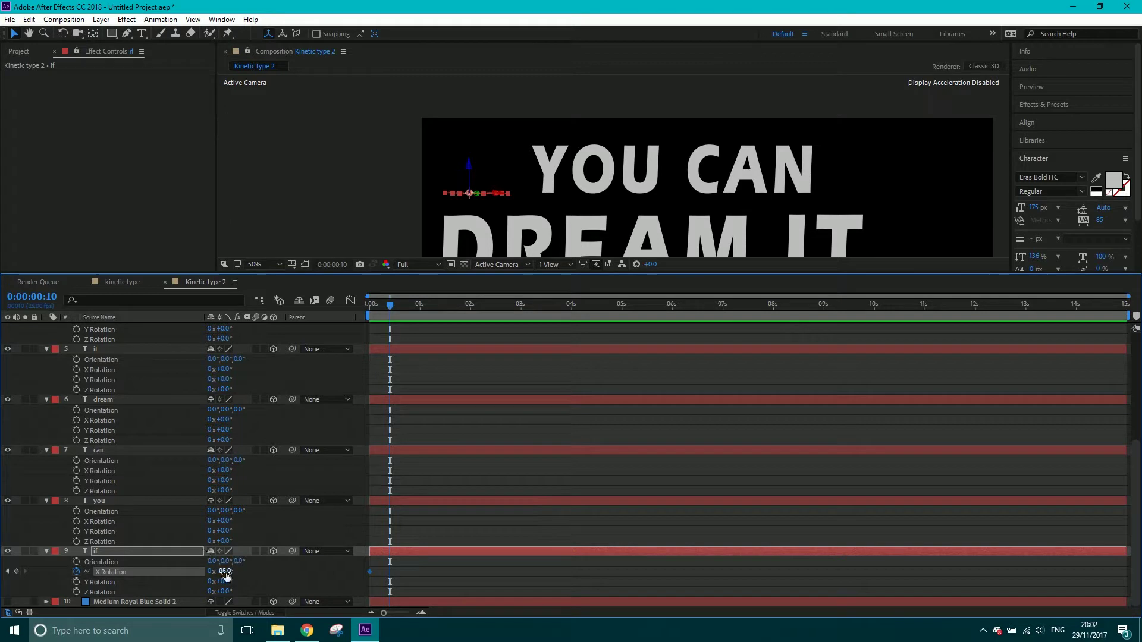
pyautogui.click(225, 572)
pyautogui.write('0')
pyautogui.press('Return')
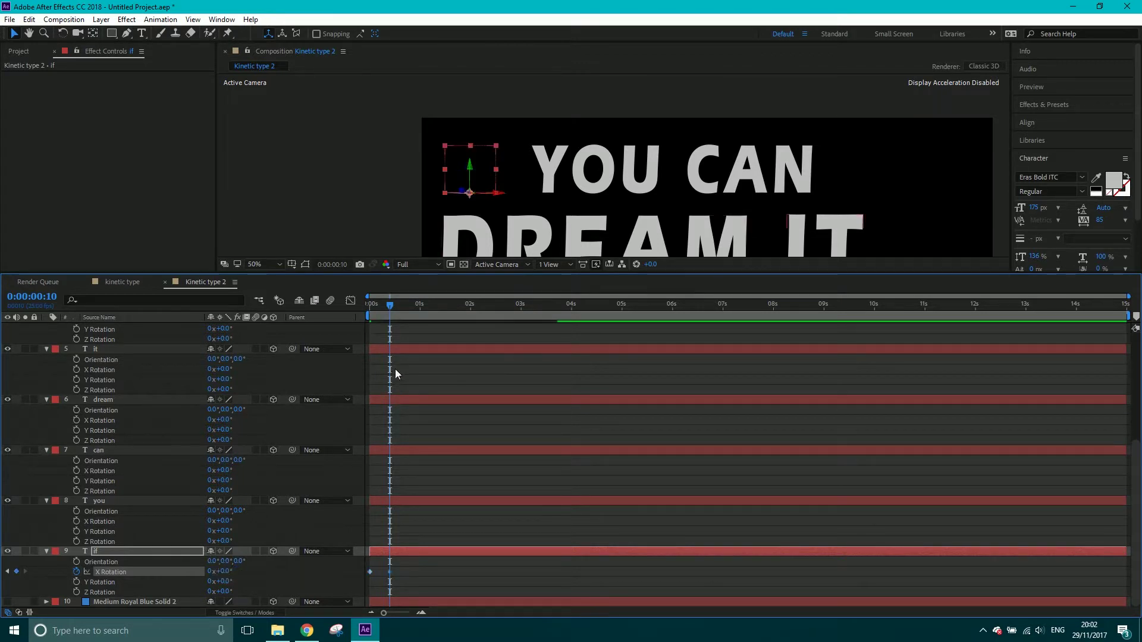
# - Keyframe the first-line you layer's X Rotation from 100° at the start of the timeline to 0° at frame 10
pyautogui.moveTo(389, 306); pyautogui.dragTo(348, 340)
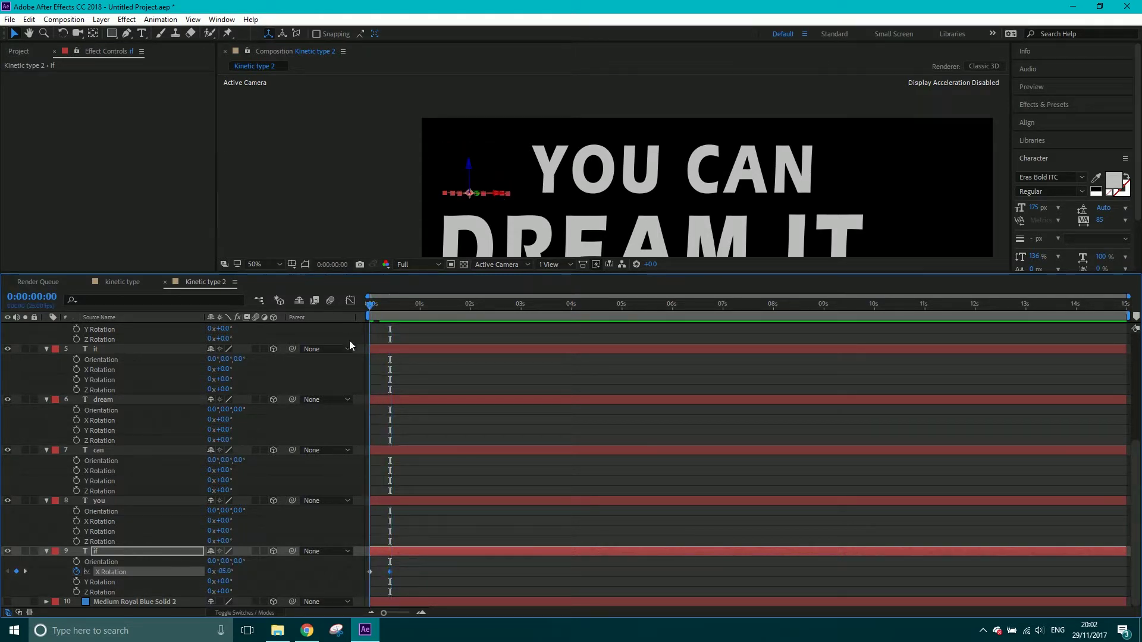
pyautogui.click(383, 497)
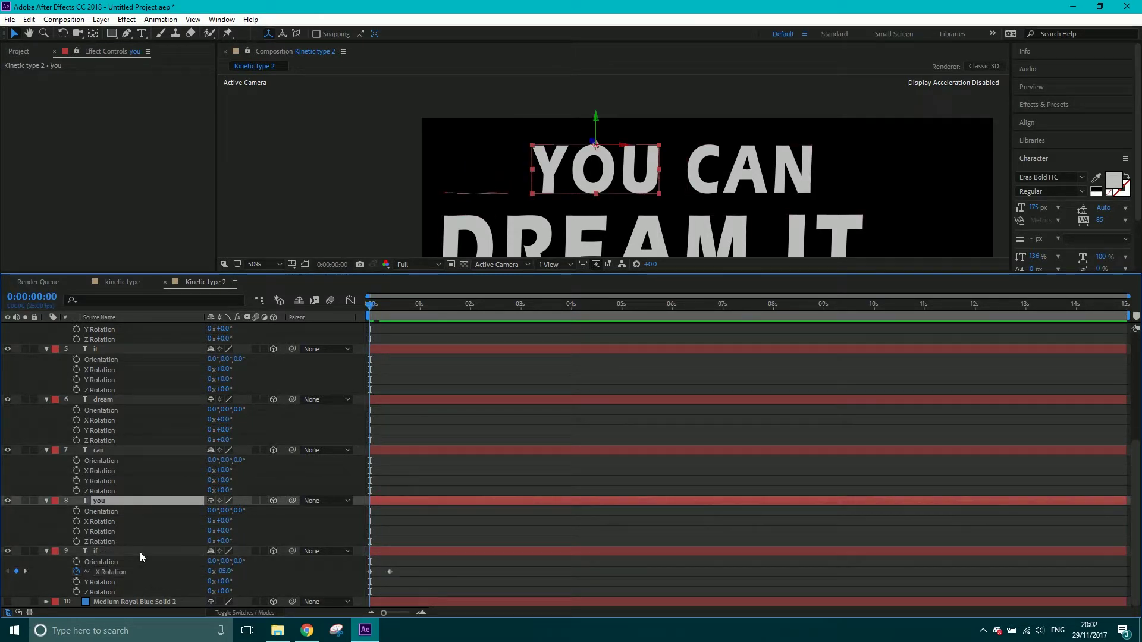
pyautogui.moveTo(229, 521); pyautogui.dragTo(272, 507)
pyautogui.click(77, 521)
pyautogui.hotkey('shift', 'pagedown')
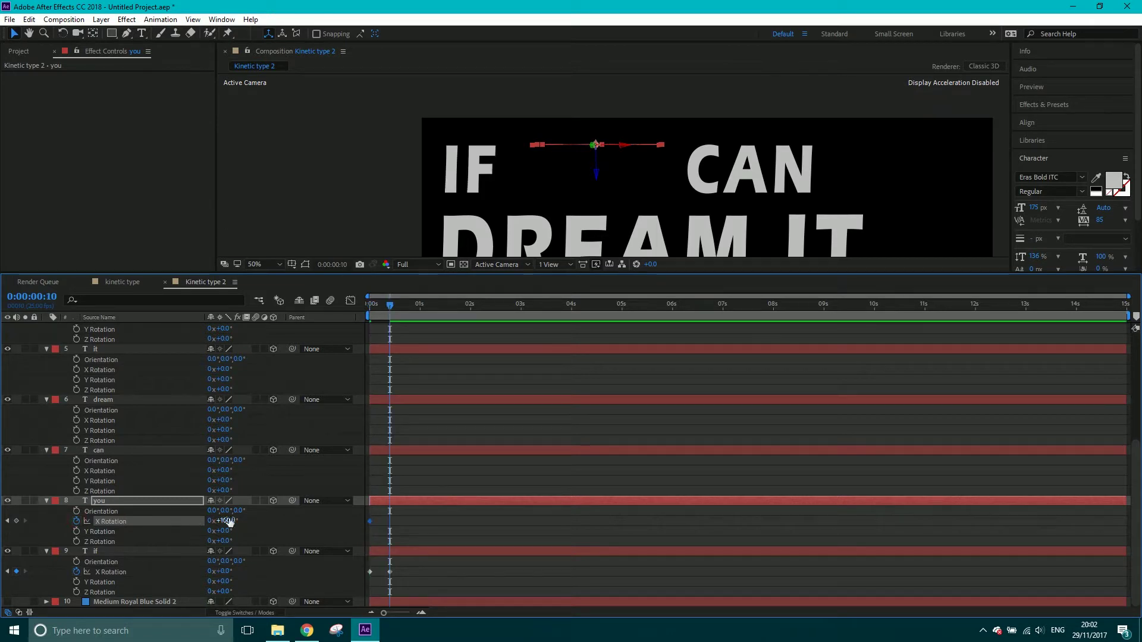
pyautogui.click(229, 521)
pyautogui.write('0')
pyautogui.press('Return')
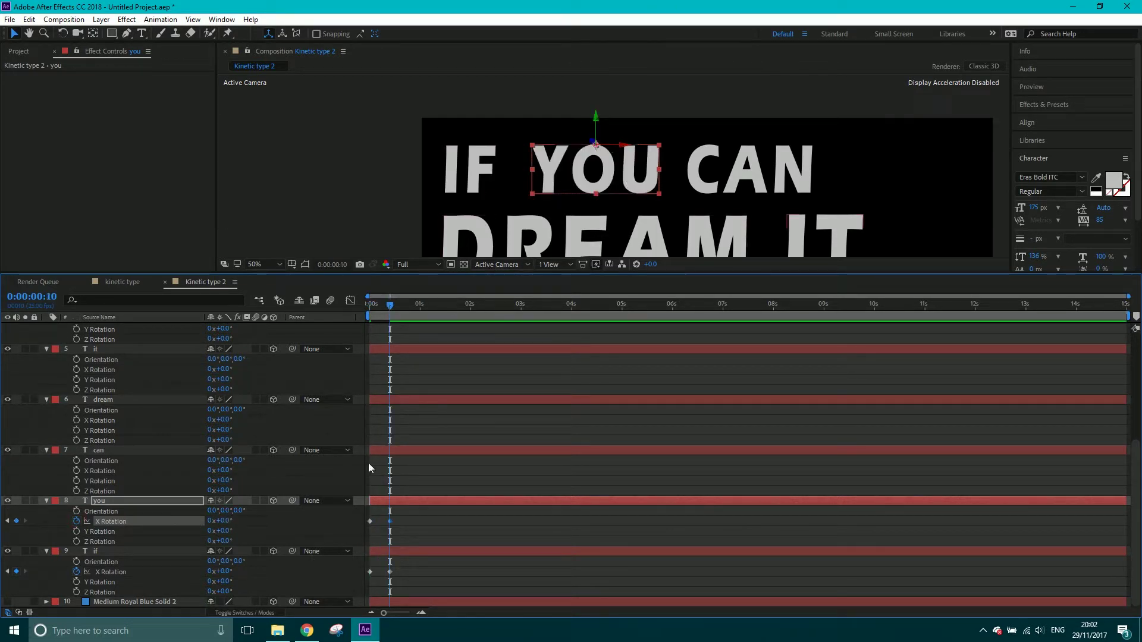
pyautogui.moveTo(383, 306); pyautogui.dragTo(344, 306)
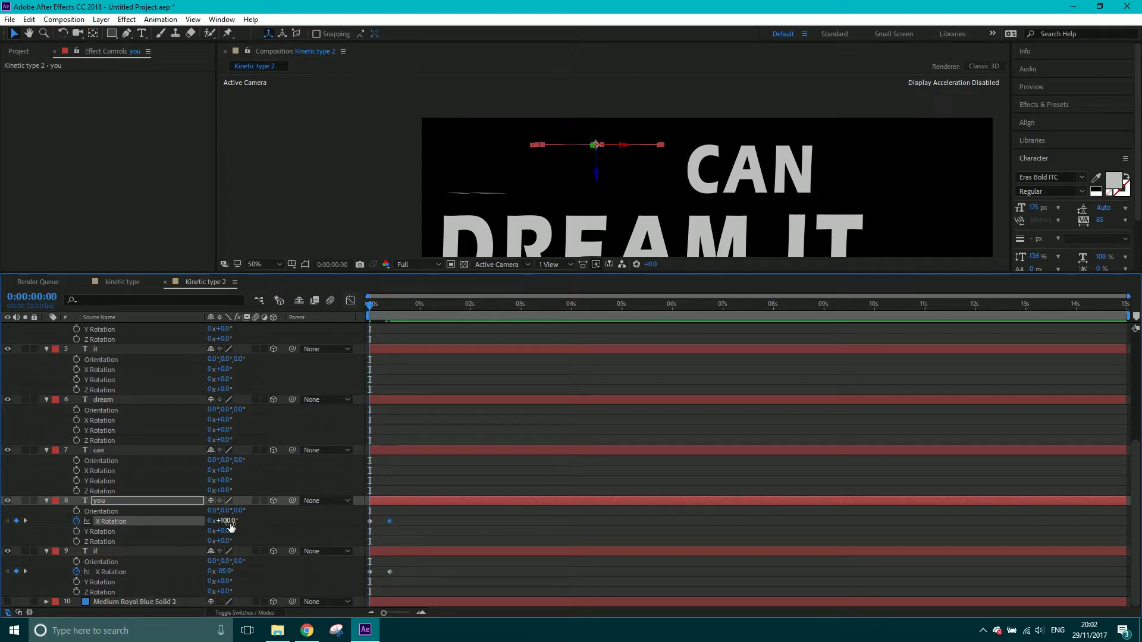
pyautogui.moveTo(227, 524)
pyautogui.mouseDown()
pyautogui.moveTo(238, 525)
pyautogui.moveTo(229, 524)
pyautogui.mouseUp()
# - Keyframe the first-line can layer's Y Rotation from 97° at the start of the timeline to 0° at frame 10
pyautogui.click(119, 450)
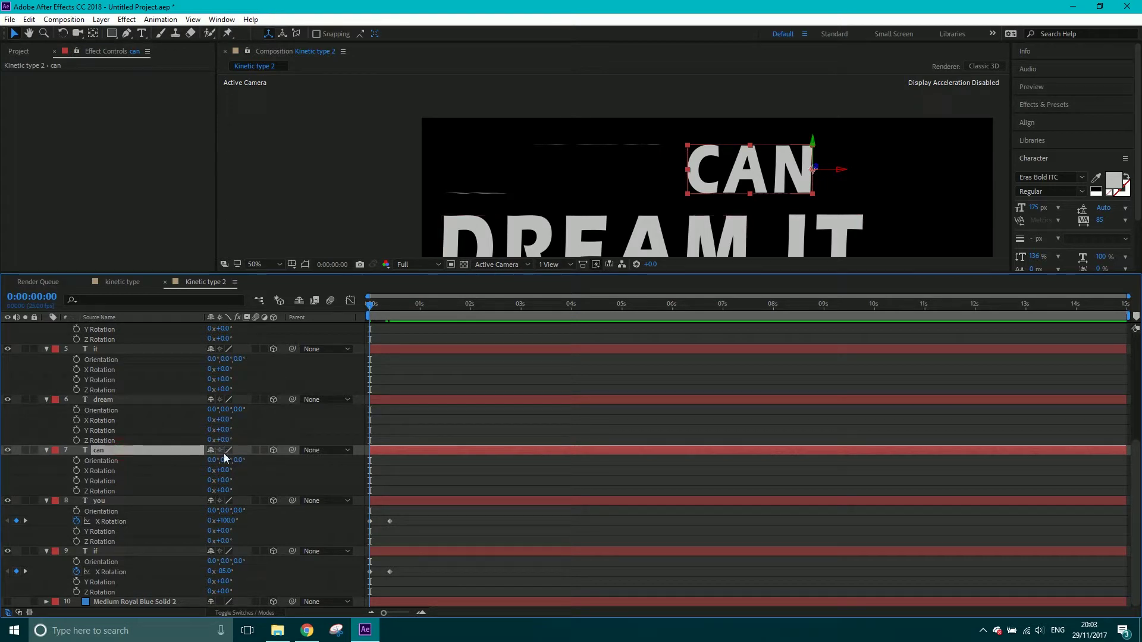
pyautogui.moveTo(226, 481); pyautogui.dragTo(286, 481)
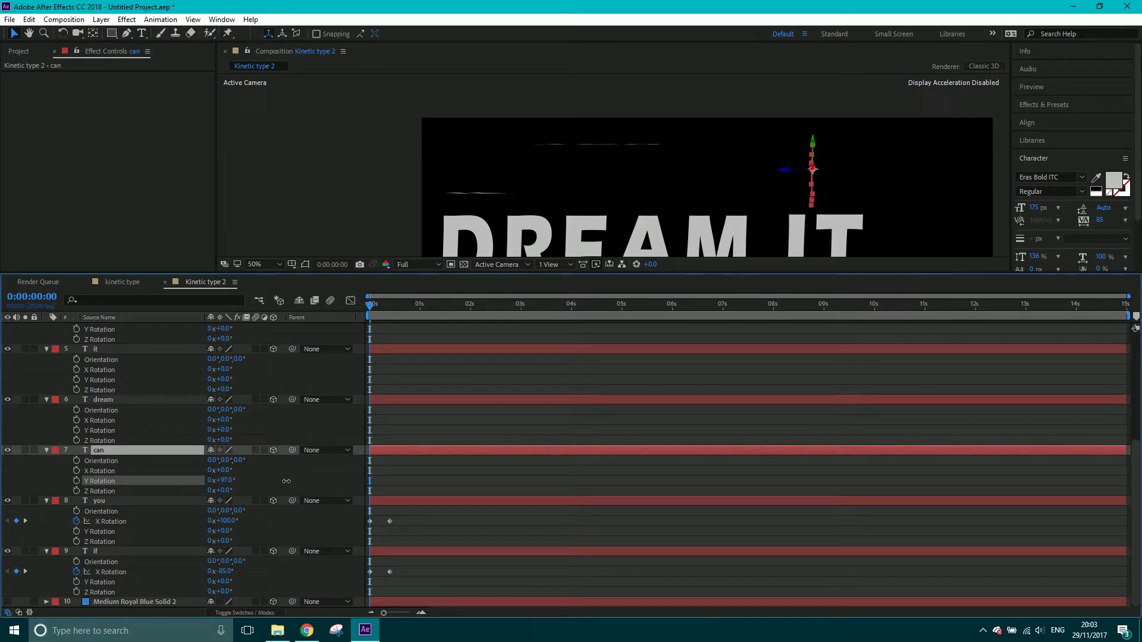
pyautogui.press('Return')
pyautogui.click(77, 481)
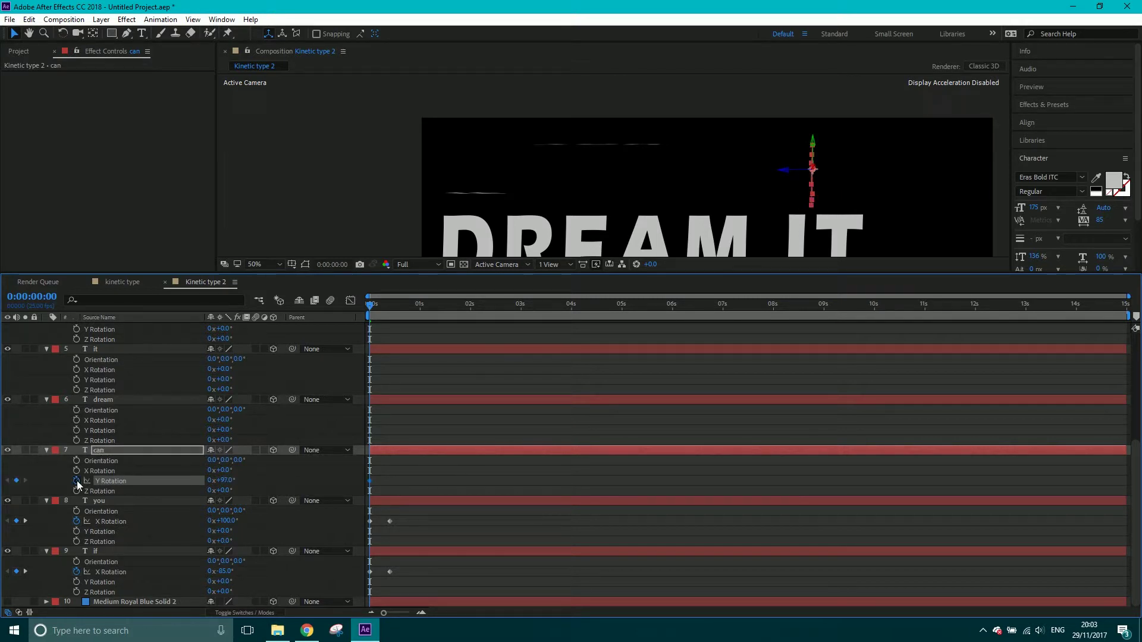
pyautogui.hotkey('shift', 'pagedown')
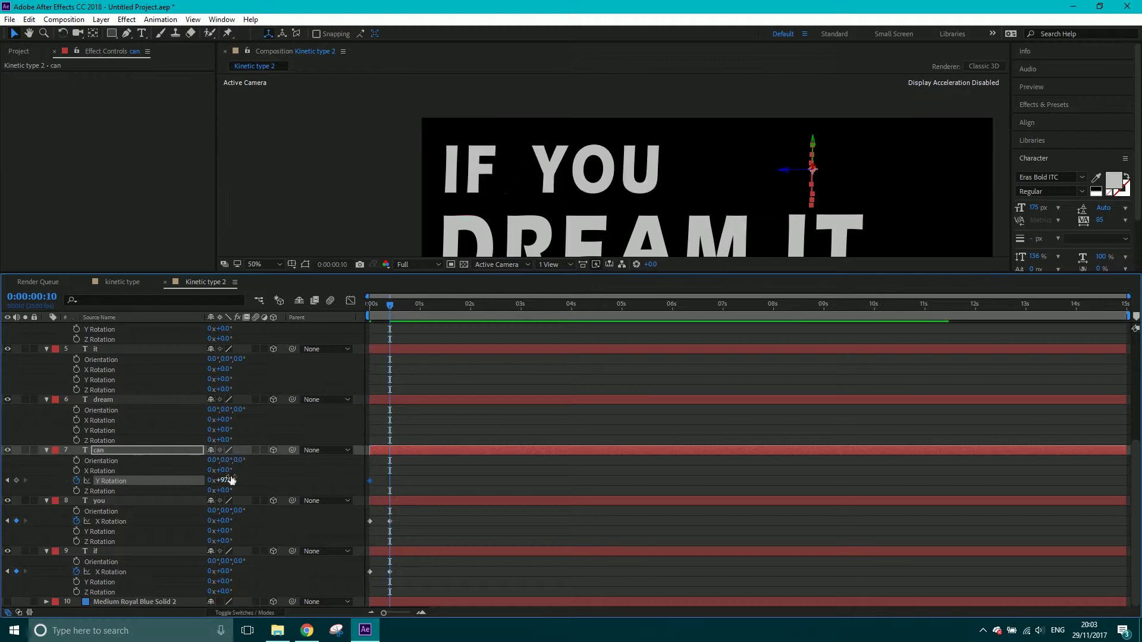
pyautogui.click(230, 477)
pyautogui.write('0')
pyautogui.press('Return')
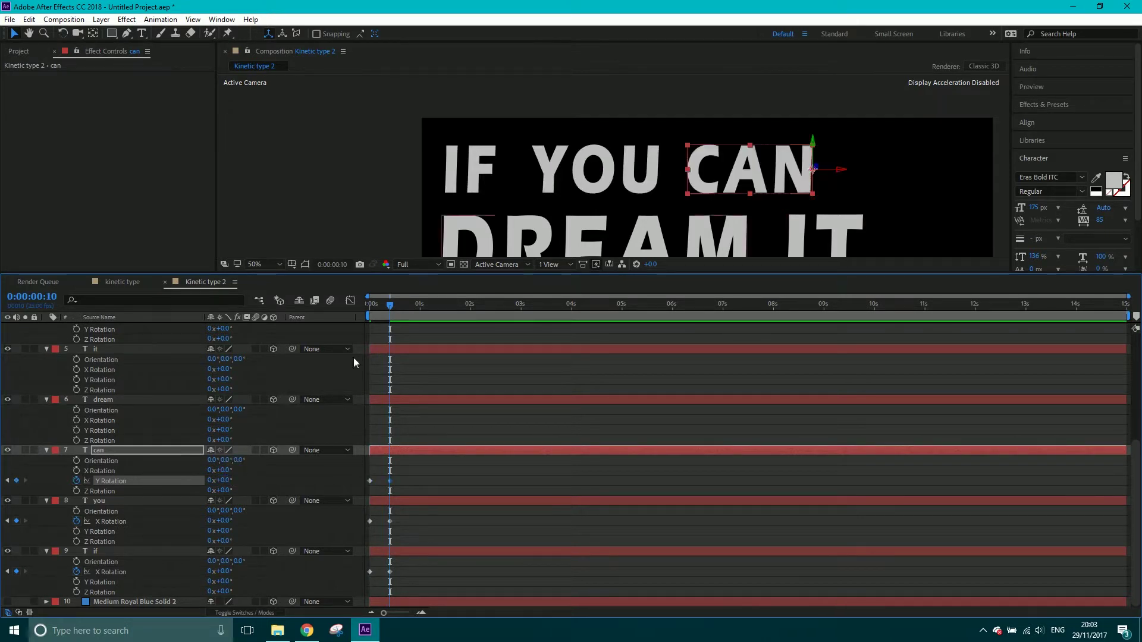
# - Keyframe the dream layer's X Rotation from 92° at the start of the timeline to 0° at frame 10
pyautogui.moveTo(390, 304); pyautogui.dragTo(368, 318)
pyautogui.click(389, 402)
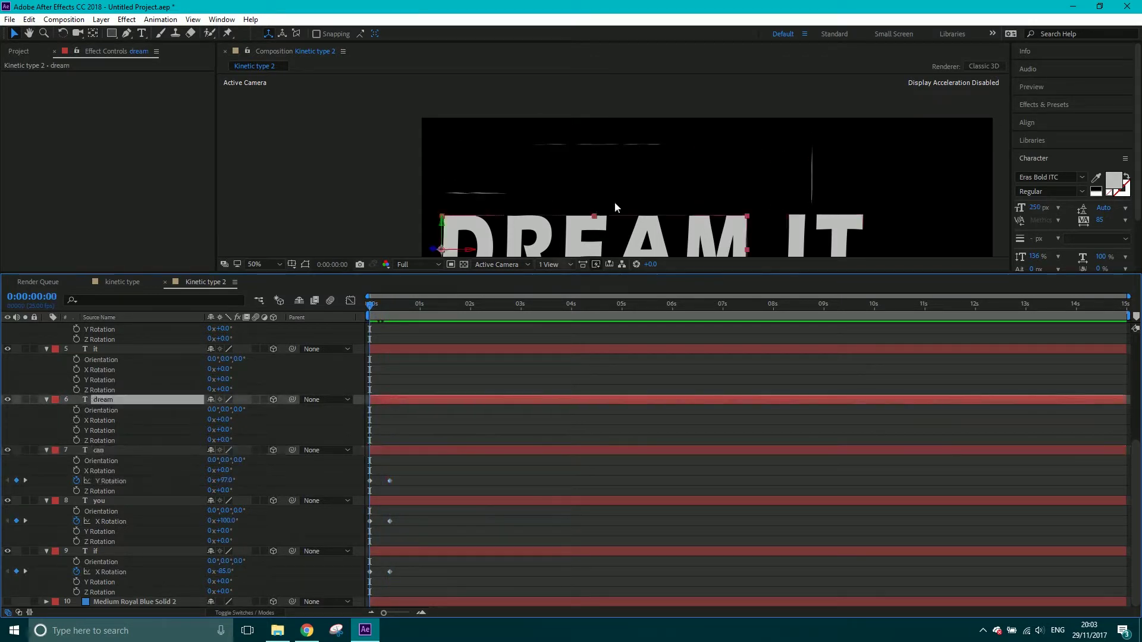
pyautogui.moveTo(613, 253); pyautogui.dragTo(585, 176)
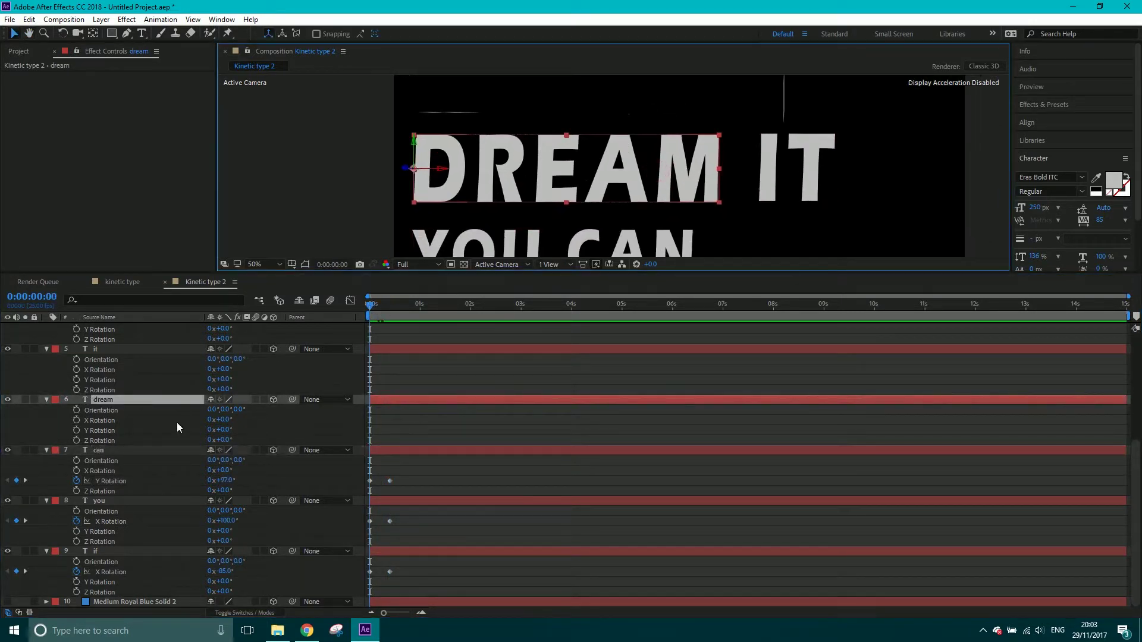
pyautogui.moveTo(225, 422); pyautogui.dragTo(270, 414)
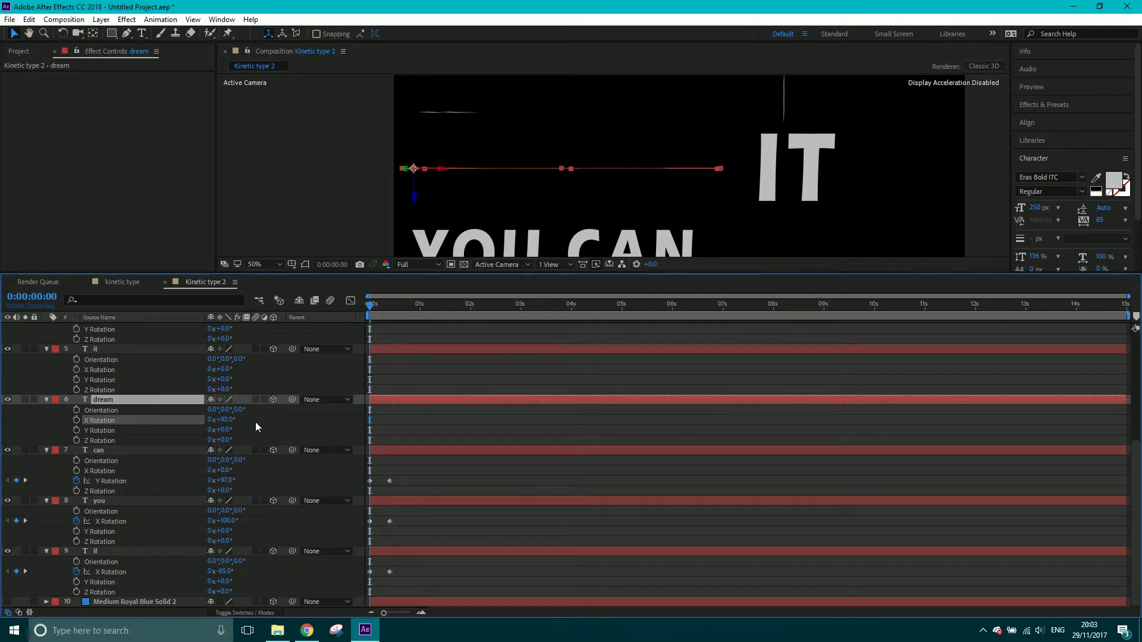
pyautogui.click(77, 420)
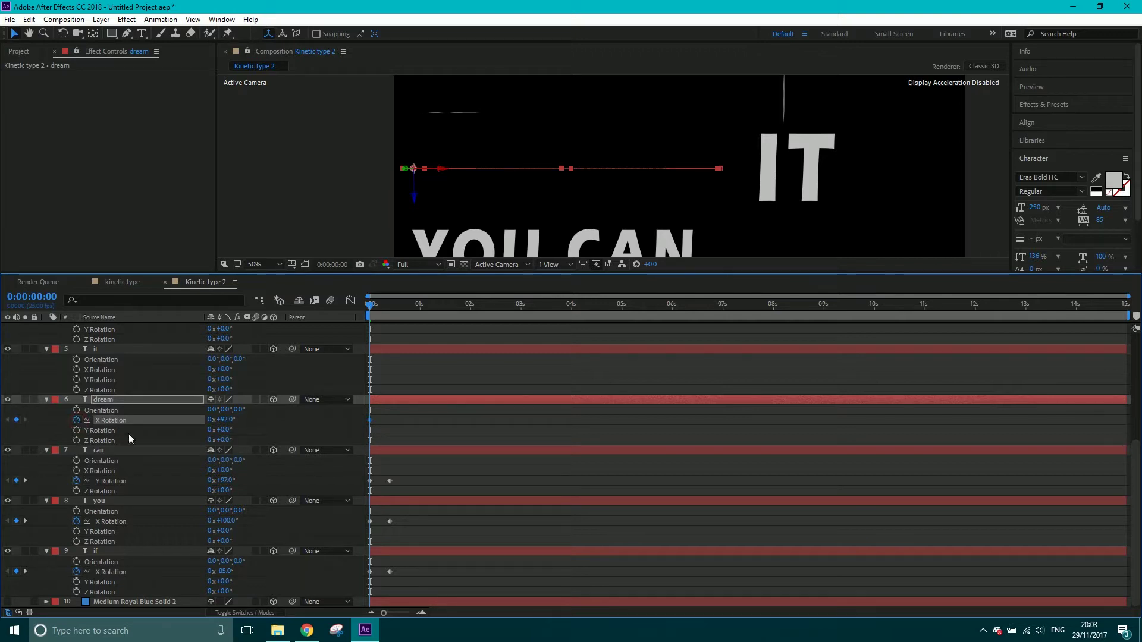
pyautogui.hotkey('shift', 'pagedown')
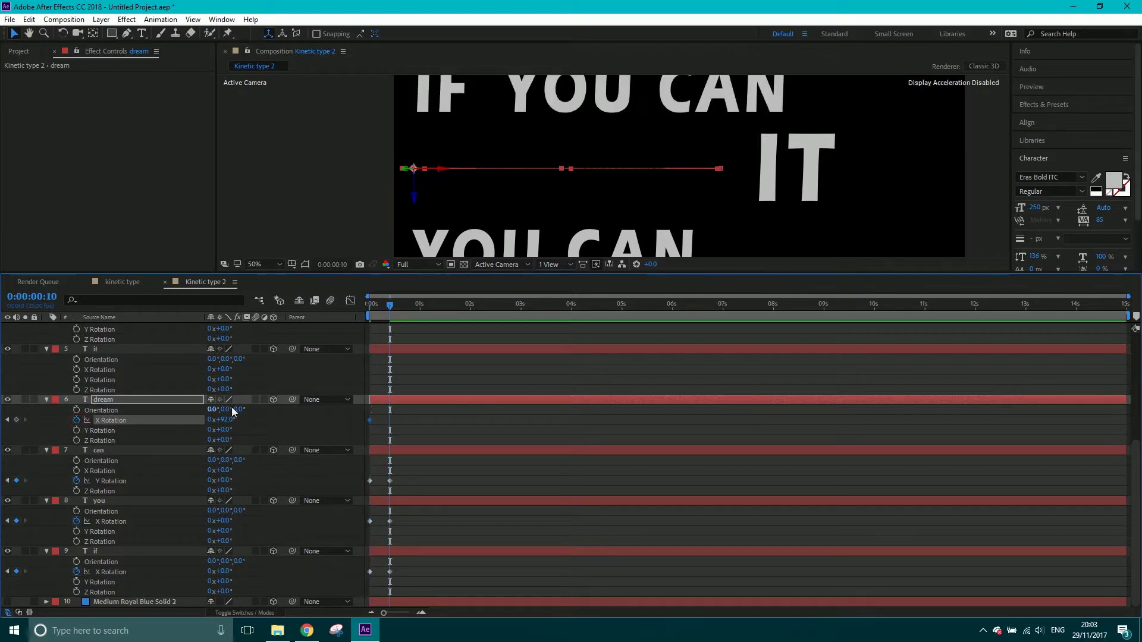
pyautogui.click(229, 420)
pyautogui.write('0')
pyautogui.press('Return')
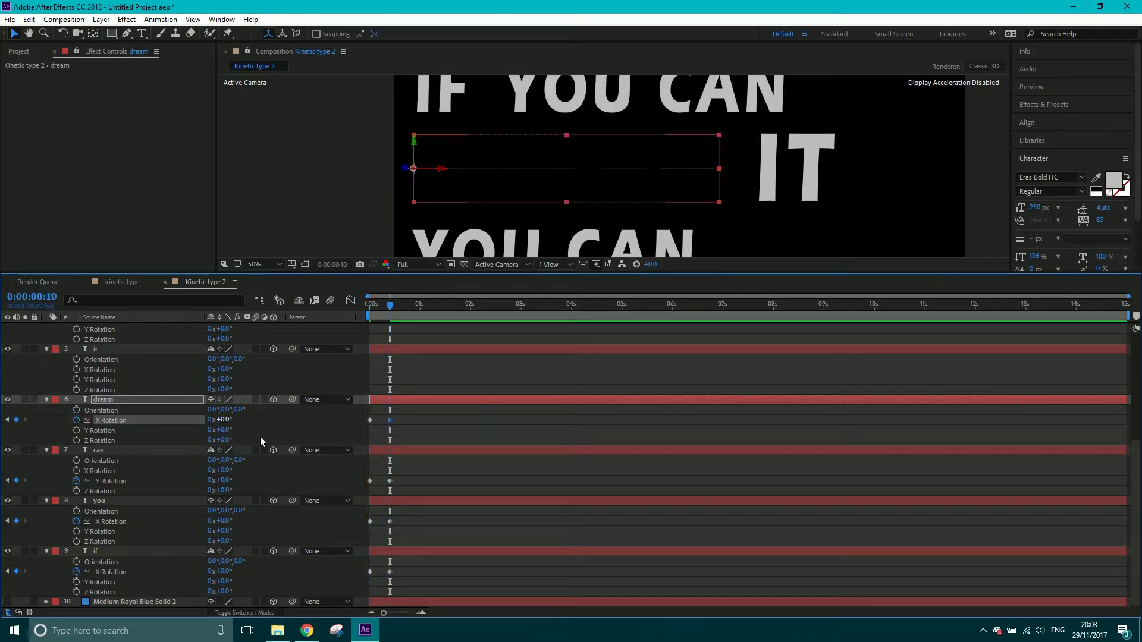
# - Keyframe the second-line it layer's X Rotation from -90° at the start of the timeline to 0° at frame 10
pyautogui.click(121, 349)
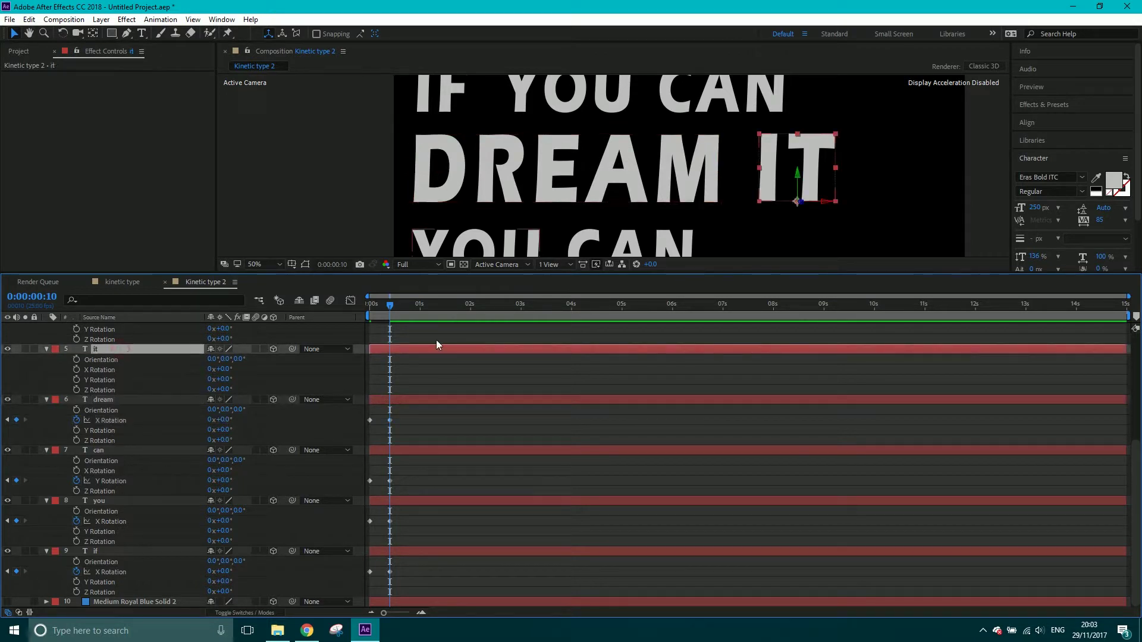
pyautogui.press('Home')
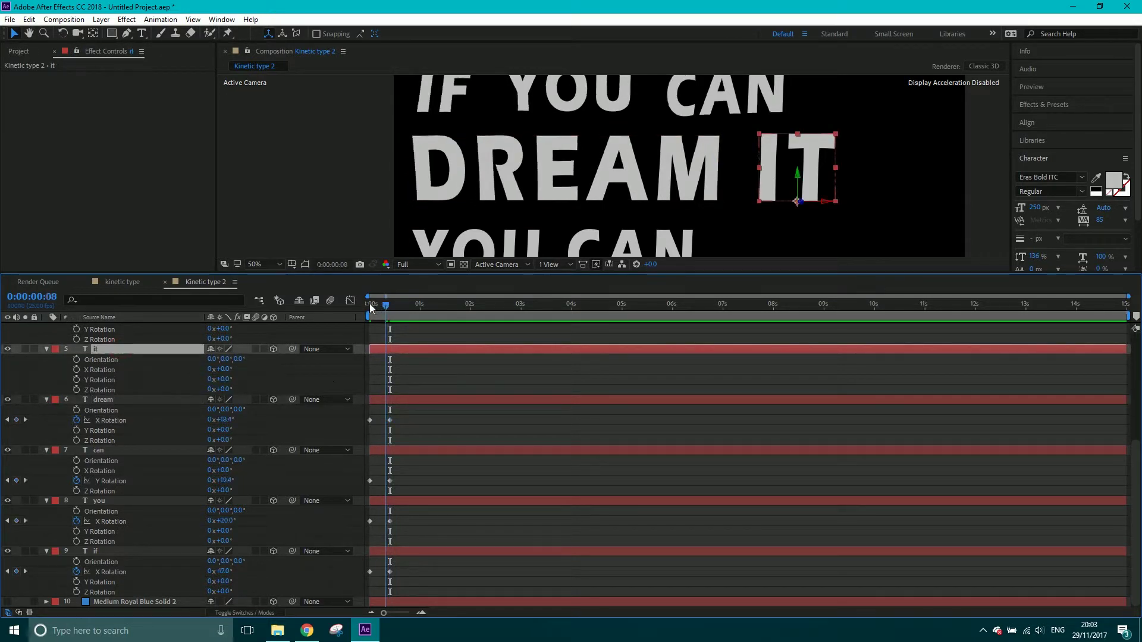
pyautogui.moveTo(224, 373); pyautogui.dragTo(178, 378)
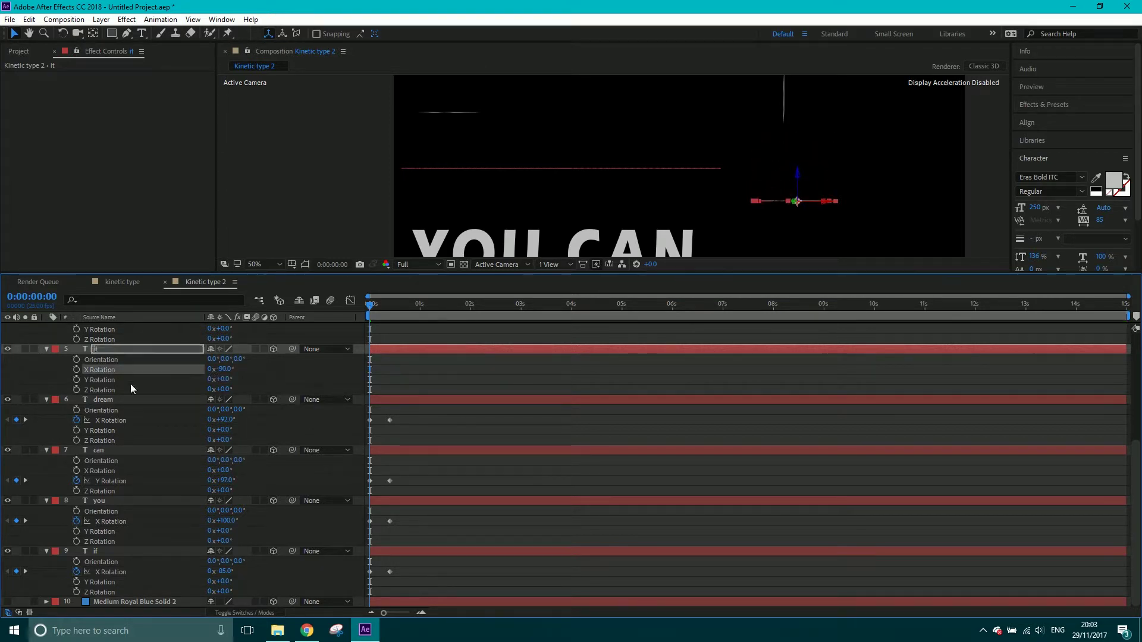
pyautogui.click(76, 370)
pyautogui.click(390, 304)
pyautogui.click(224, 369)
pyautogui.write('0')
pyautogui.press('Return')
# - Keyframe the you 2 layer's X Rotation from -92° at the start of the timeline to 0° at frame 10
pyautogui.moveTo(563, 222); pyautogui.dragTo(564, 147)
pyautogui.moveTo(534, 199); pyautogui.dragTo(538, 158)
pyautogui.scroll(3, 113, 409)
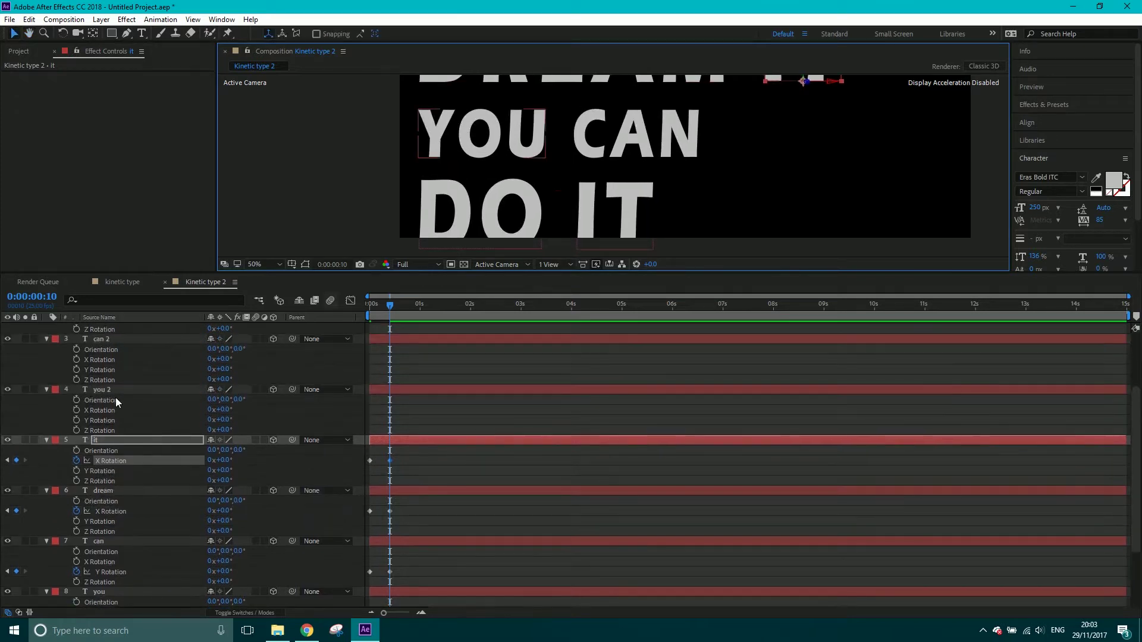
pyautogui.click(114, 388)
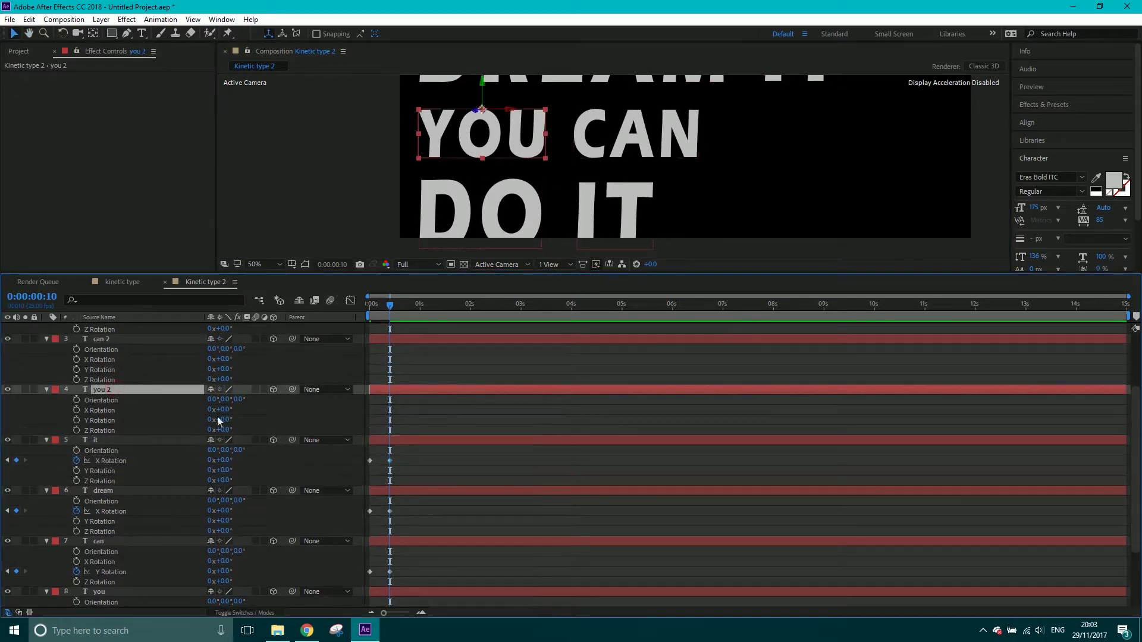
pyautogui.moveTo(227, 411); pyautogui.dragTo(167, 405)
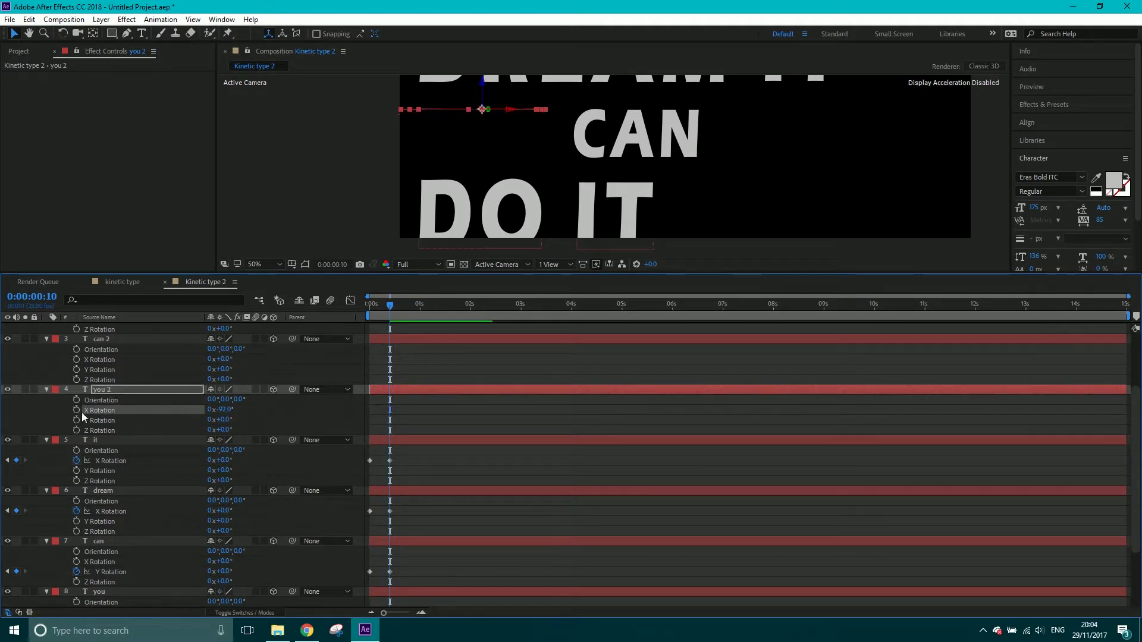
pyautogui.click(370, 306)
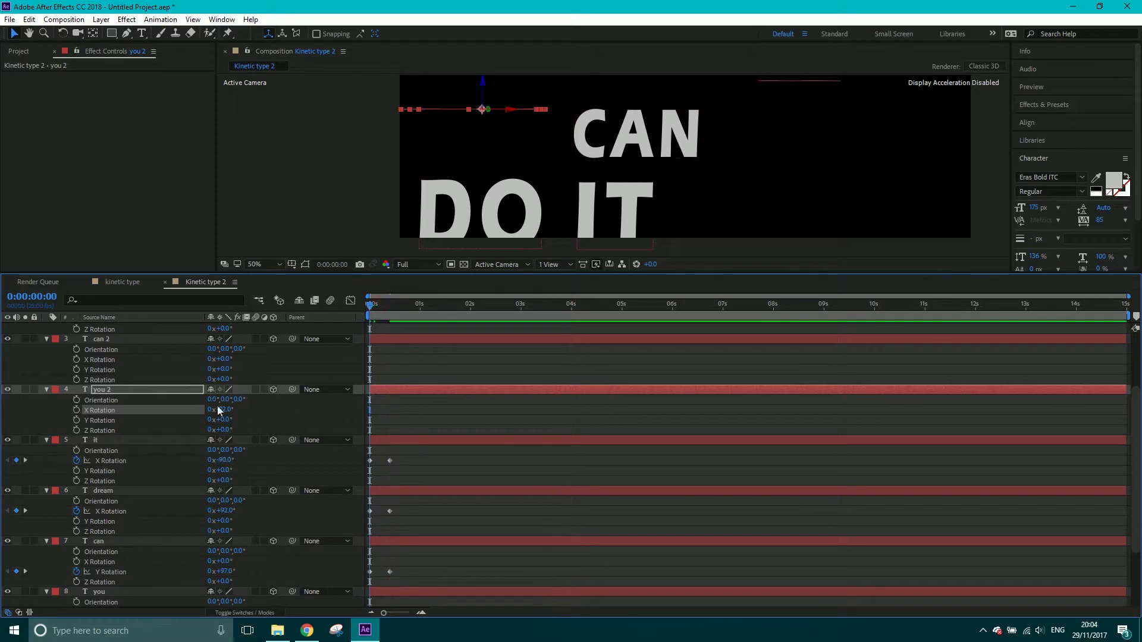
pyautogui.click(76, 410)
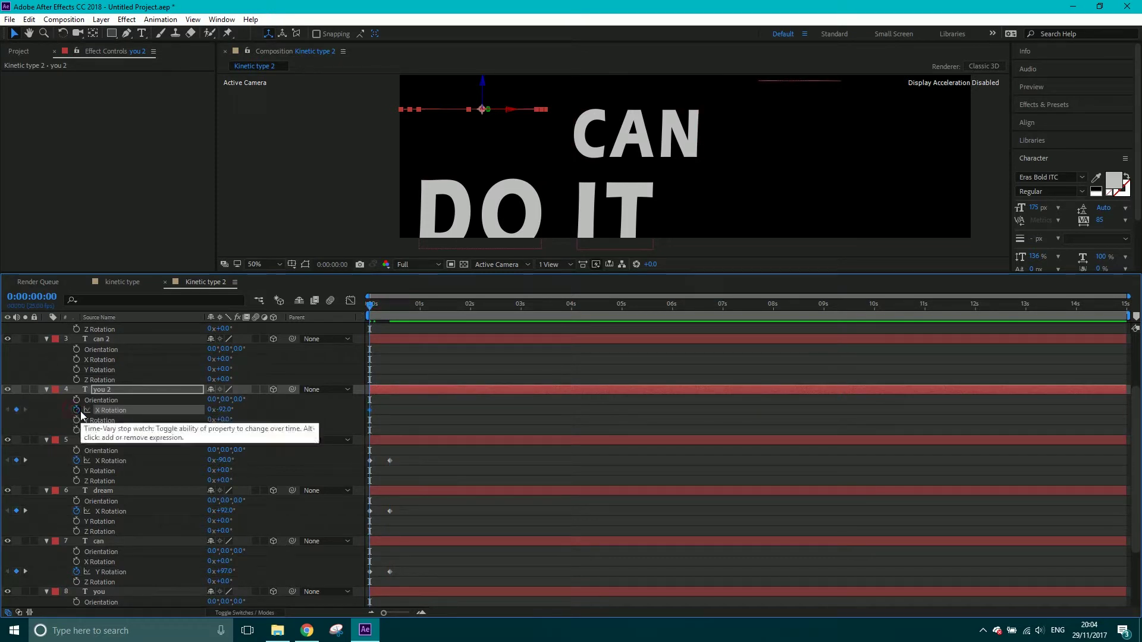
pyautogui.hotkey('shift', 'pagedown')
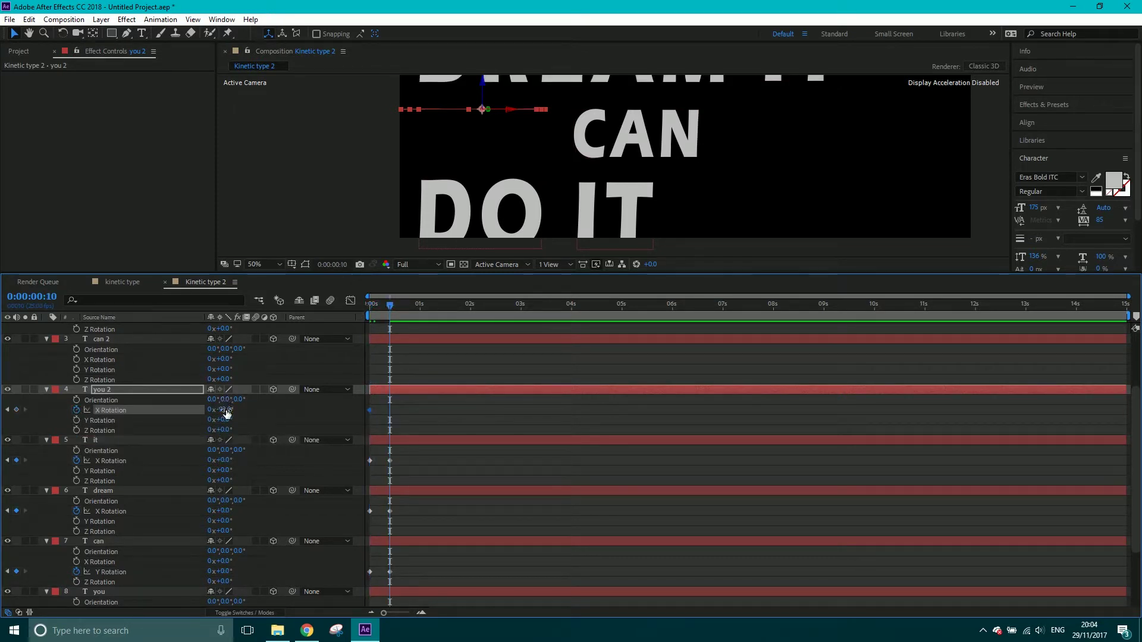
pyautogui.write('0')
pyautogui.press('Return')
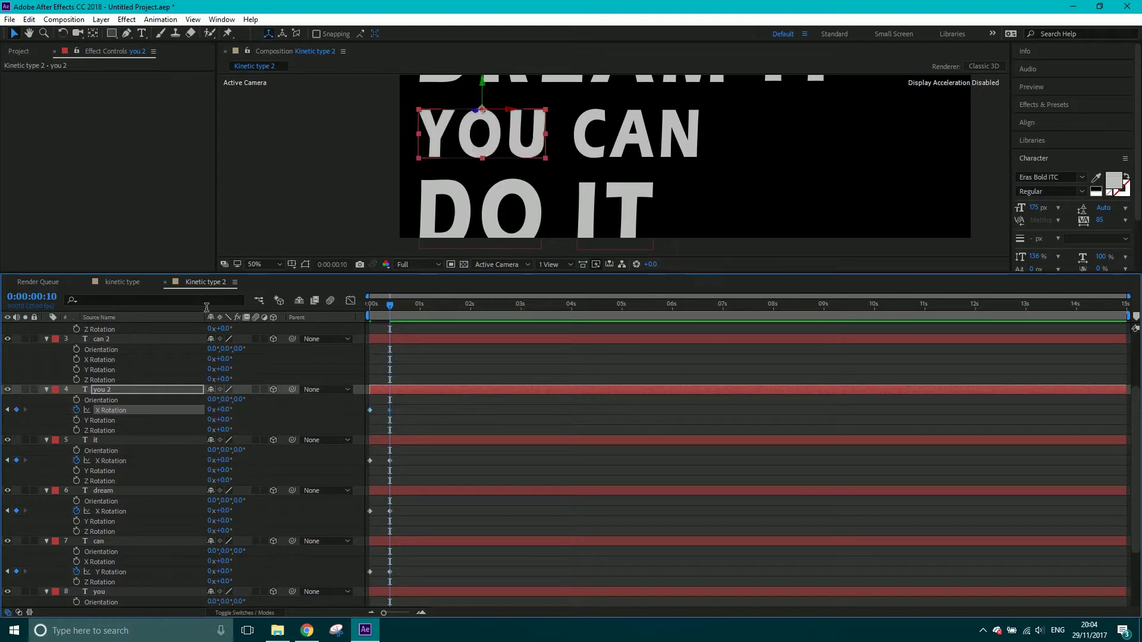
# - Keyframe the can 2 layer's Y Rotation from -89° at the start of the timeline to 0° at frame 10
pyautogui.click(137, 340)
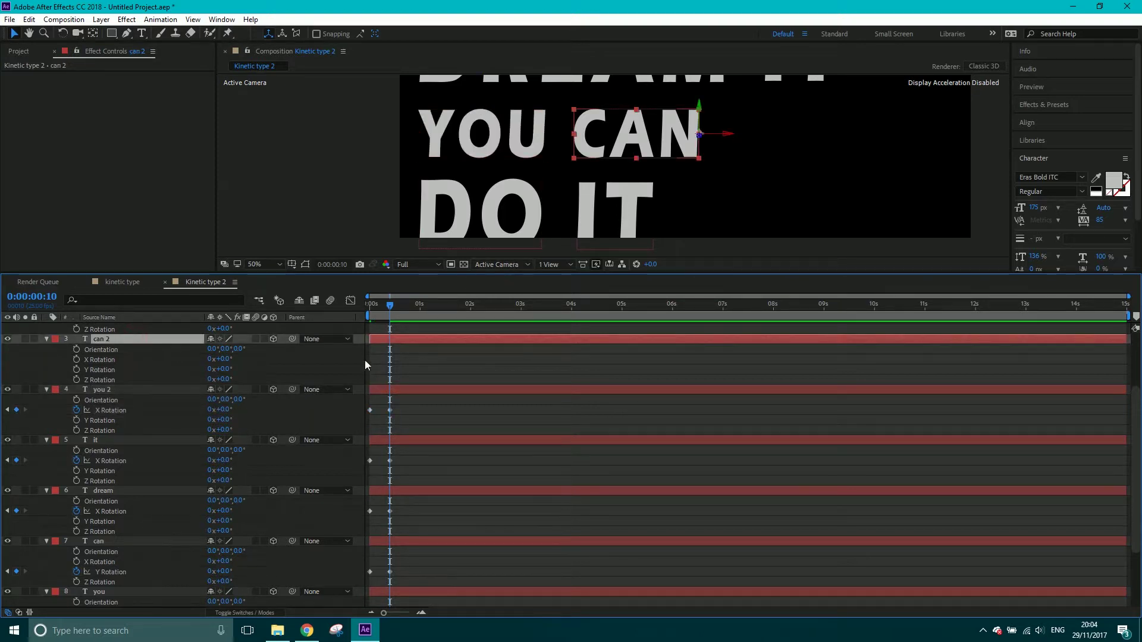
pyautogui.moveTo(222, 370); pyautogui.dragTo(182, 380)
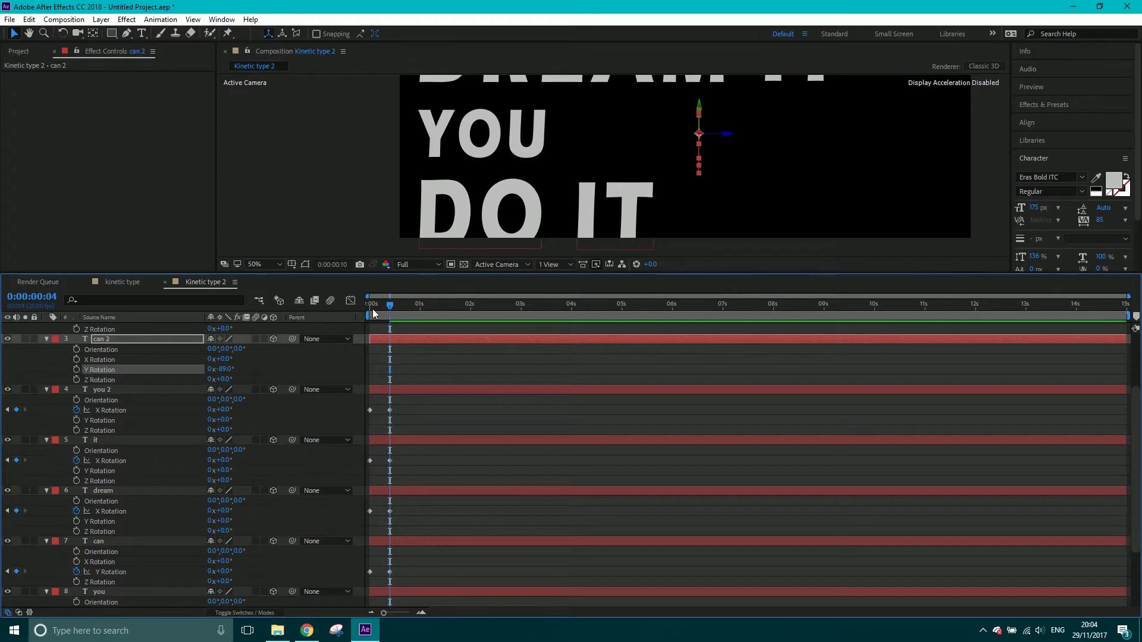
pyautogui.moveTo(376, 308); pyautogui.dragTo(358, 319)
pyautogui.click(77, 370)
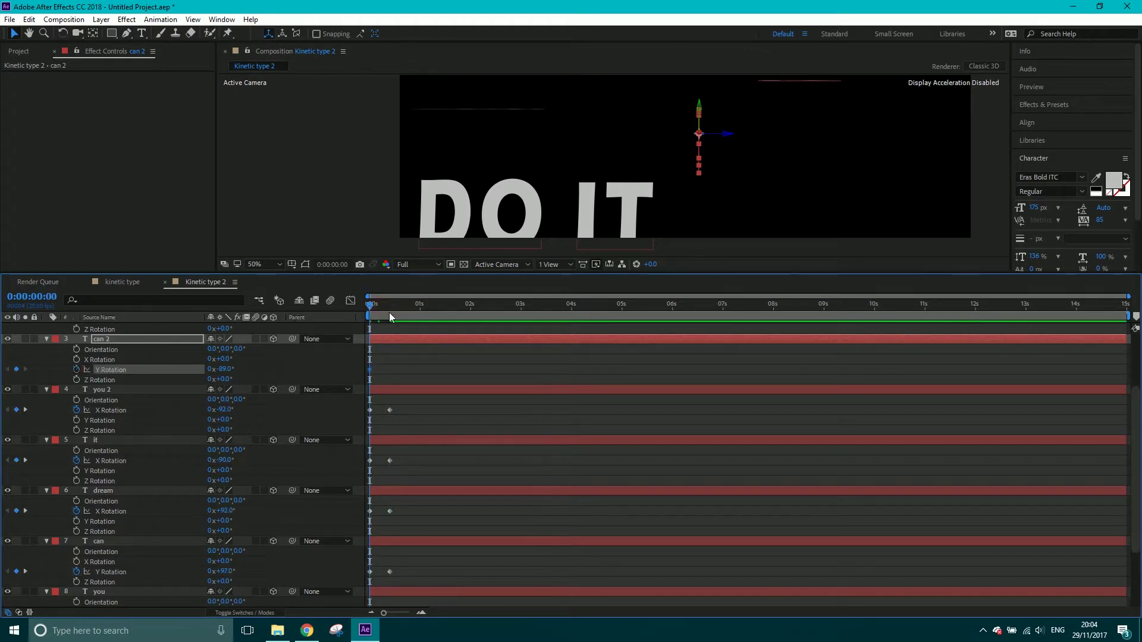
pyautogui.hotkey('shift', 'pagedown')
pyautogui.click(226, 370)
pyautogui.write('0')
pyautogui.click(300, 368)
# - Keyframe the do layer's X Rotation from 79° at the start of the timeline to 0° at frame 10
pyautogui.scroll(1, 247, 412)
pyautogui.scroll(2, 245, 409)
pyautogui.click(131, 377)
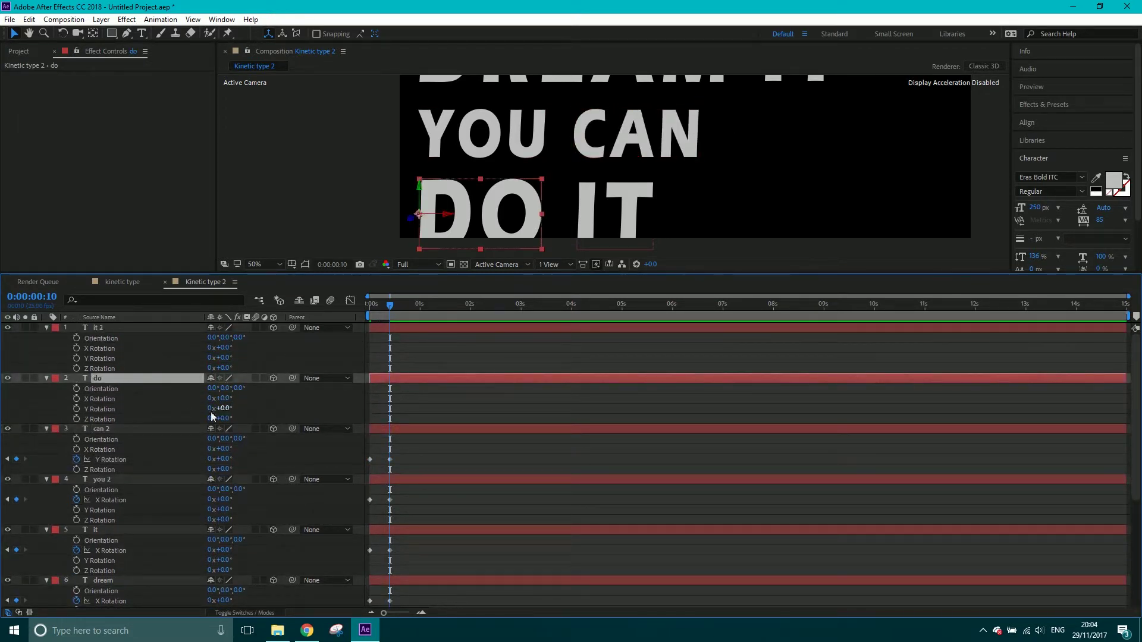
pyautogui.moveTo(390, 306); pyautogui.dragTo(344, 315)
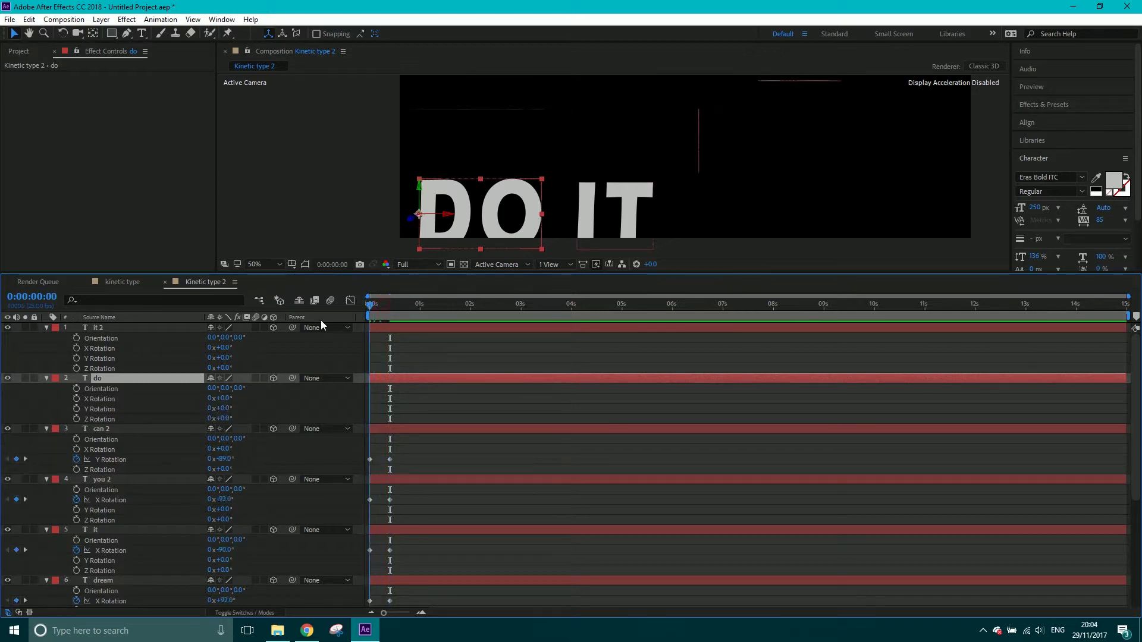
pyautogui.moveTo(228, 410); pyautogui.dragTo(264, 388)
pyautogui.hotkey('ctrl', 'z')
pyautogui.click(122, 401)
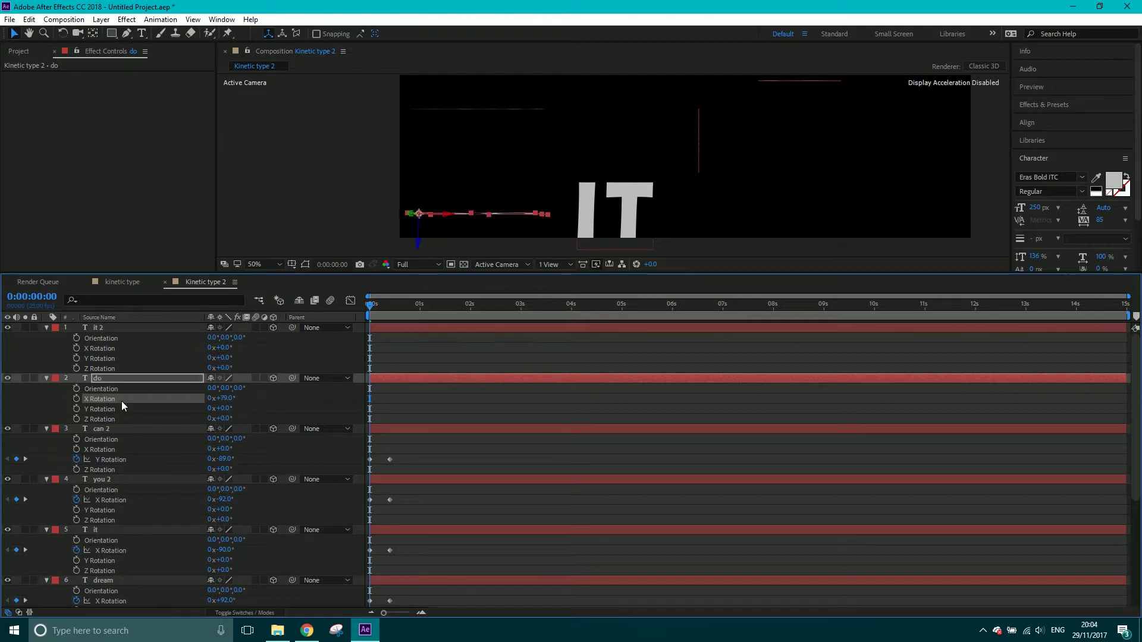
pyautogui.hotkey('shift', 'pagedown')
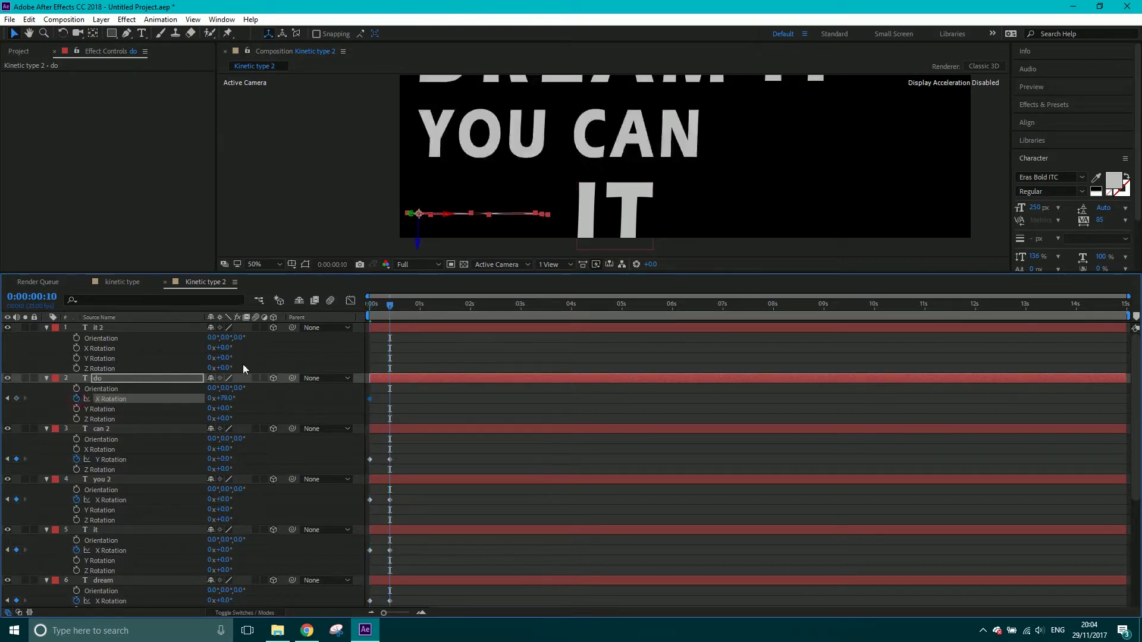
pyautogui.click(230, 399)
pyautogui.write('0')
pyautogui.press('Return')
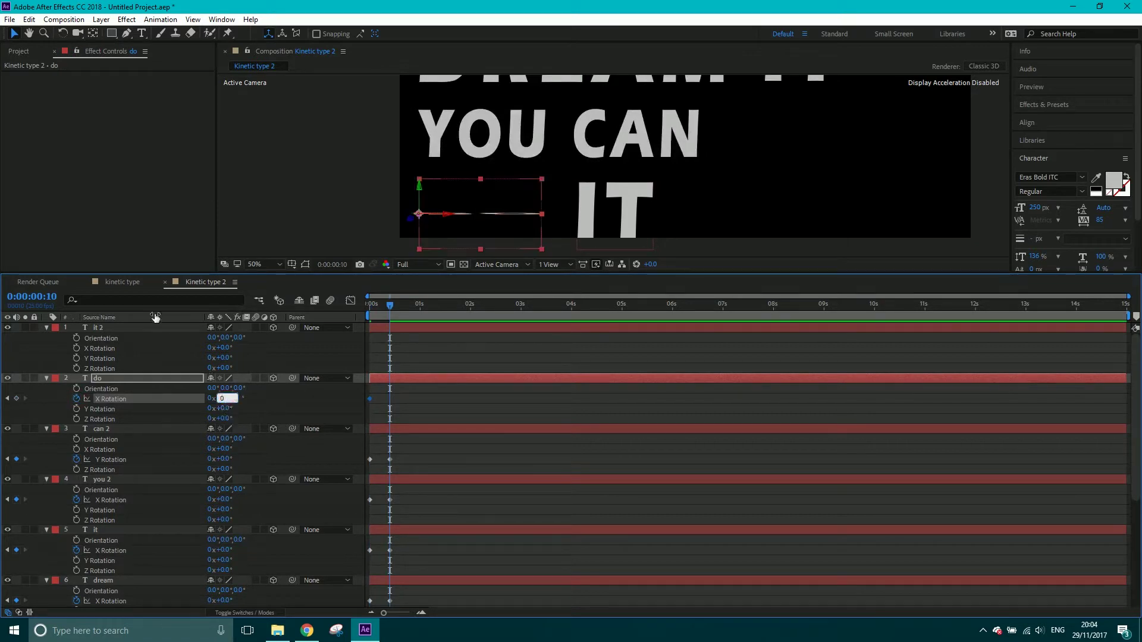
# - Keyframe the it 2 layer's X Rotation from -97° at the start of the timeline to 0° at frame 10
pyautogui.click(139, 325)
pyautogui.moveTo(226, 359); pyautogui.dragTo(176, 354)
pyautogui.hotkey('ctrl', 'z')
pyautogui.moveTo(372, 305); pyautogui.dragTo(352, 312)
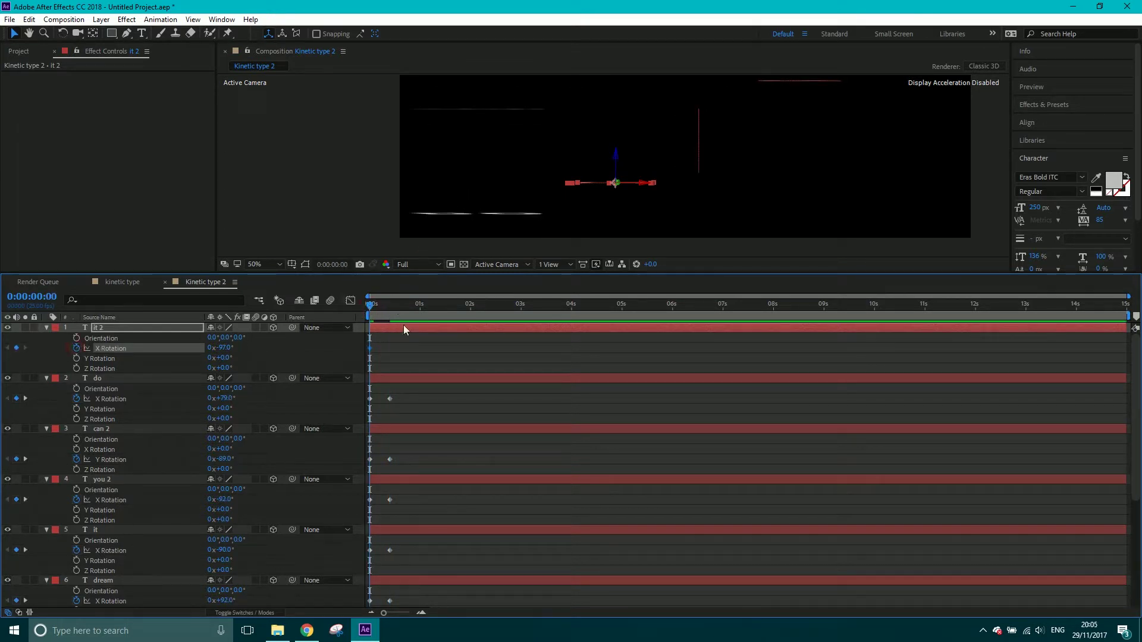
pyautogui.moveTo(371, 305); pyautogui.dragTo(393, 323)
pyautogui.click(224, 351)
pyautogui.write('0')
pyautogui.click(258, 352)
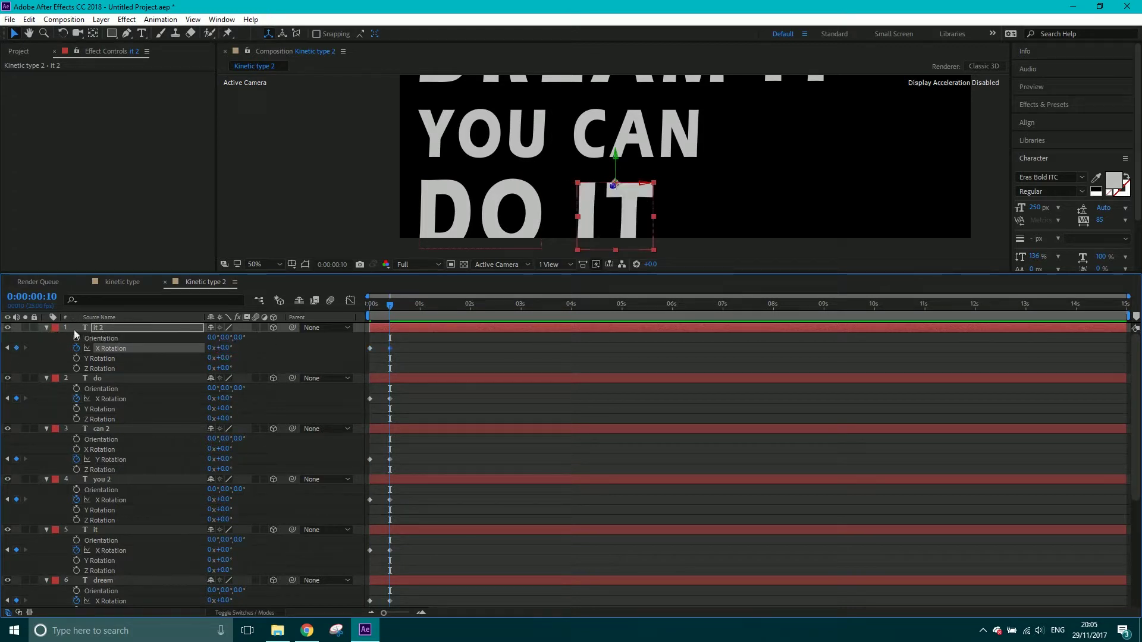
# - Collapse the rotation properties of all nine word layers in the timeline
pyautogui.click(47, 328)
pyautogui.click(47, 338)
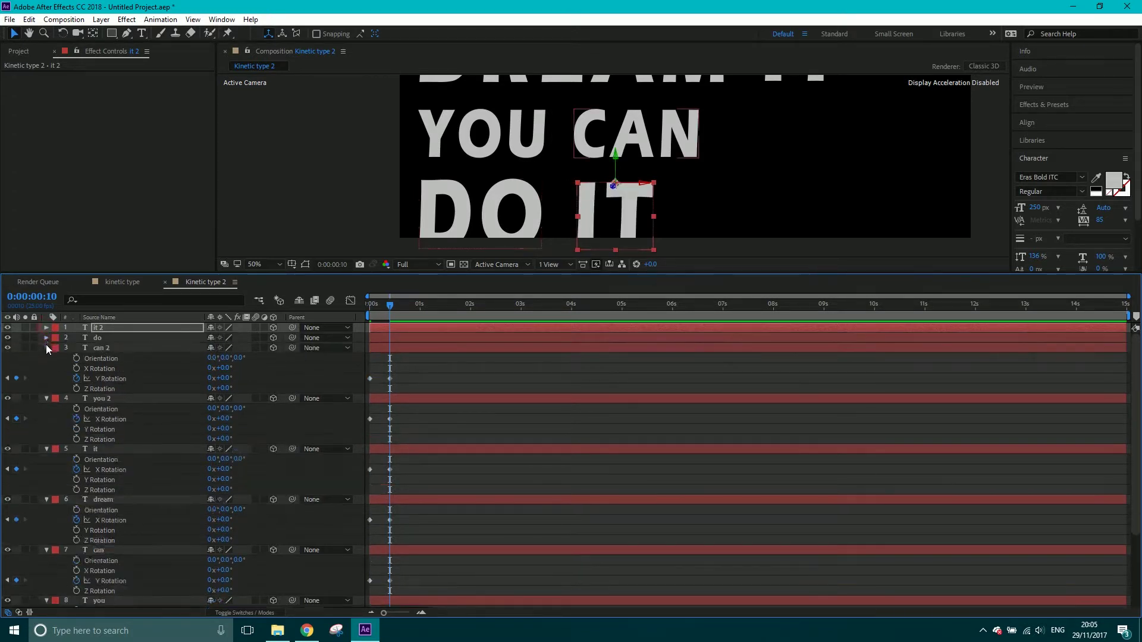
pyautogui.click(47, 349)
pyautogui.click(47, 358)
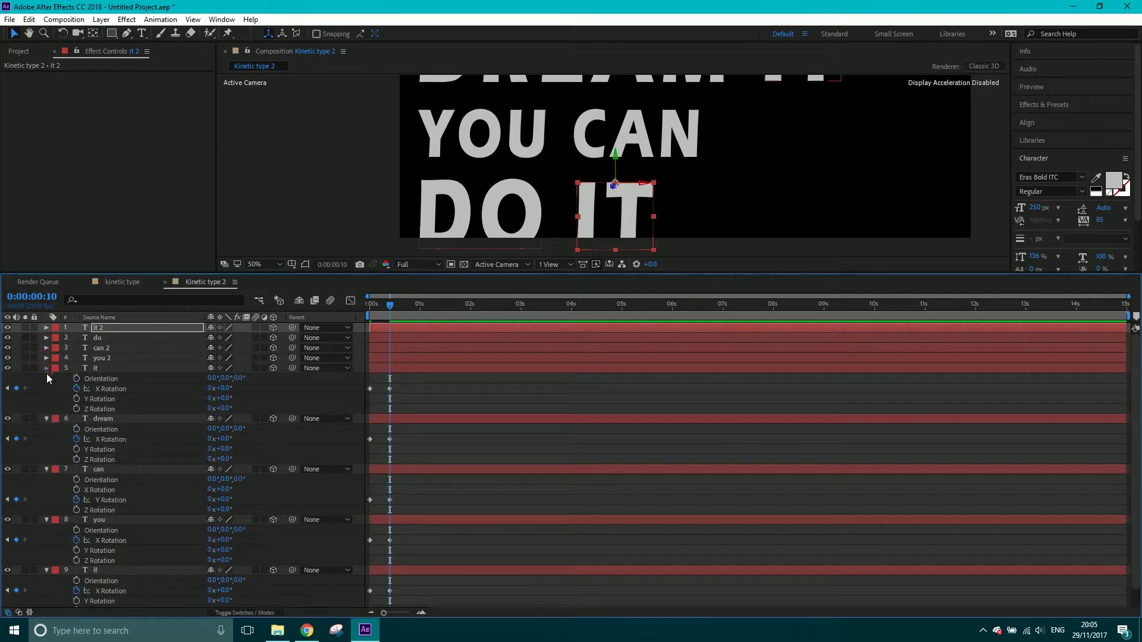
pyautogui.click(47, 369)
pyautogui.click(110, 390)
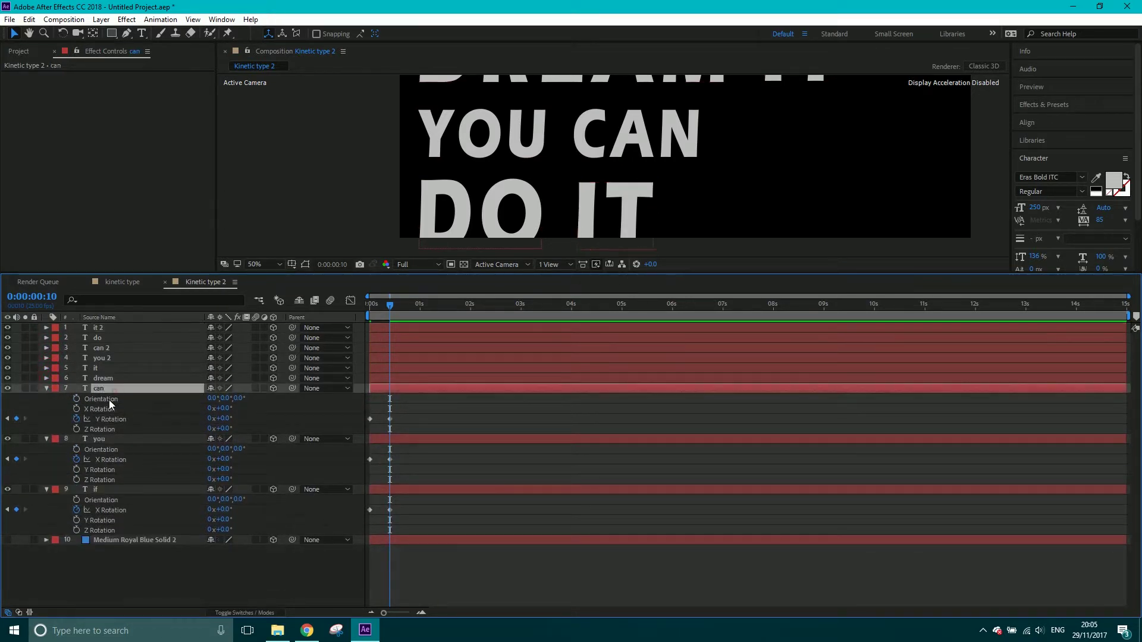
pyautogui.keyDown('shift'); pyautogui.click(102, 491); pyautogui.keyUp('shift')
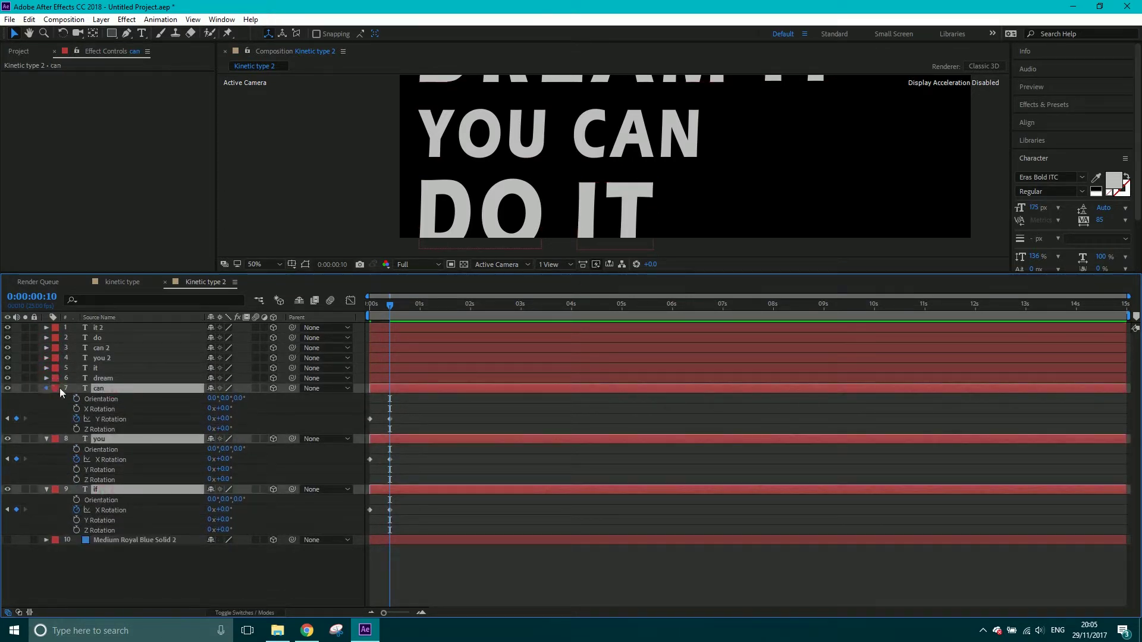
pyautogui.click(46, 391)
# - Enlarge the composition viewer, return to the start of the timeline and fit the whole composition in the view
pyautogui.moveTo(300, 273); pyautogui.dragTo(287, 449)
pyautogui.moveTo(391, 484); pyautogui.dragTo(370, 485)
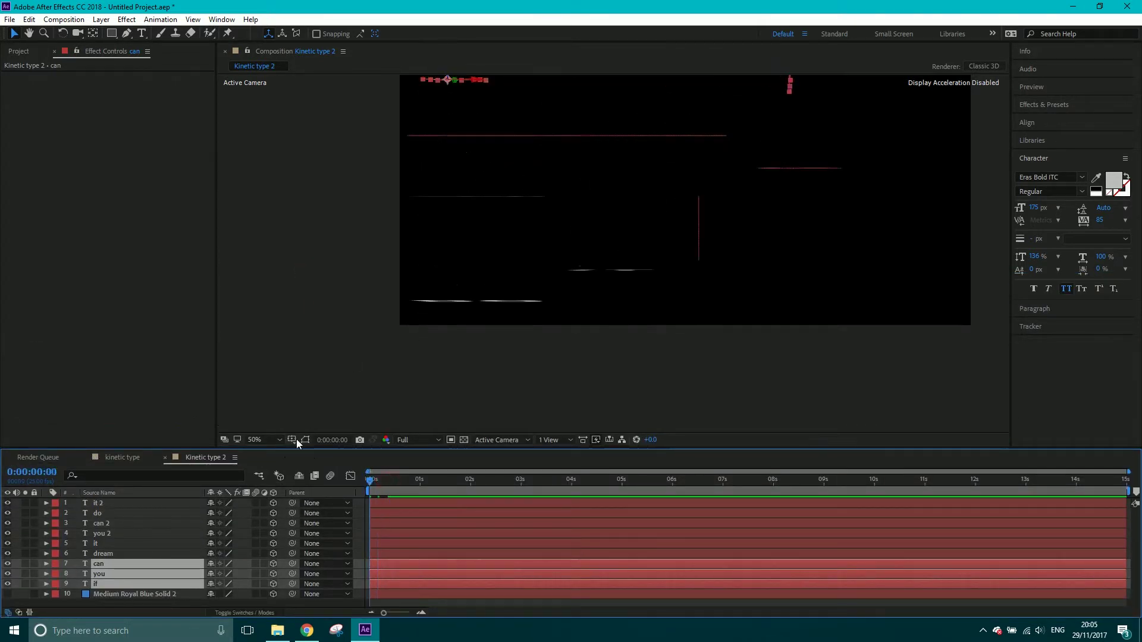
pyautogui.click(273, 439)
pyautogui.click(280, 238)
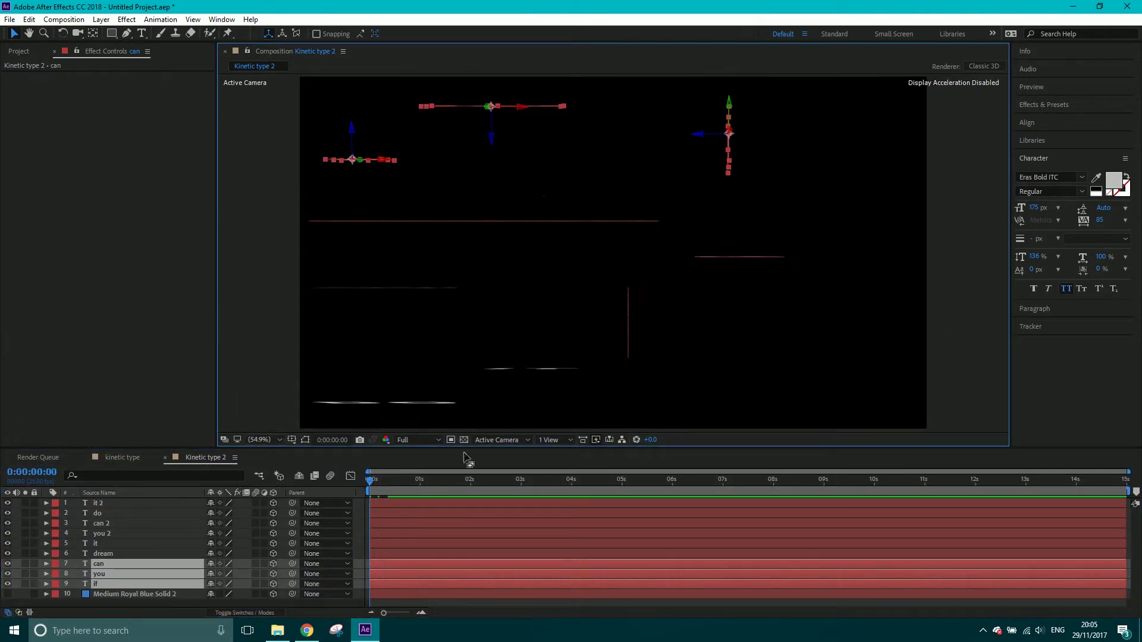
# - Review the words' swing-in animation over the opening frames, return to the start and select the if layer
pyautogui.click(276, 345)
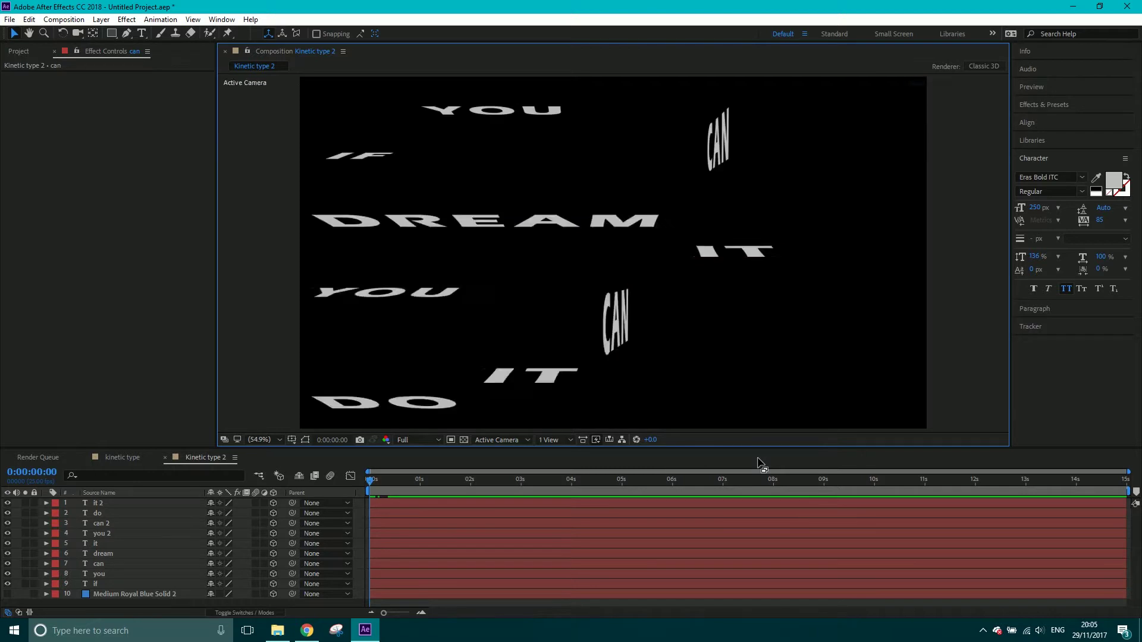
pyautogui.moveTo(406, 479); pyautogui.dragTo(368, 484)
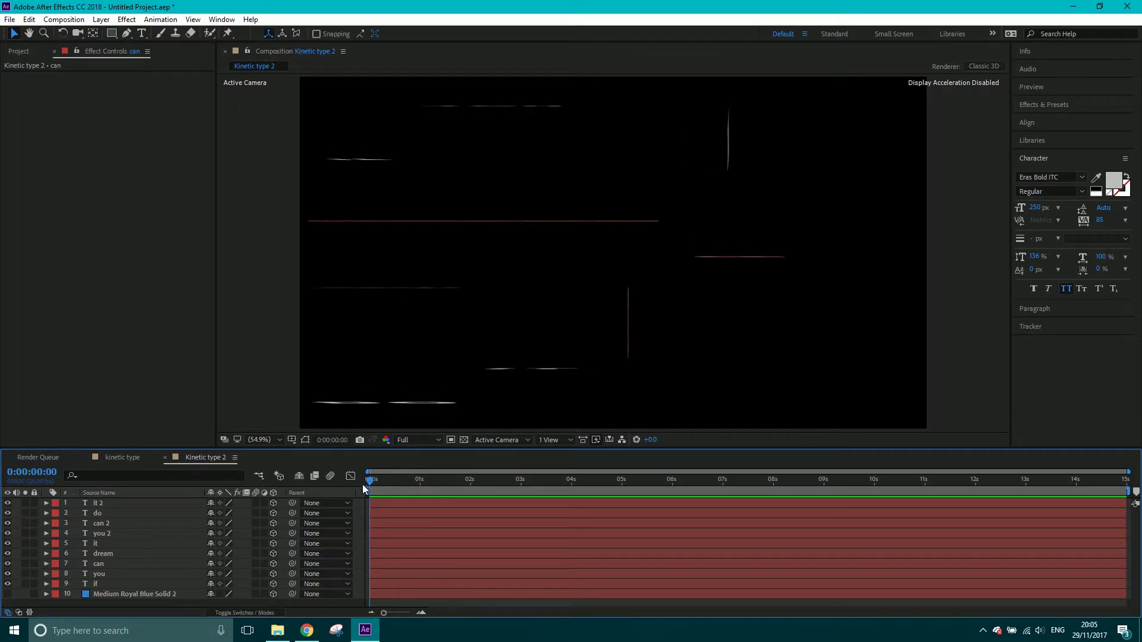
pyautogui.click(105, 580)
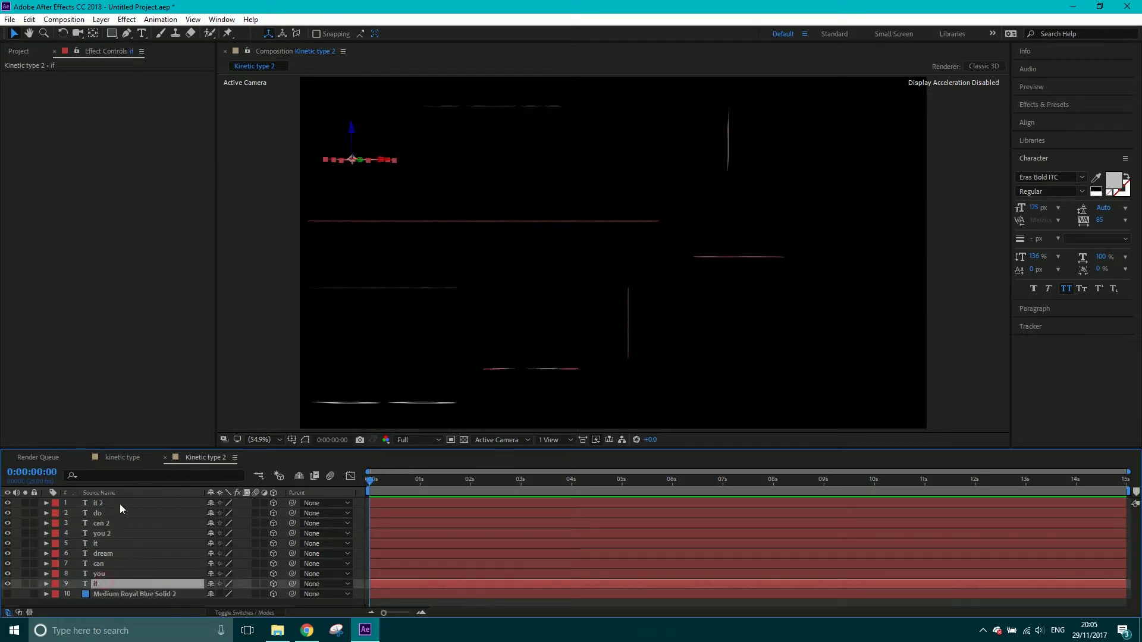
# - Keyframe the Opacity of all nine word layers from 0% at the start of the timeline to 100% at frame 1
pyautogui.keyDown('shift'); pyautogui.click(116, 503); pyautogui.keyUp('shift')
pyautogui.press('t')
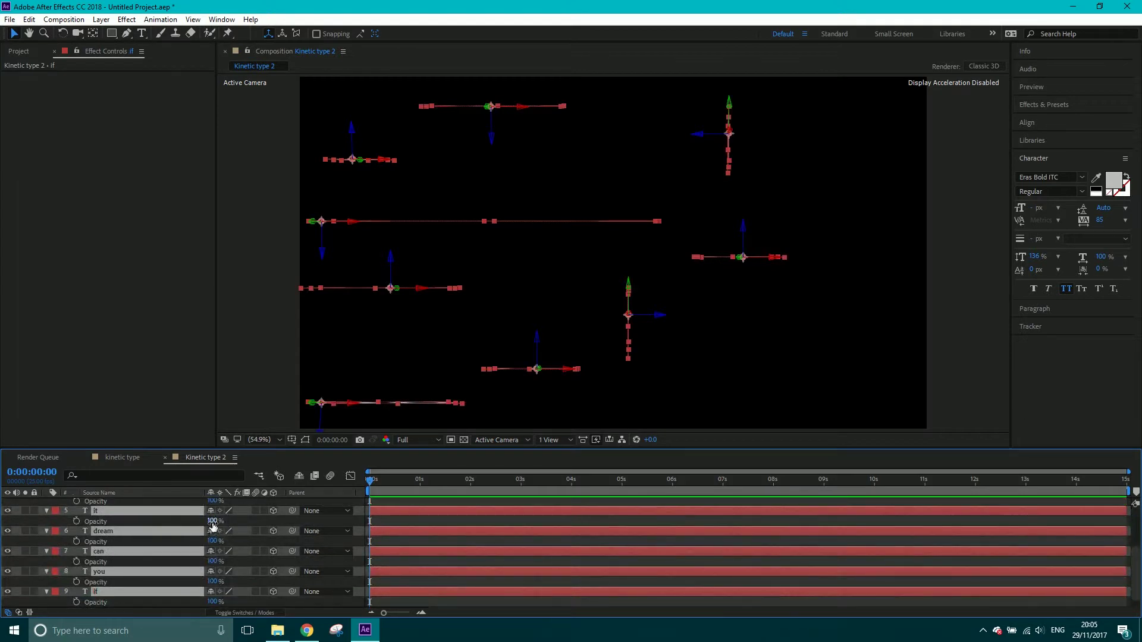
pyautogui.click(212, 521)
pyautogui.write('0')
pyautogui.press('Return')
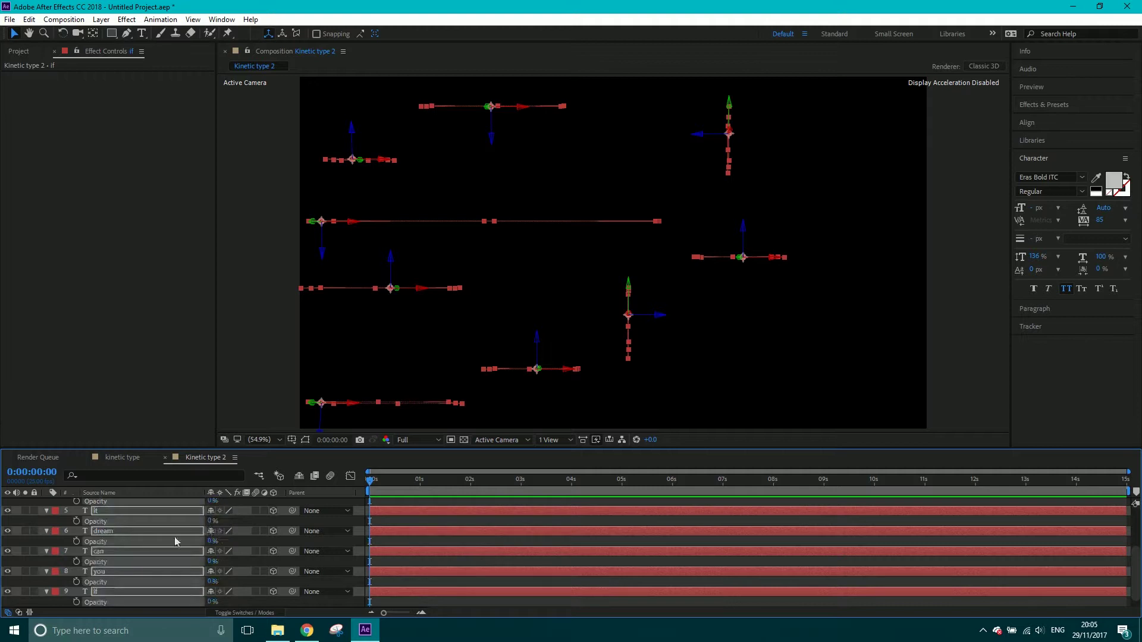
pyautogui.click(76, 522)
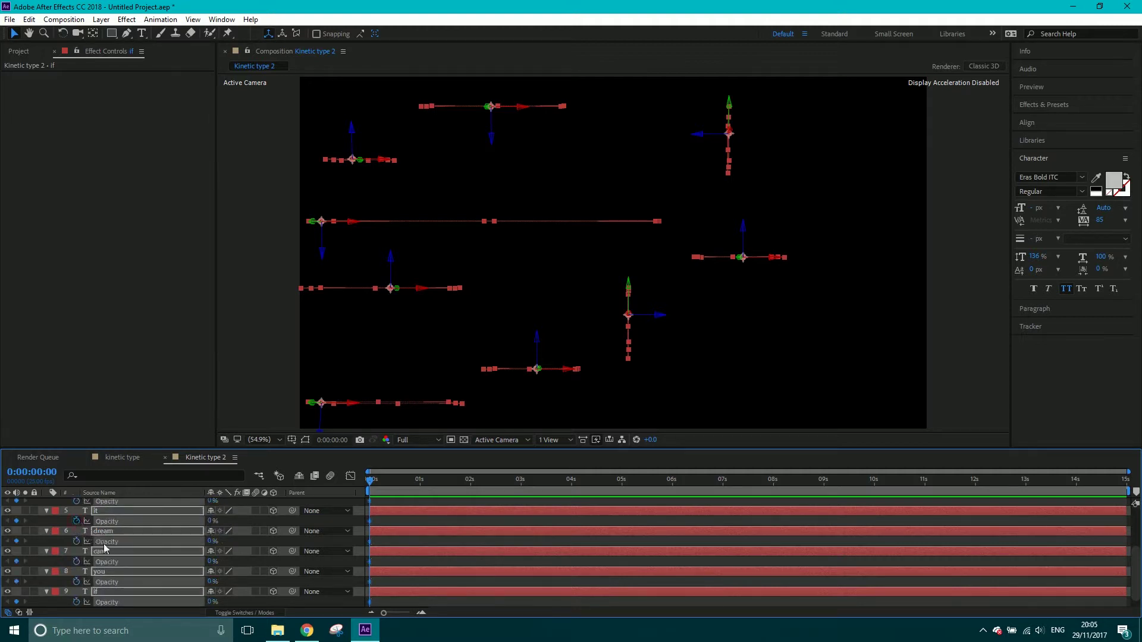
pyautogui.press('pagedown')
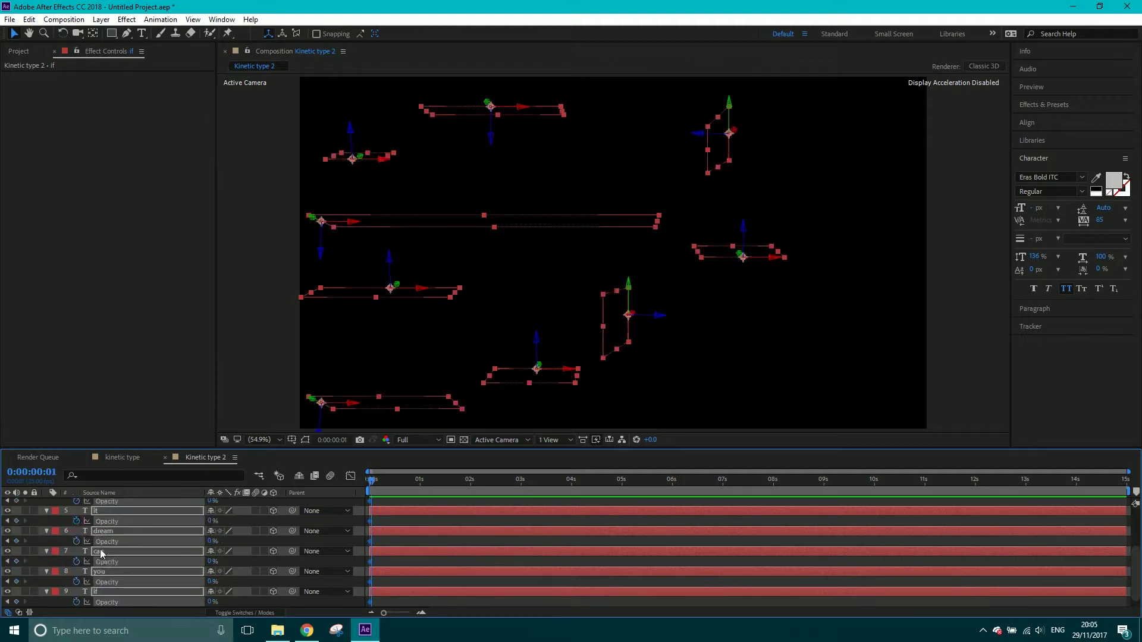
pyautogui.moveTo(209, 522); pyautogui.dragTo(582, 518)
pyautogui.click(965, 325)
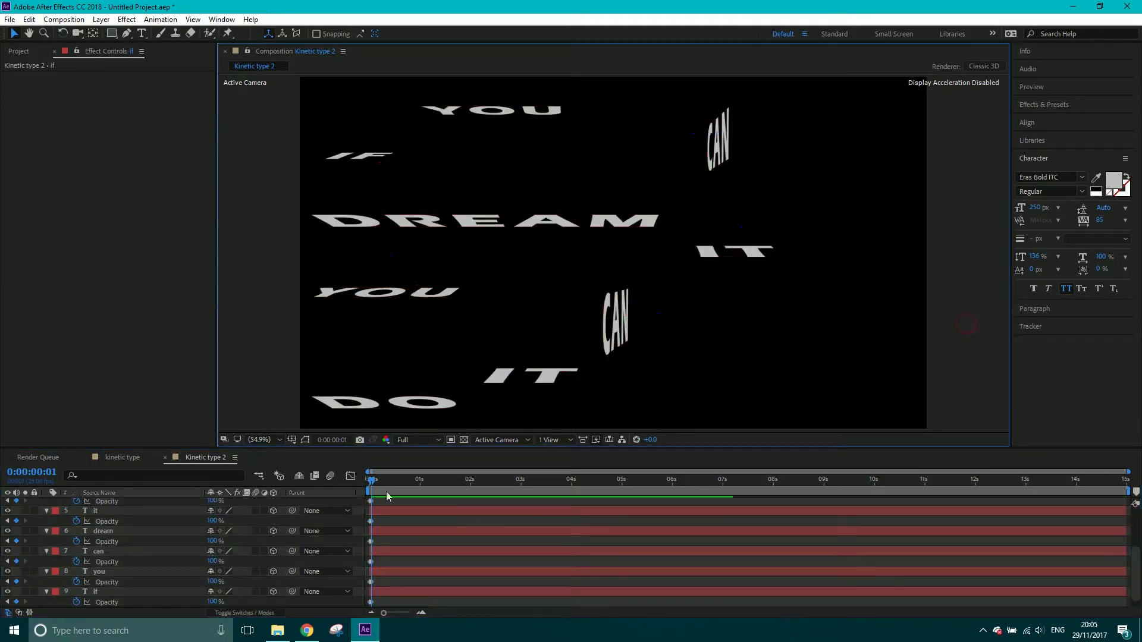
# - Review the words appearing and swinging in frame by frame from the start of the timeline to frame 9
pyautogui.press('pageup')
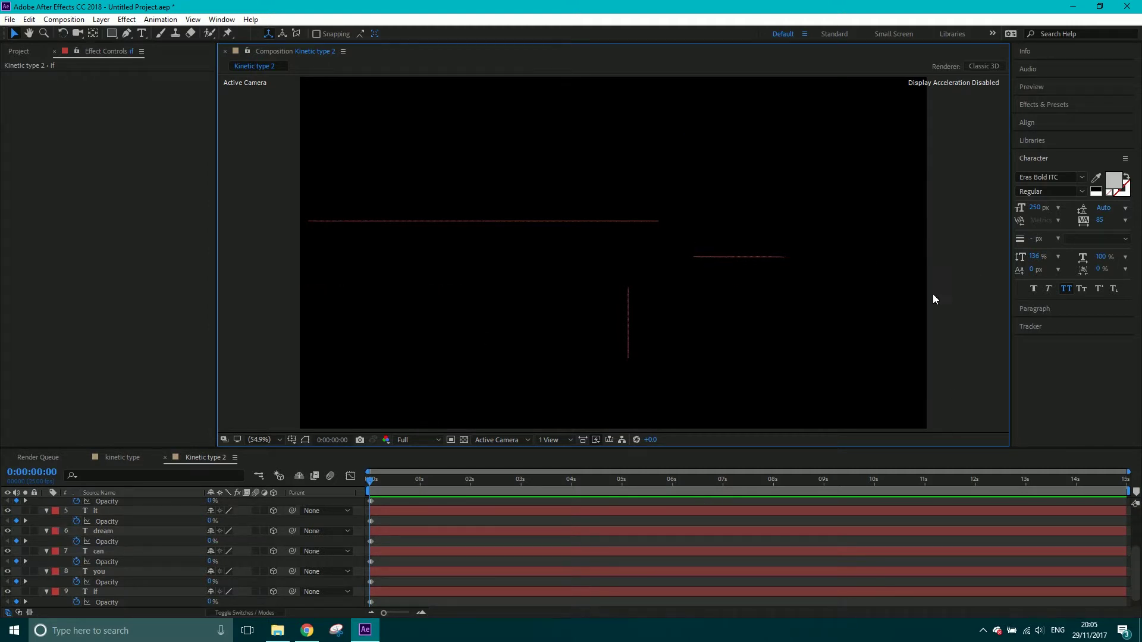
pyautogui.press('pagedown')
pyautogui.press('pagedown')
pyautogui.press('pagedown')
pyautogui.press('pagedown')
pyautogui.press('pagedown')
pyautogui.press('pagedown')
pyautogui.press('pagedown')
pyautogui.press('pagedown')
pyautogui.press('pagedown')
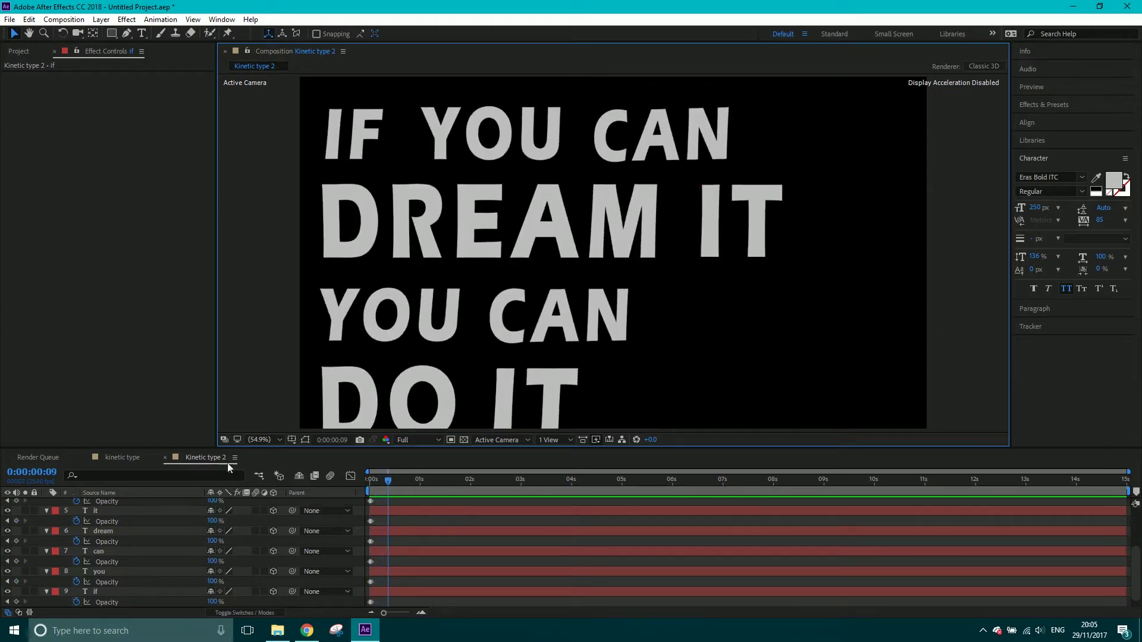
# - Enlarge the timeline area, make the Medium Royal Blue Solid 2 layer visible and check the words against it at frame 6
pyautogui.moveTo(234, 448); pyautogui.dragTo(238, 349)
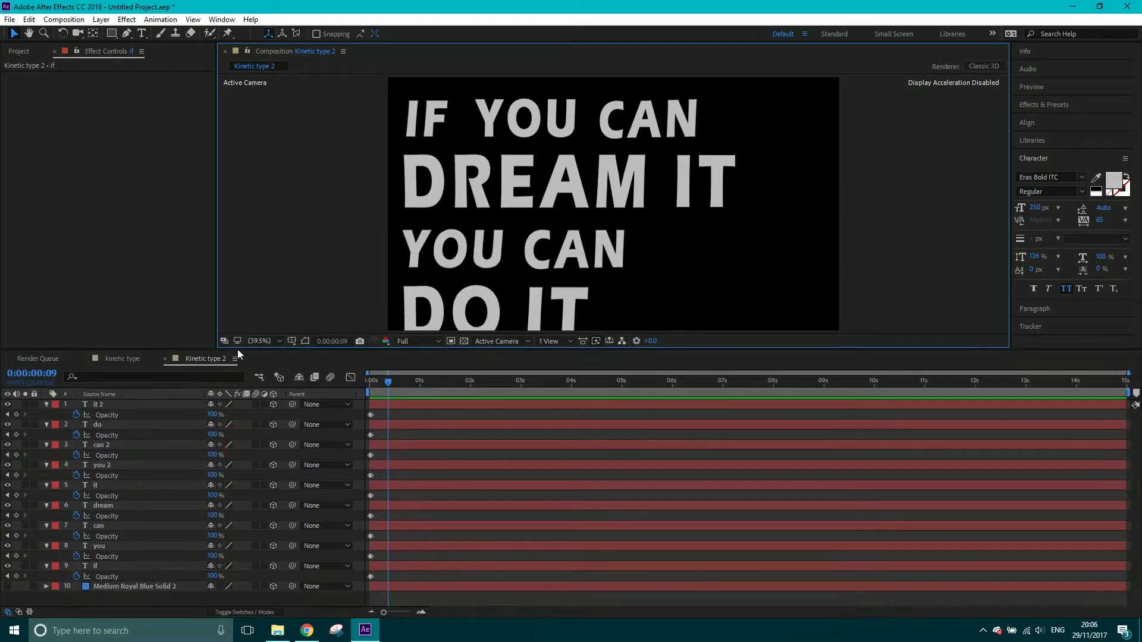
pyautogui.click(7, 583)
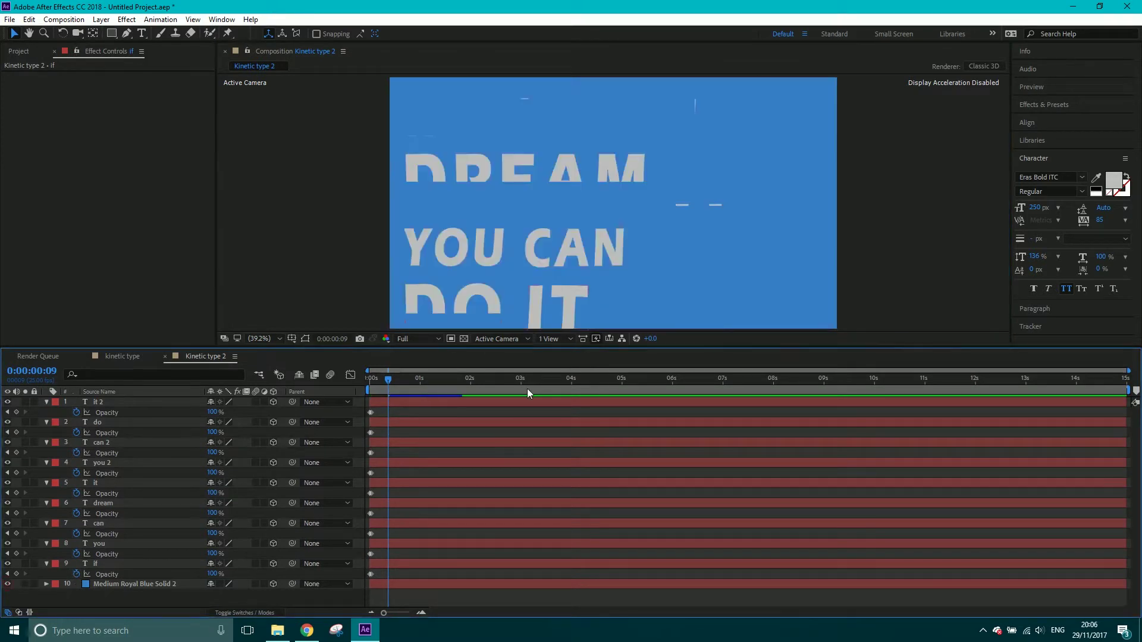
pyautogui.moveTo(389, 381); pyautogui.dragTo(382, 382)
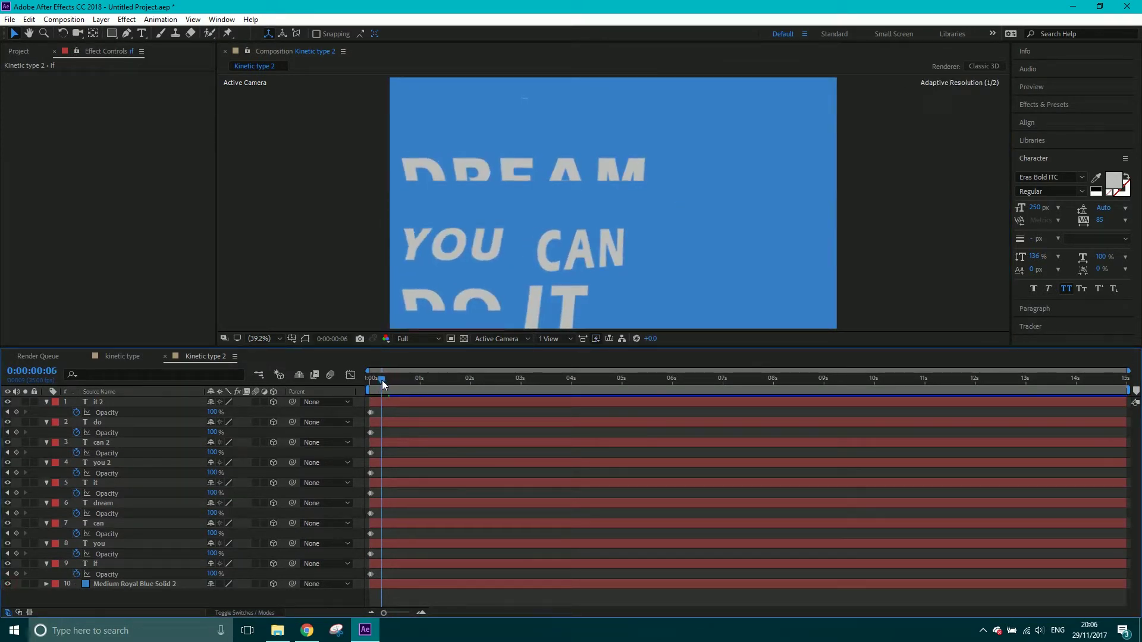
# - Set the viewer to 2 Views - Horizontal, inspect the swing-in from the top view and return to the start of the timeline
pyautogui.click(556, 337)
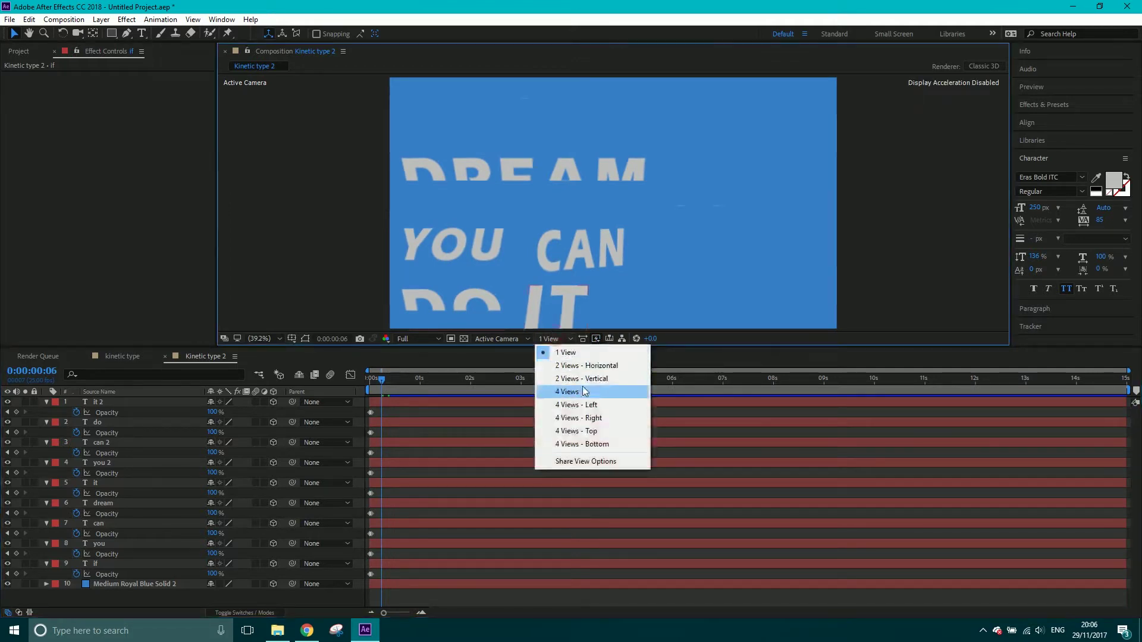
pyautogui.click(586, 367)
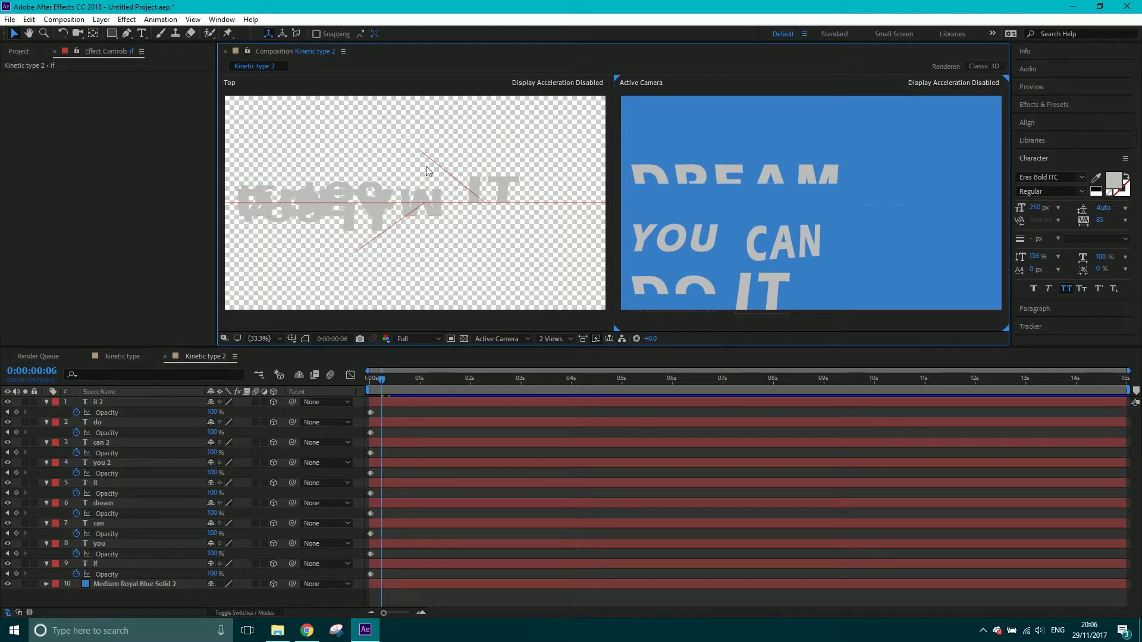
pyautogui.click(376, 385)
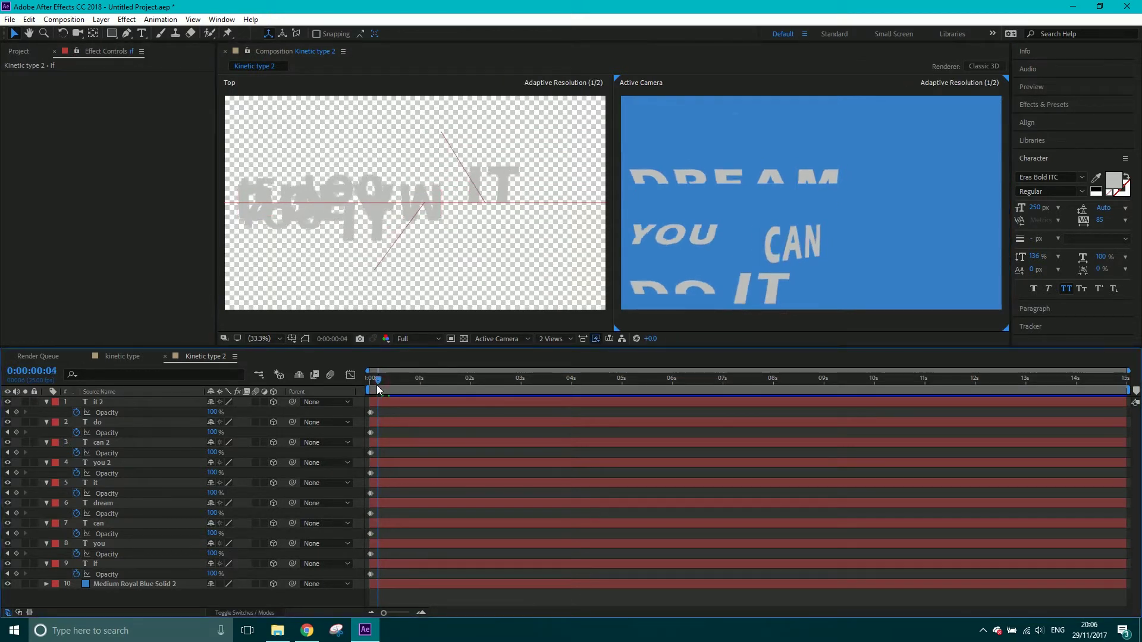
pyautogui.moveTo(376, 384); pyautogui.dragTo(393, 381)
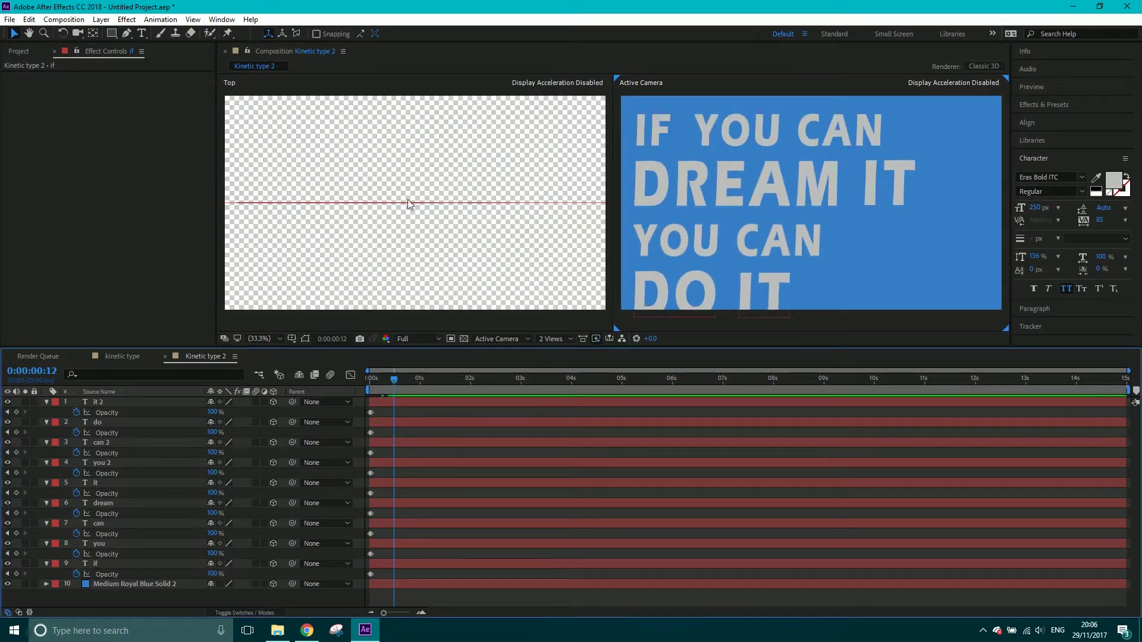
pyautogui.moveTo(394, 383); pyautogui.dragTo(364, 388)
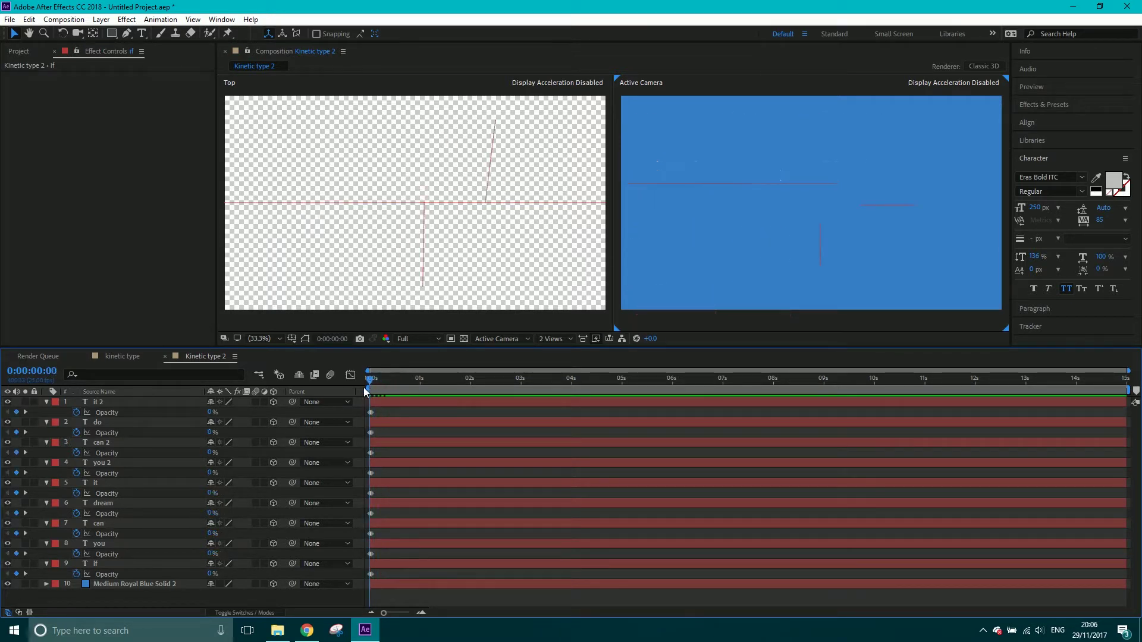
# - At frame 2, move the Medium Royal Blue Solid 2 layer back in depth to a Z position of about 475
pyautogui.click(149, 585)
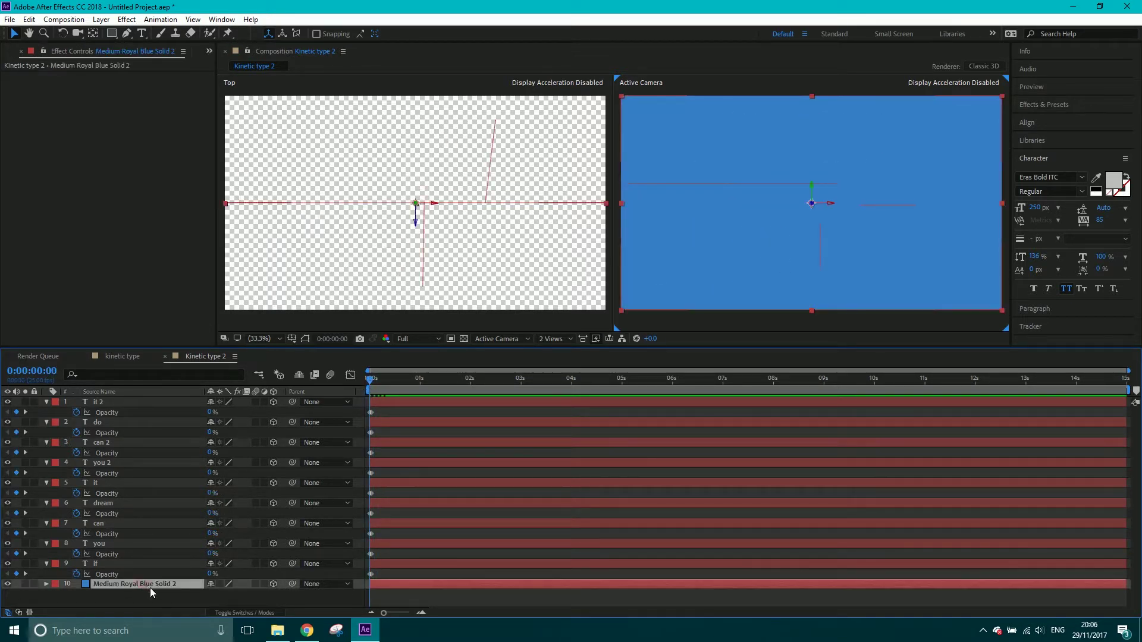
pyautogui.press('p')
pyautogui.press('pagedown')
pyautogui.press('pagedown')
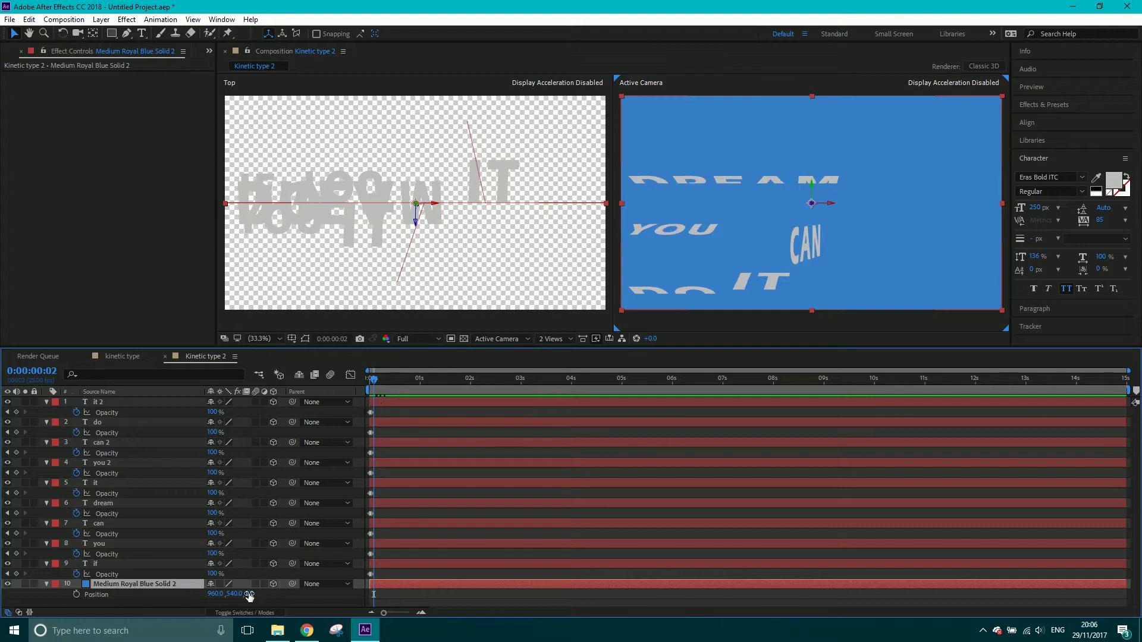
pyautogui.moveTo(249, 595); pyautogui.dragTo(279, 547)
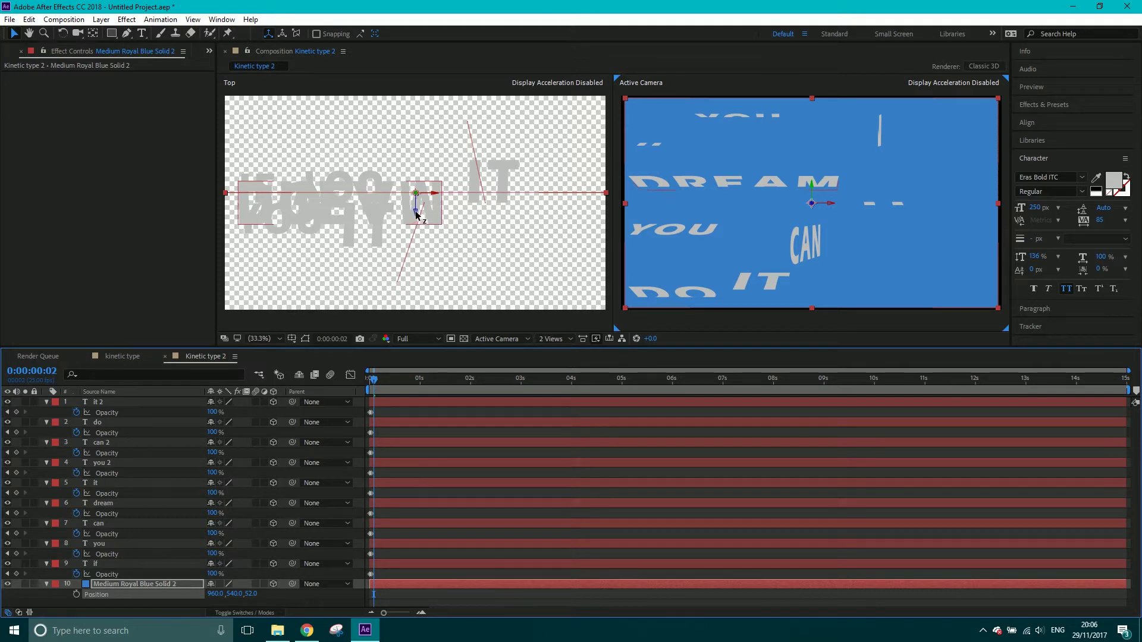
pyautogui.moveTo(416, 215); pyautogui.dragTo(409, 129)
pyautogui.click(469, 125)
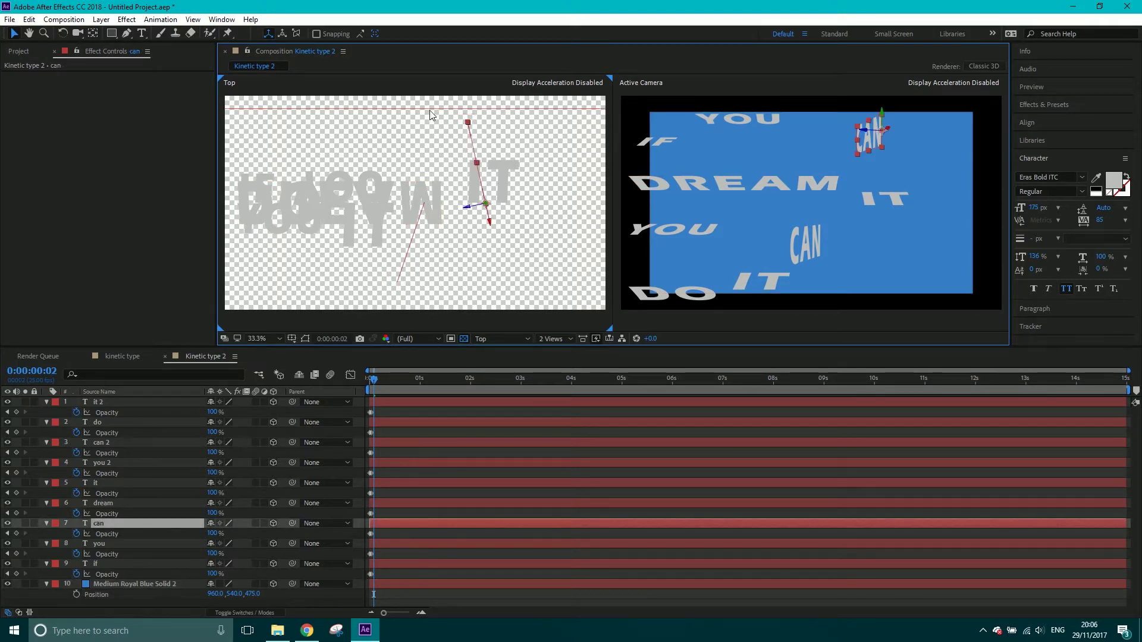
# - Reselect the blue solid and readjust its depth to a Z position of about 454, clear of the swinging words
pyautogui.click(425, 106)
pyautogui.click(423, 108)
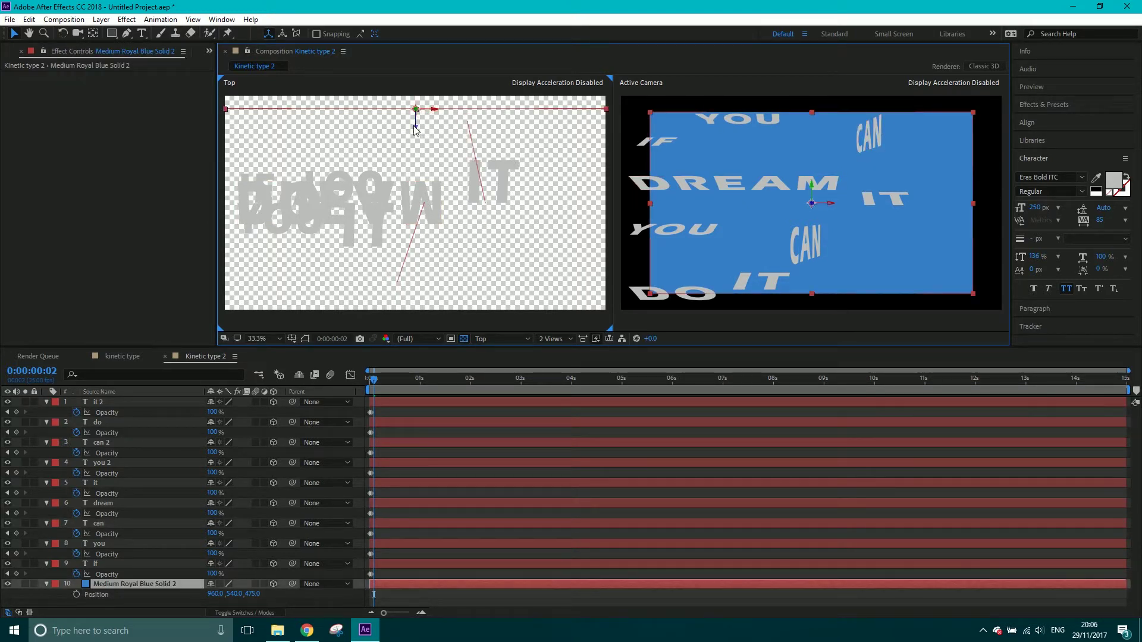
pyautogui.click(413, 125)
pyautogui.click(418, 109)
pyautogui.moveTo(415, 129); pyautogui.dragTo(415, 153)
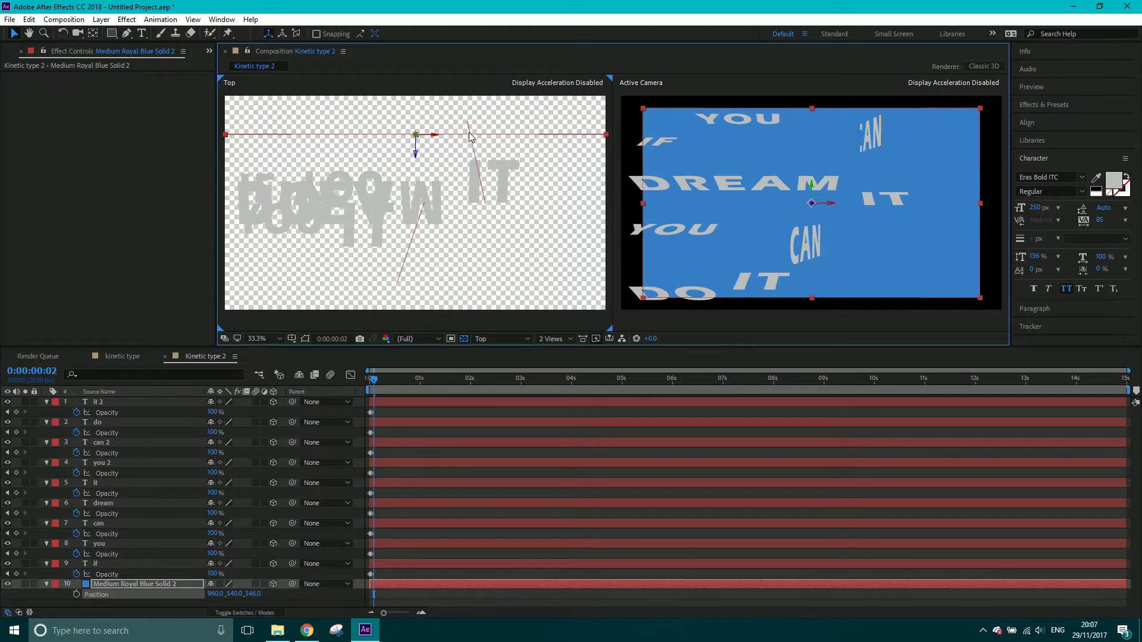
pyautogui.moveTo(415, 156); pyautogui.dragTo(413, 132)
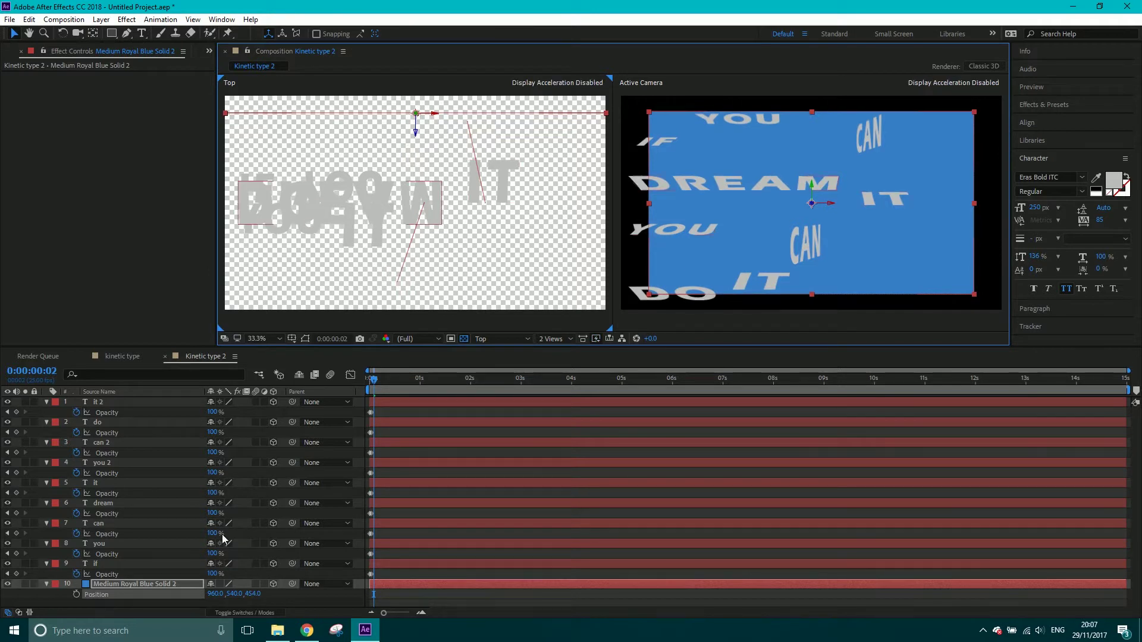
# - Scale the blue solid to 120% so it fills the camera view, and return to the start of the timeline
pyautogui.press('s')
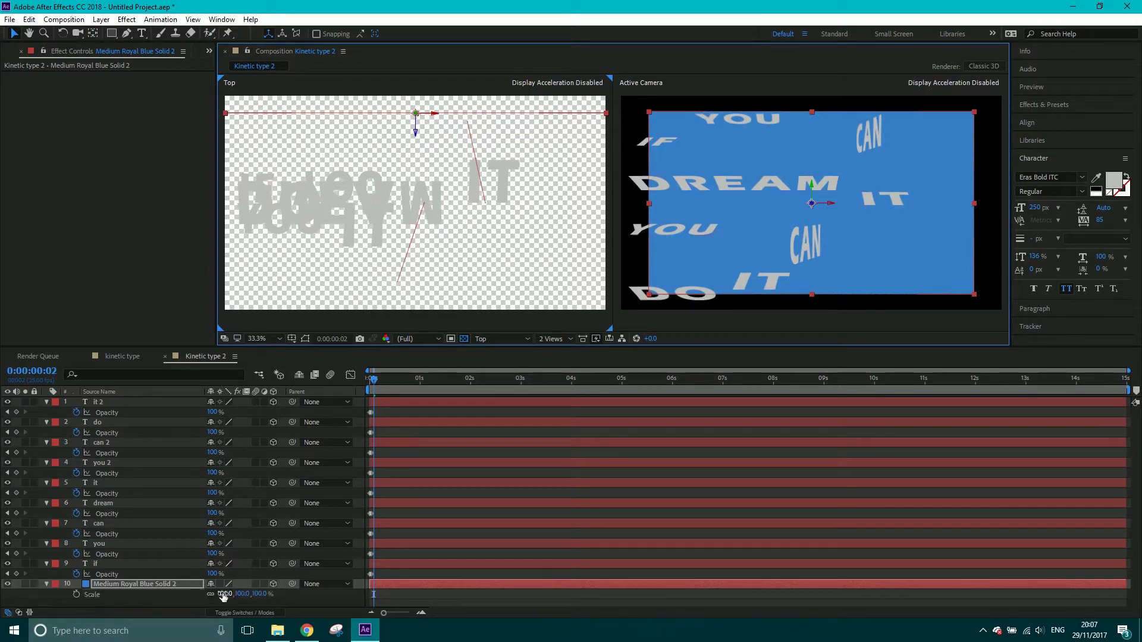
pyautogui.moveTo(223, 595); pyautogui.dragTo(237, 596)
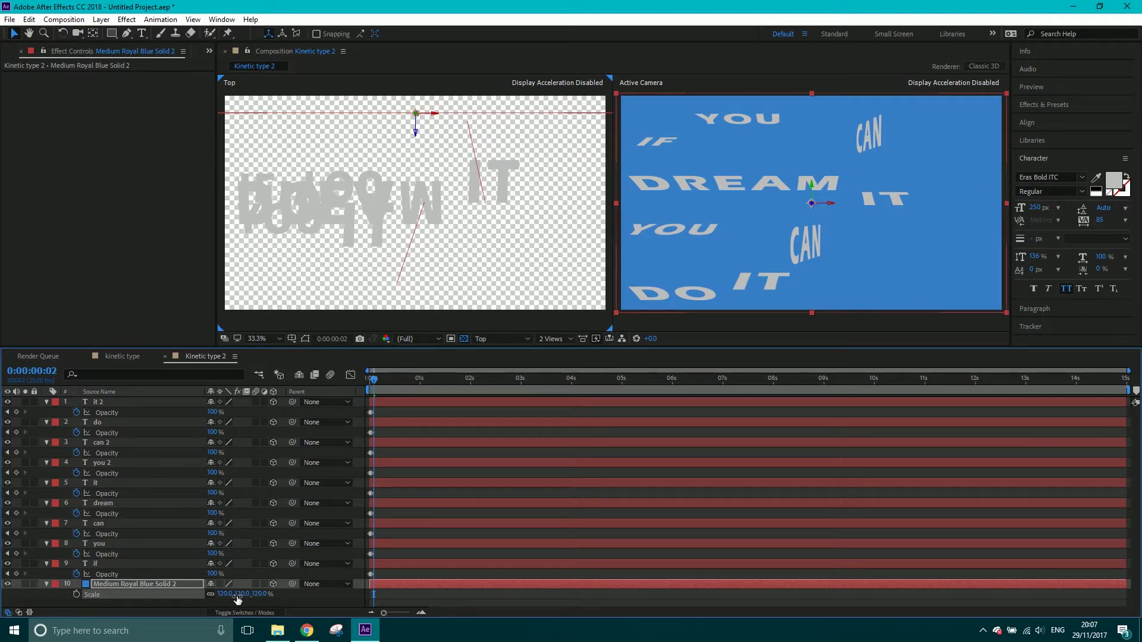
pyautogui.moveTo(382, 381)
pyautogui.mouseDown()
pyautogui.moveTo(401, 384)
pyautogui.moveTo(366, 395)
pyautogui.mouseUp()
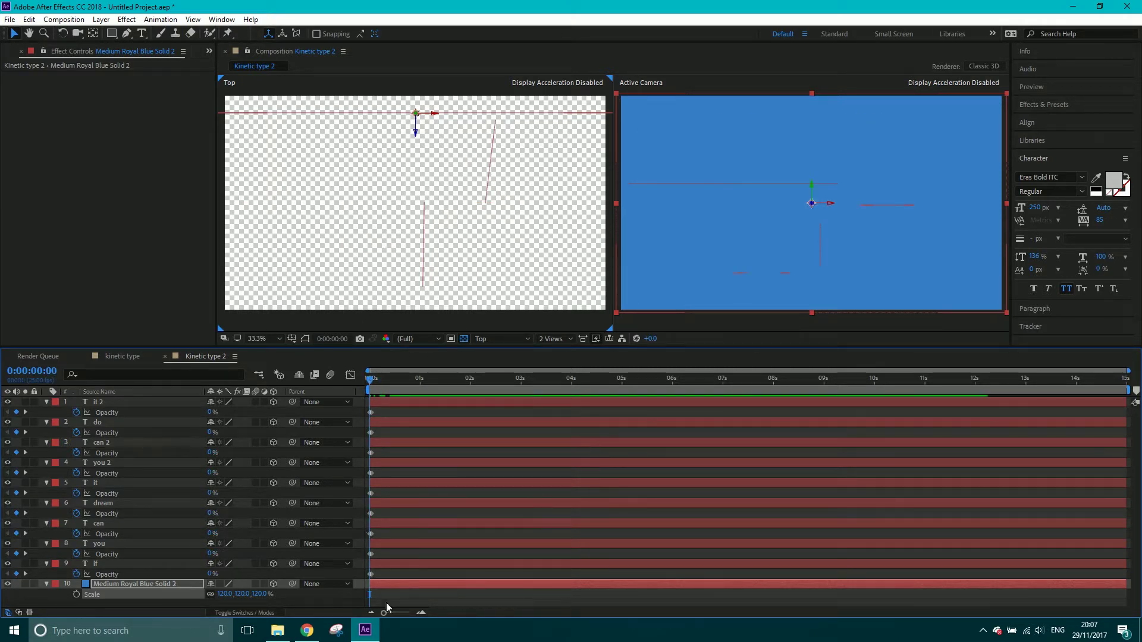
# - Reveal the keyframes of all nine word layers and trim the layers' ends to the last rotation keyframe at frame 10
pyautogui.moveTo(384, 613); pyautogui.dragTo(379, 614)
pyautogui.click(380, 563)
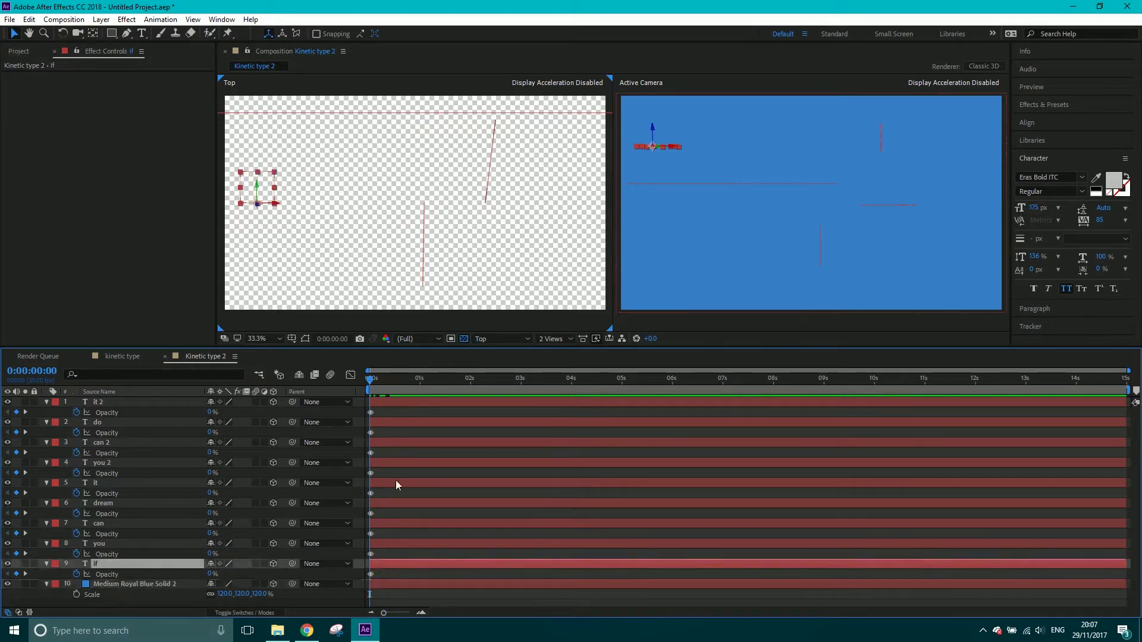
pyautogui.hotkey('ctrl', 'a')
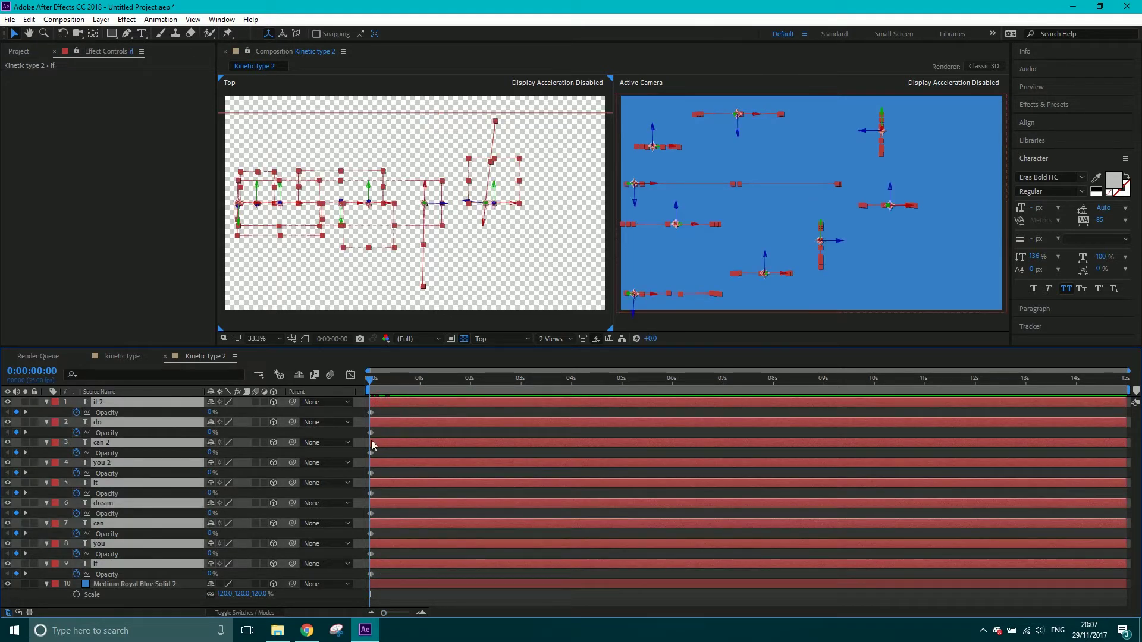
pyautogui.press('u')
pyautogui.scroll(-2, 371, 441)
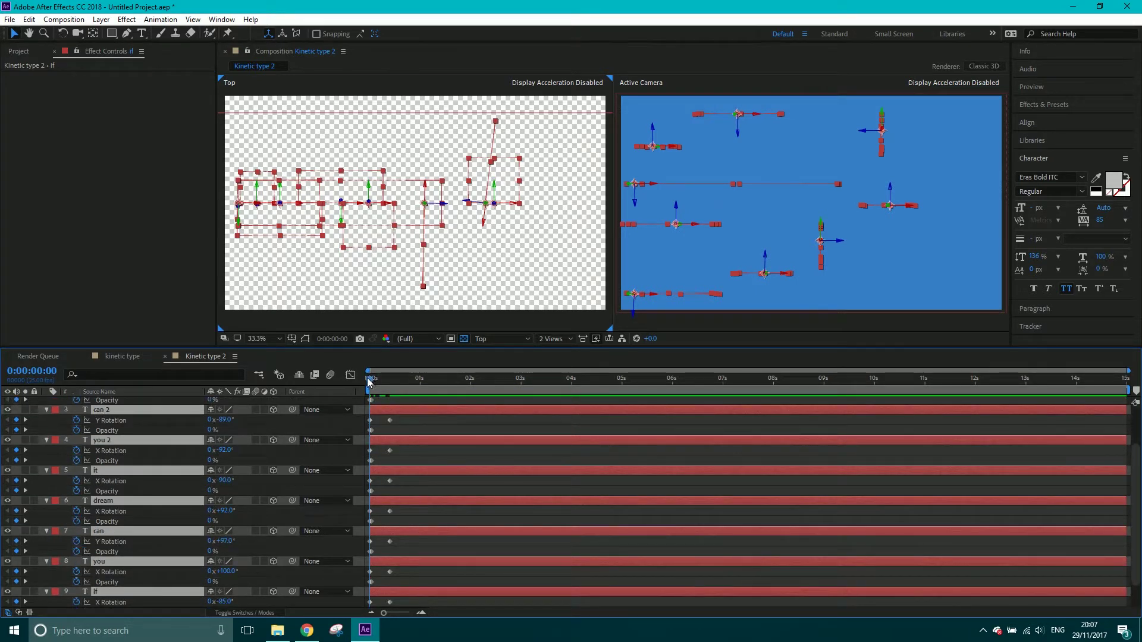
pyautogui.moveTo(375, 382); pyautogui.dragTo(392, 386)
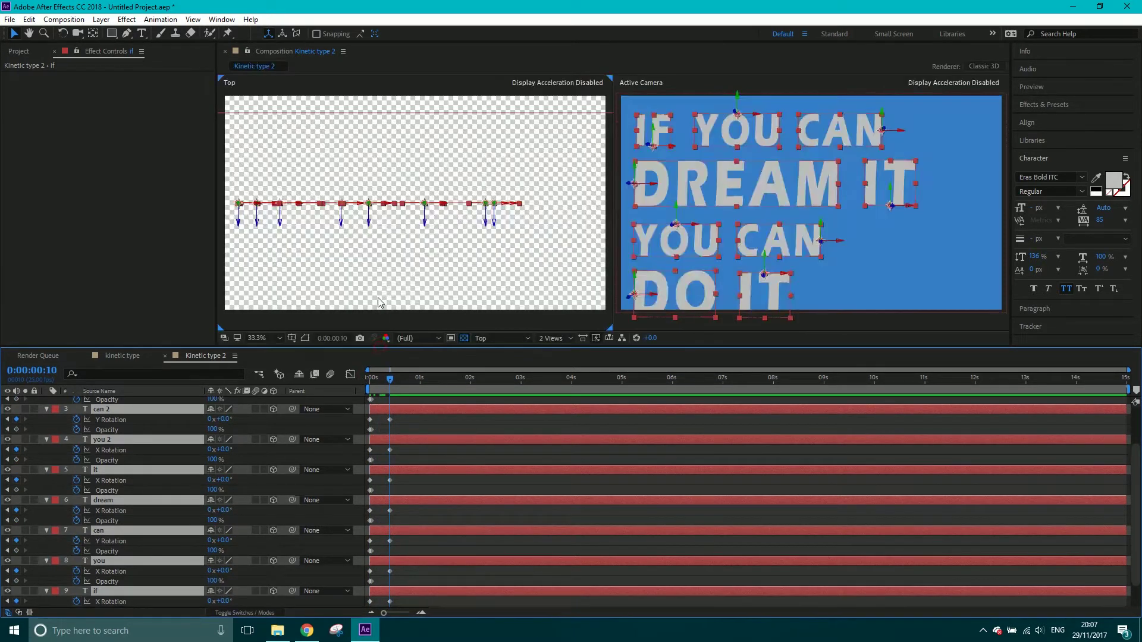
pyautogui.moveTo(379, 348); pyautogui.dragTo(385, 256)
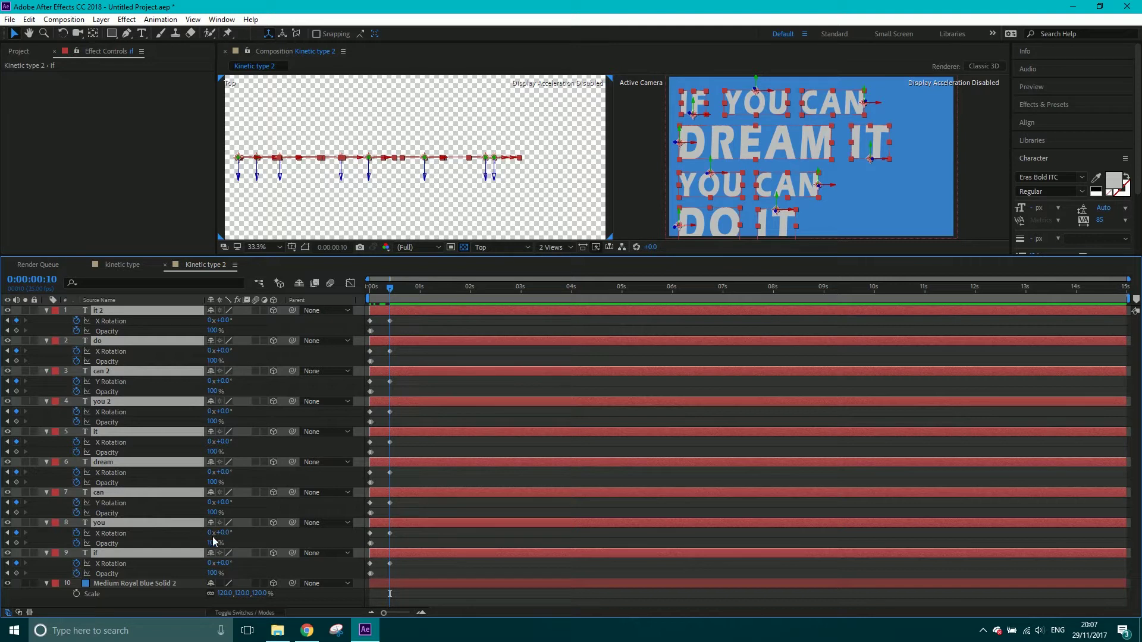
pyautogui.hotkey('alt', ']')
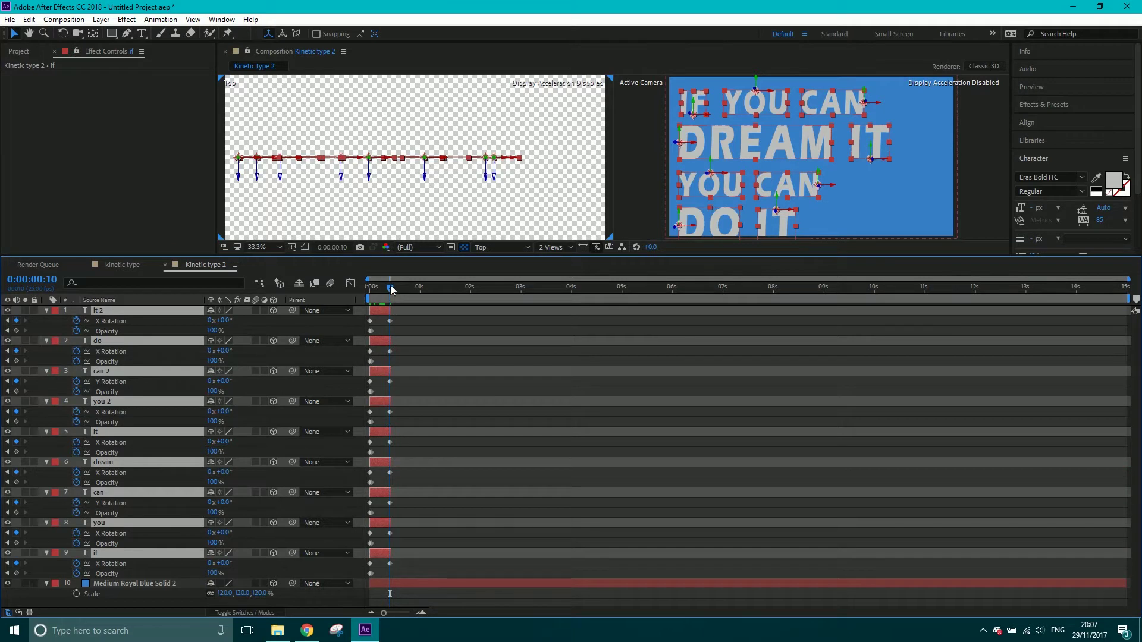
# - Check the cut at frame 11, return to frame 10, collapse the properties of the nine word layers and deselect them
pyautogui.moveTo(390, 287); pyautogui.dragTo(391, 287)
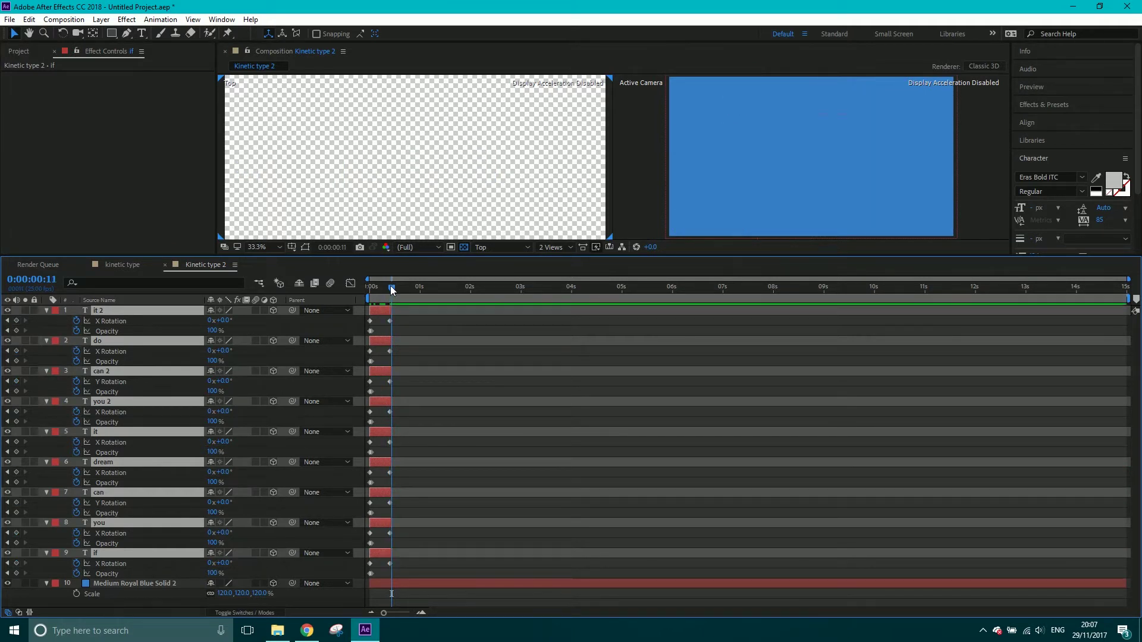
pyautogui.press('pageup')
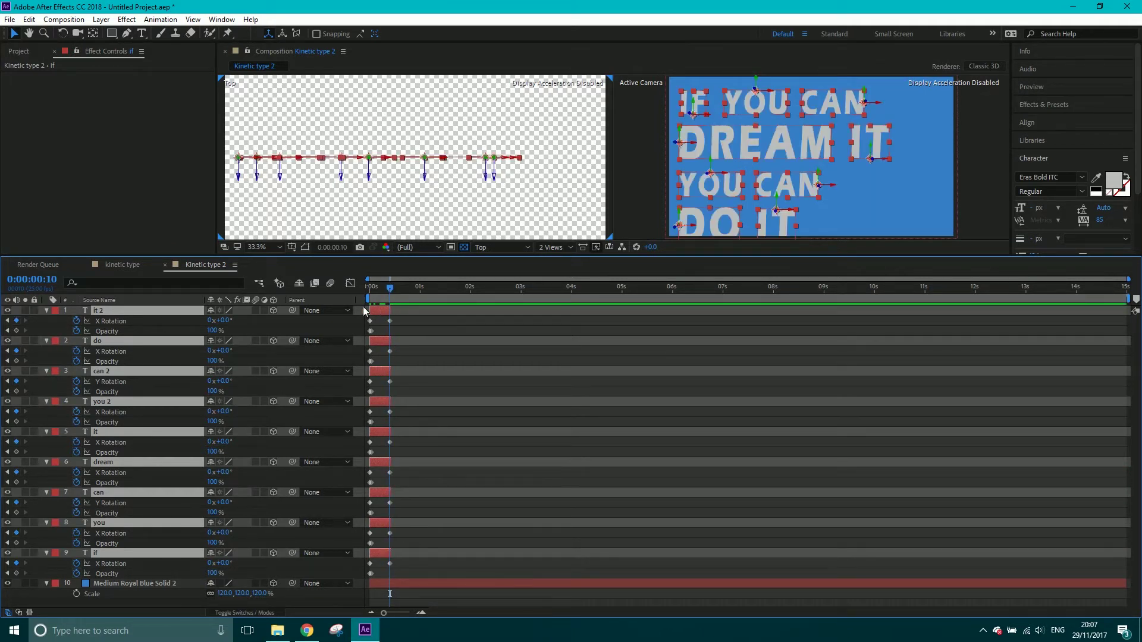
pyautogui.click(45, 310)
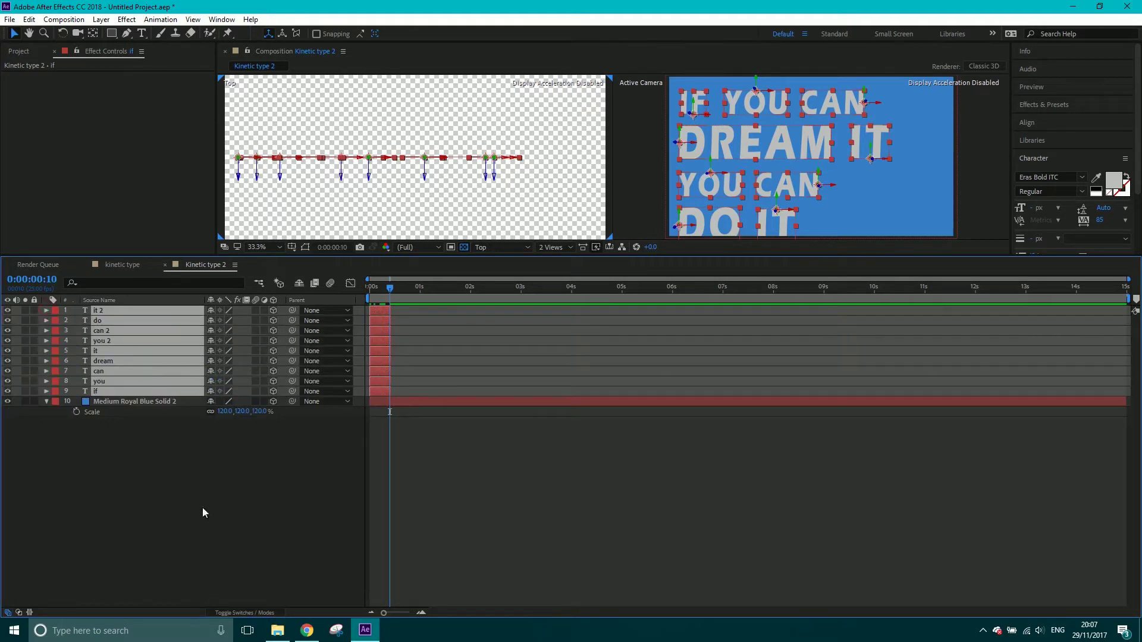
pyautogui.click(141, 489)
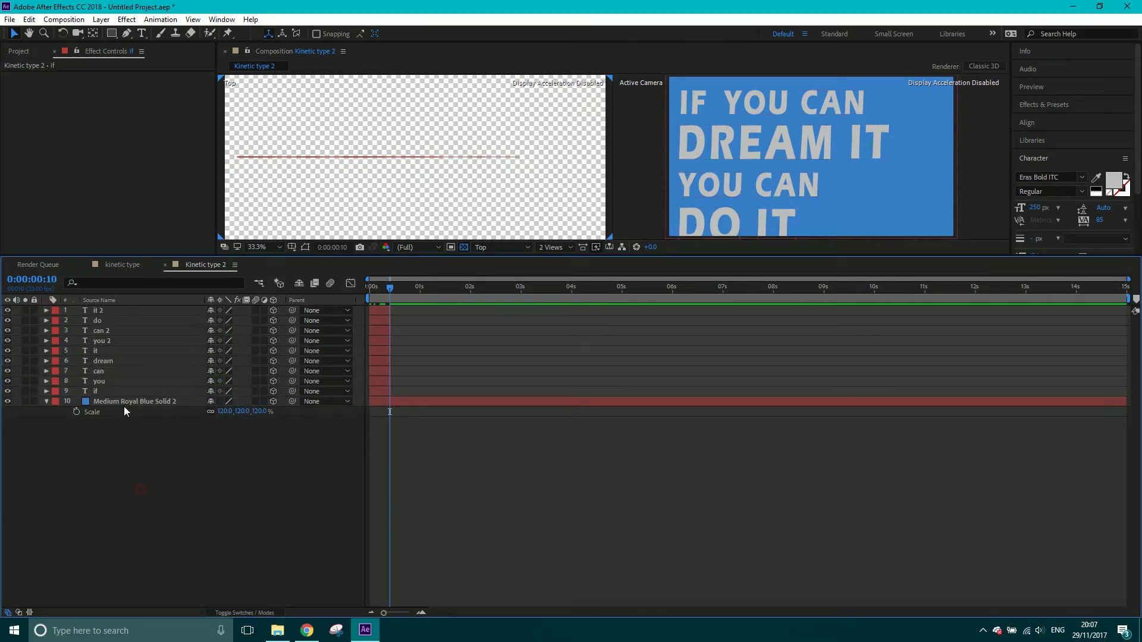
# - Sequence the nine word layers from "if" to "it 2" without overlap and extend their ends until the last reaches about 14 seconds
pyautogui.click(97, 391)
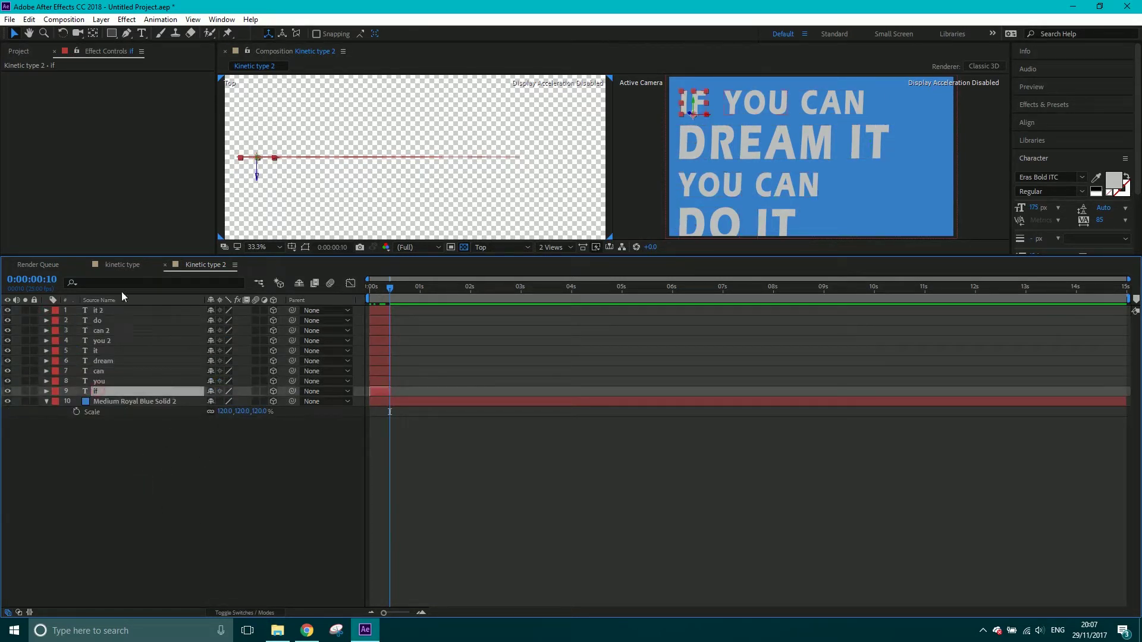
pyautogui.keyDown('shift'); pyautogui.click(112, 309); pyautogui.keyUp('shift')
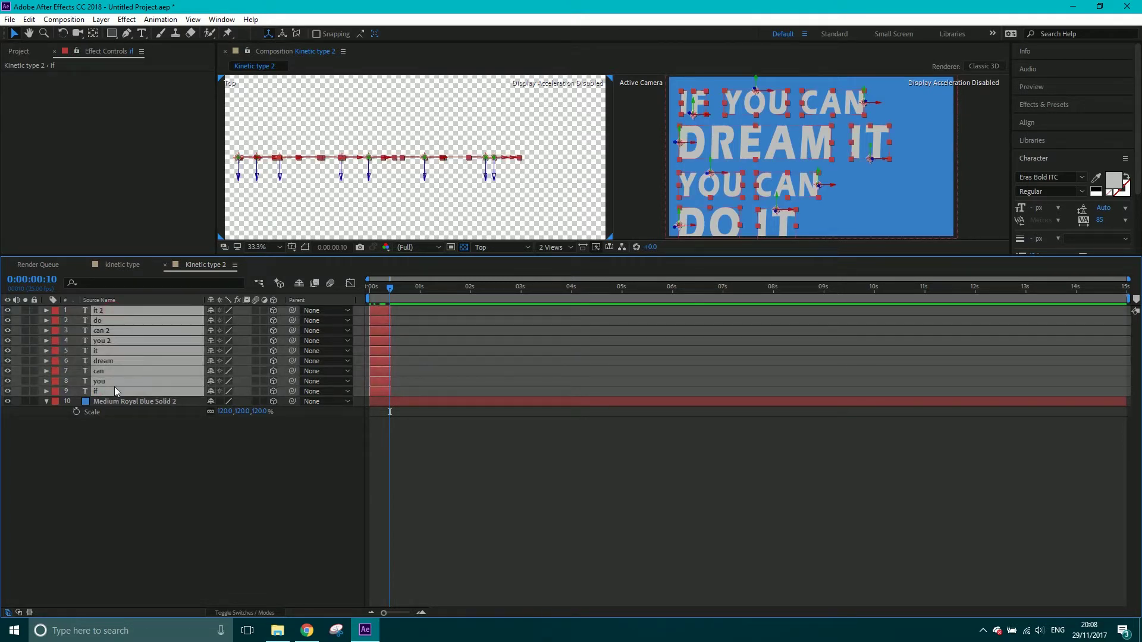
pyautogui.rightClick(114, 388)
pyautogui.moveTo(168, 305)
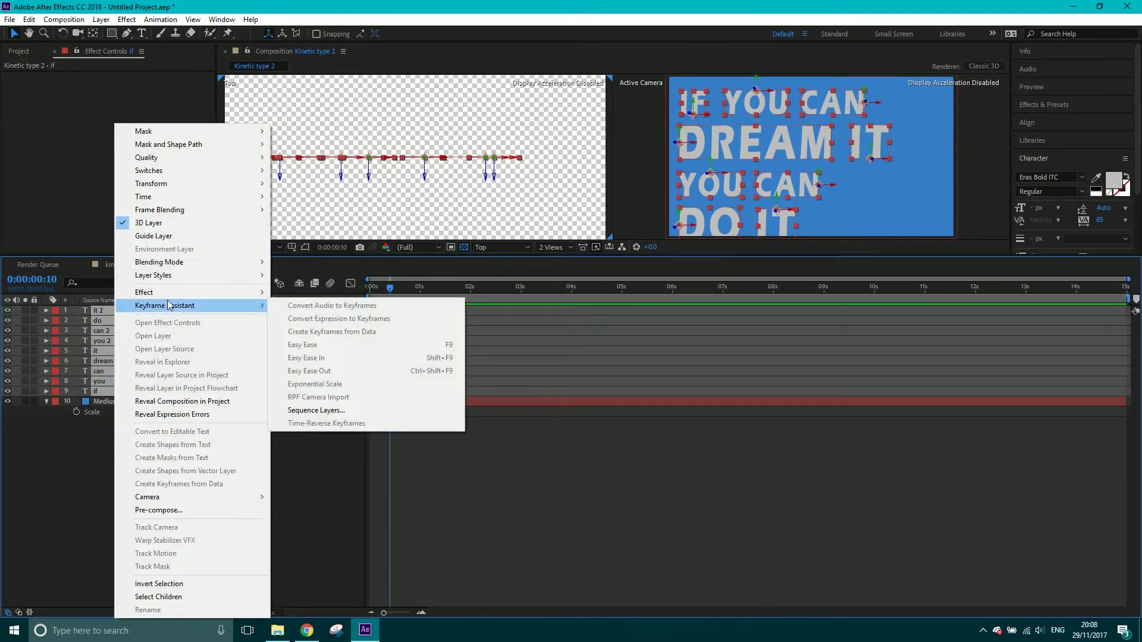
pyautogui.click(315, 410)
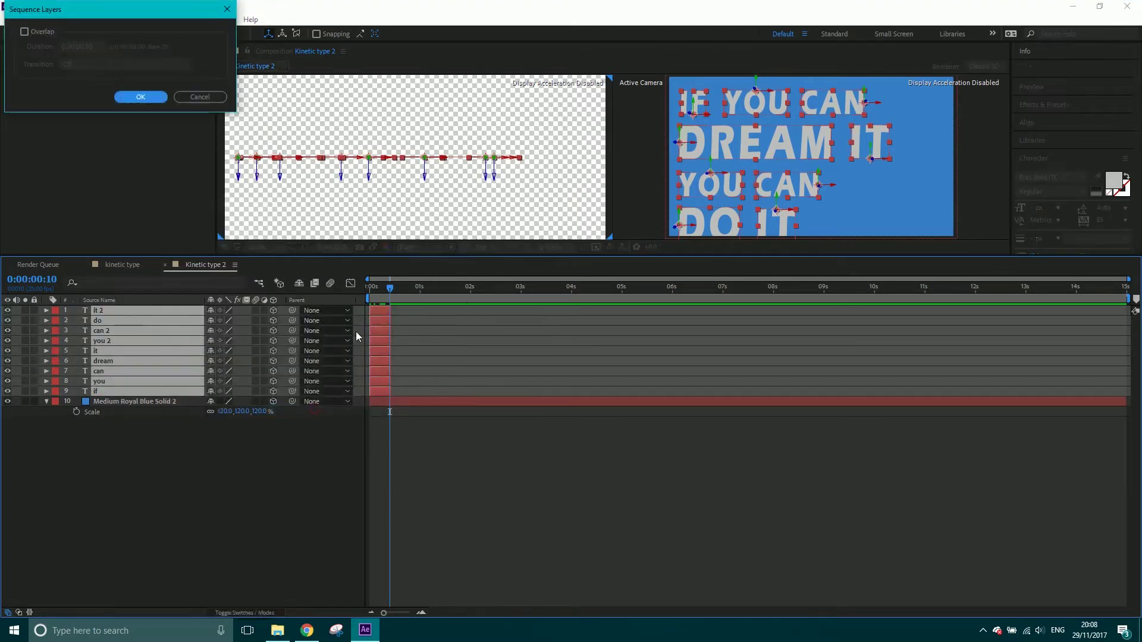
pyautogui.click(146, 97)
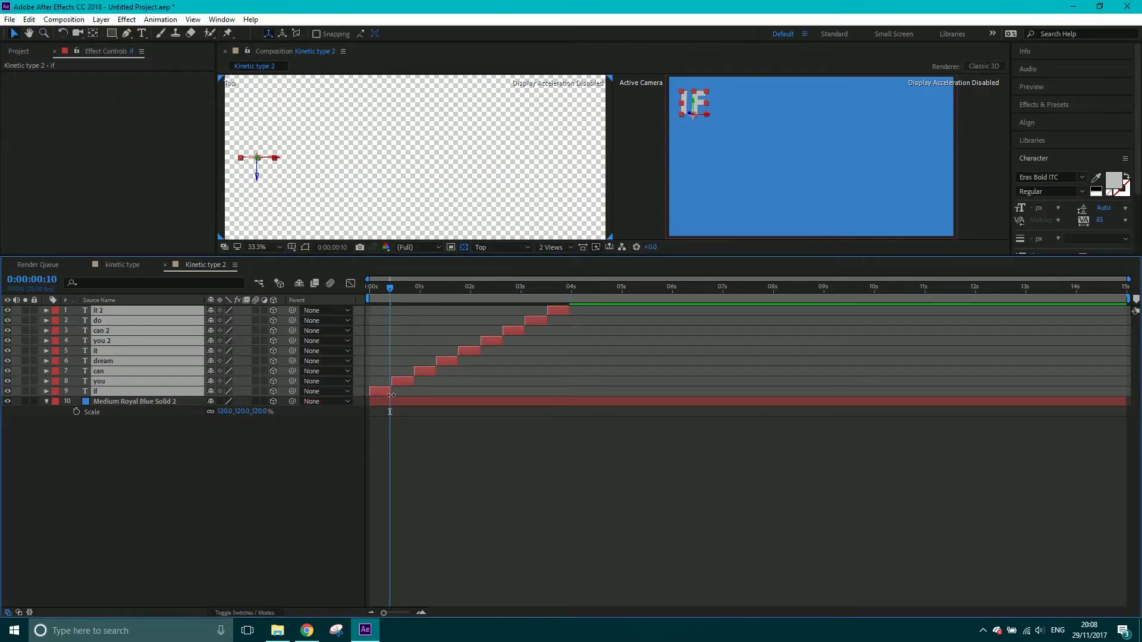
pyautogui.moveTo(398, 394); pyautogui.dragTo(881, 385)
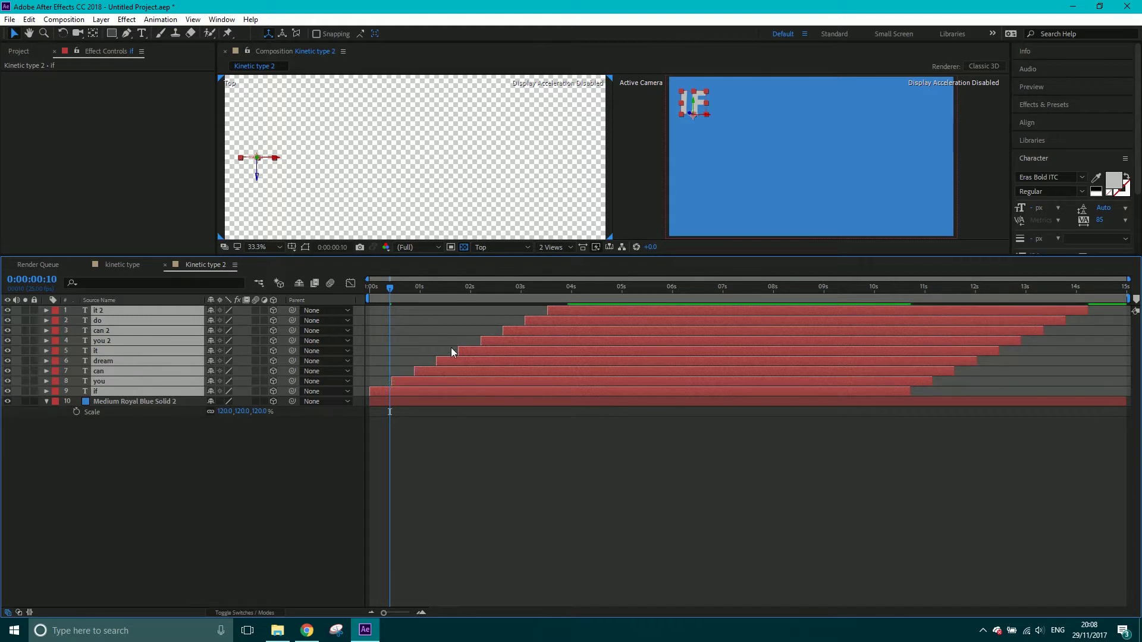
# - Preview the sequenced words from the start of the timeline in an enlarged viewer and return to frame 0
pyautogui.moveTo(391, 288); pyautogui.dragTo(357, 298)
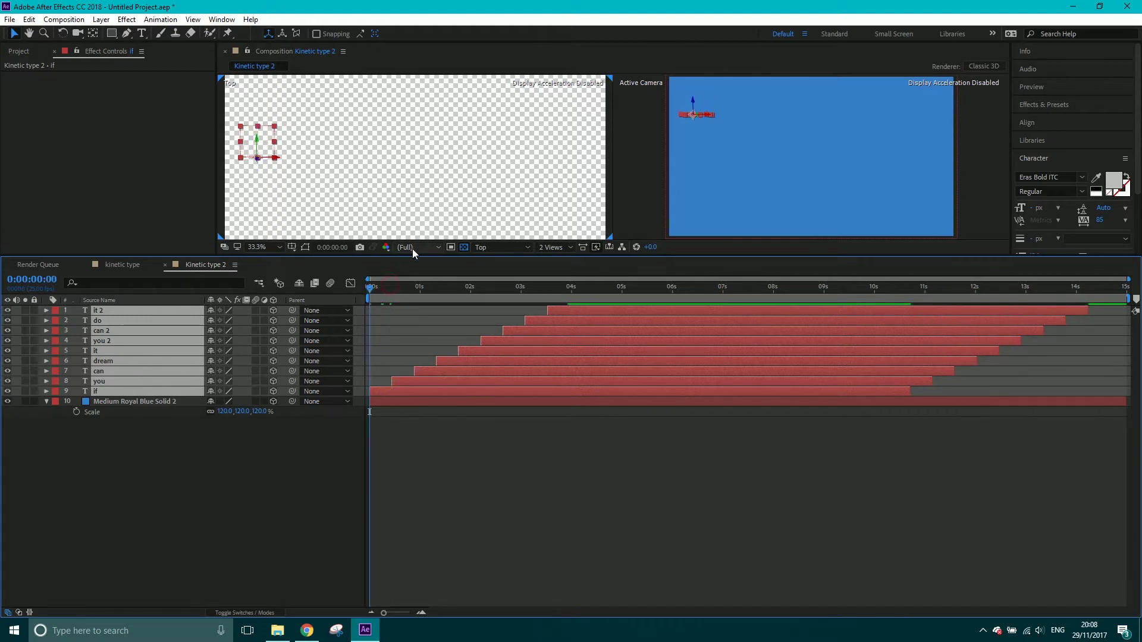
pyautogui.moveTo(411, 255); pyautogui.dragTo(393, 355)
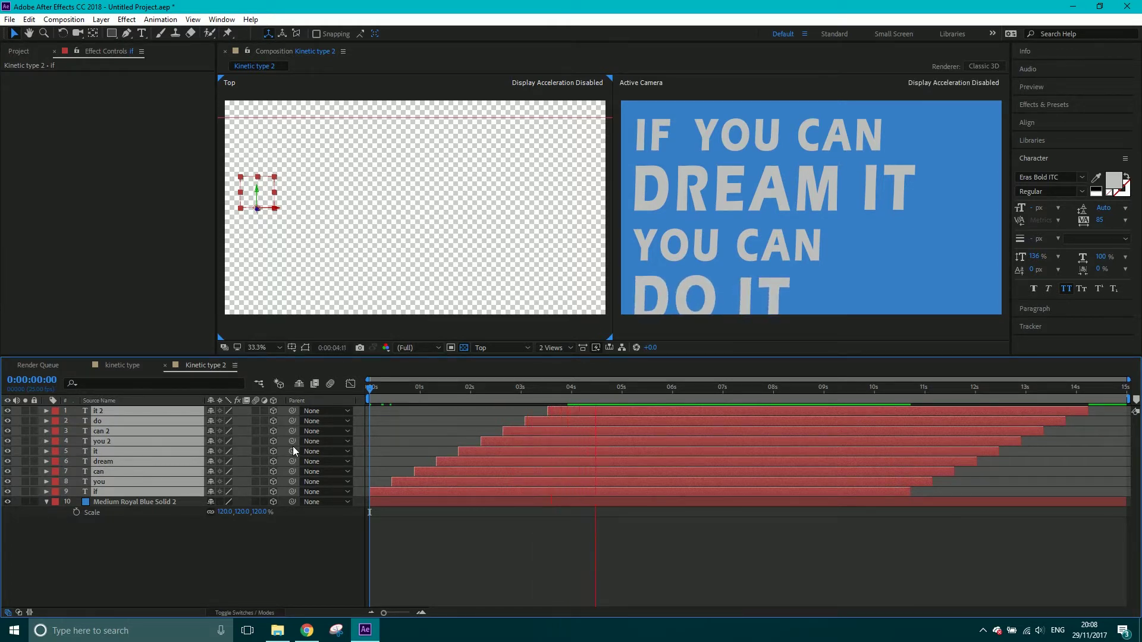
pyautogui.press('space')
pyautogui.moveTo(535, 384); pyautogui.dragTo(355, 411)
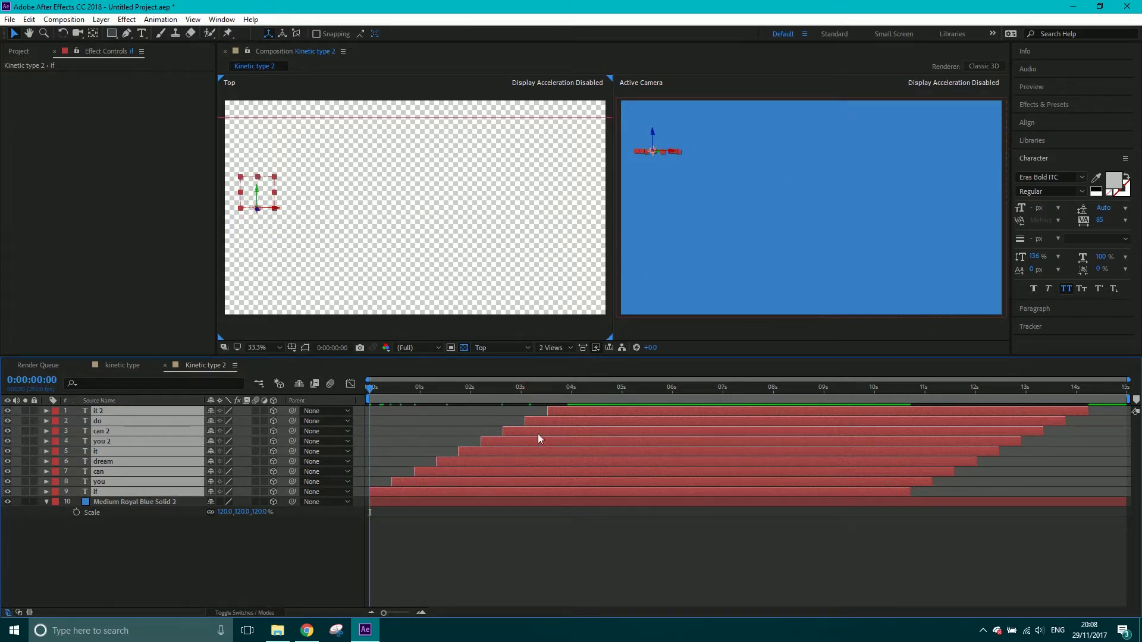
# - Move the nine word layers so they all start at frame 0, and show their rotation properties
pyautogui.press('u')
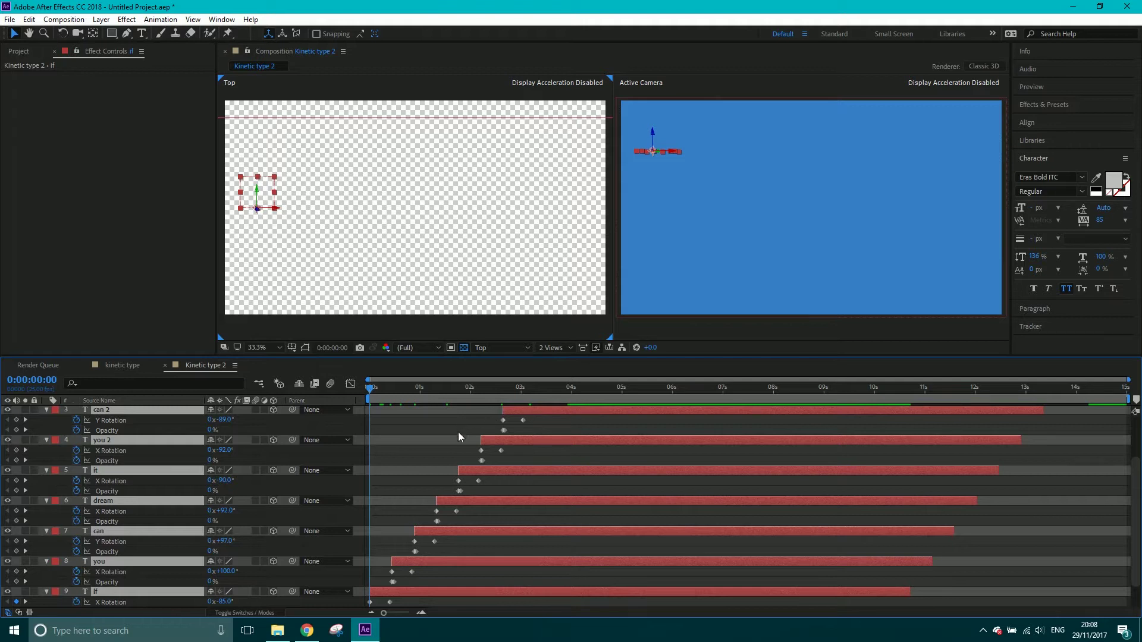
pyautogui.press('[')
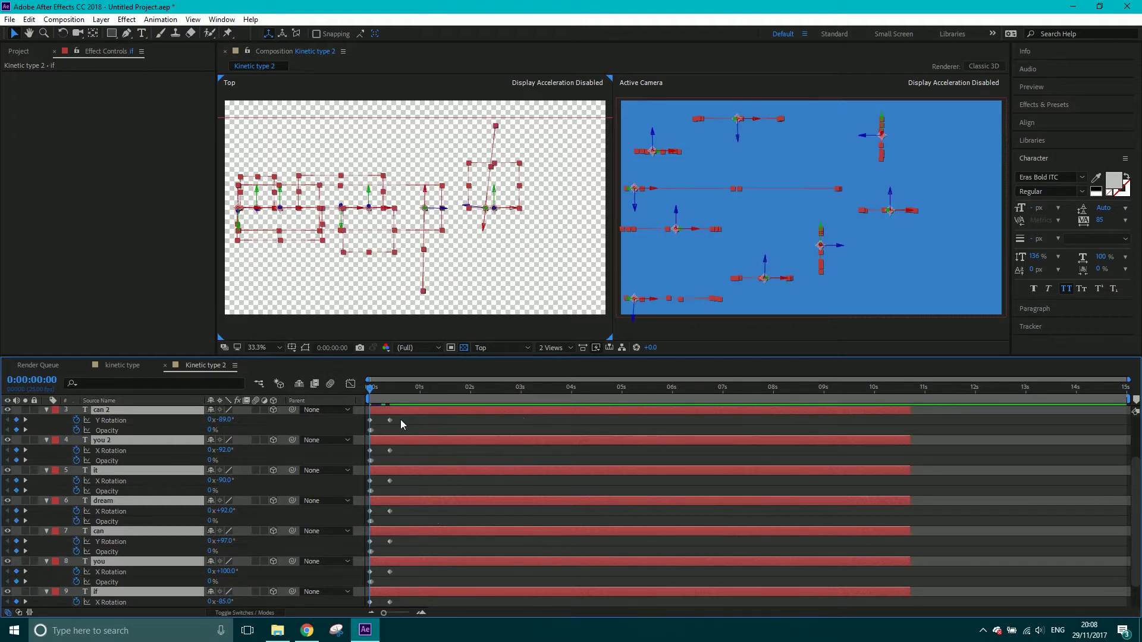
pyautogui.press('r')
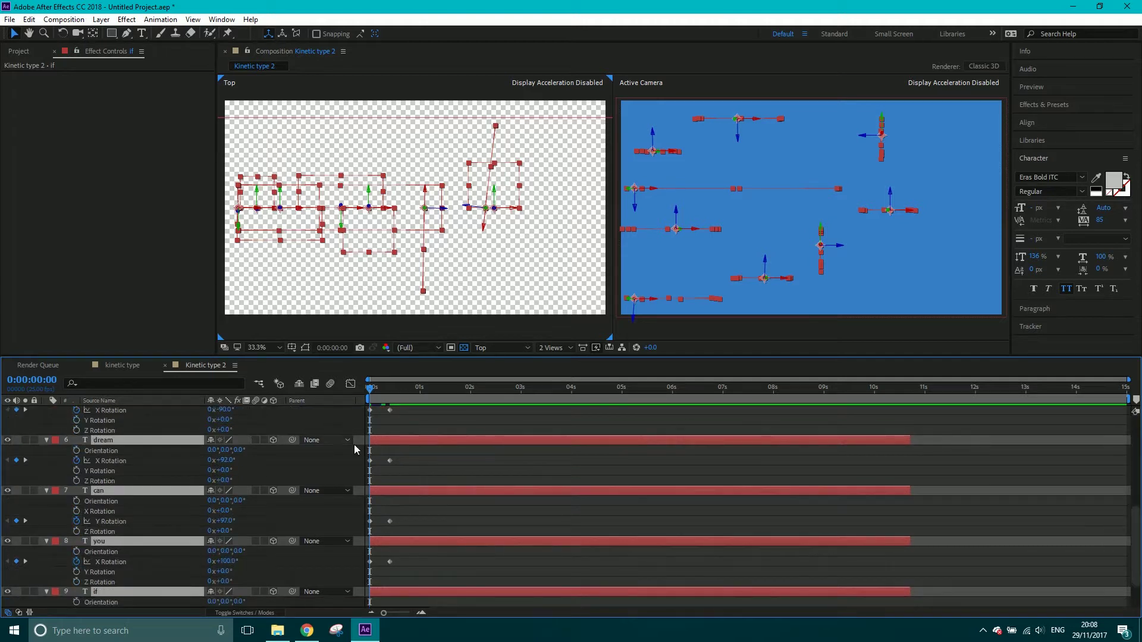
# - Select all rotation keyframes of the nine word layers and display them in the Graph Editor
pyautogui.scroll(-2, 429, 539)
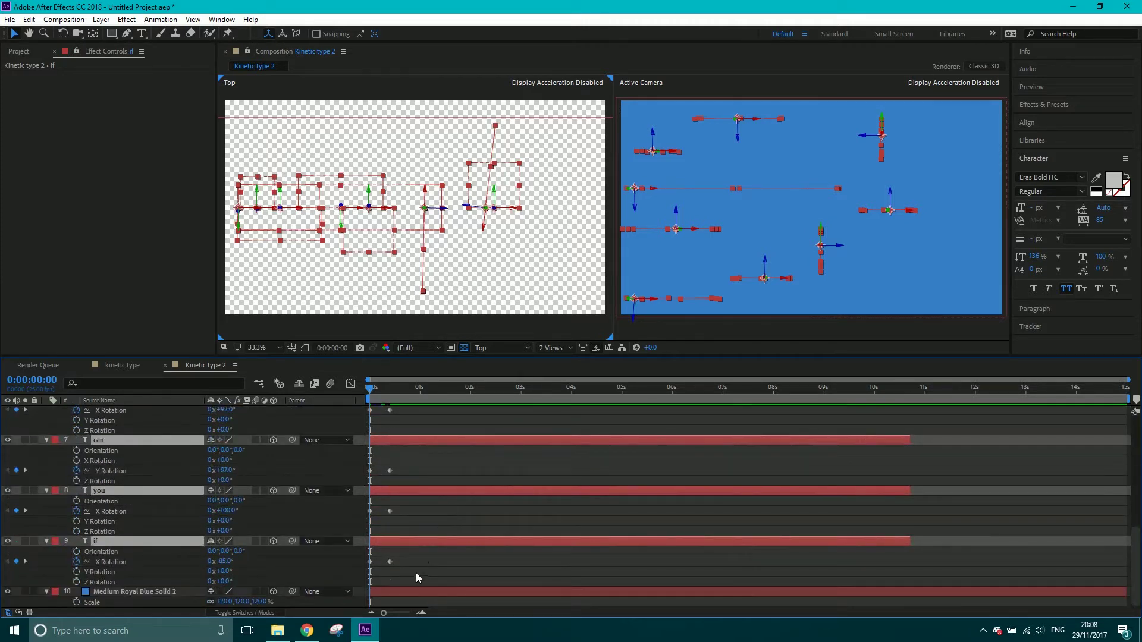
pyautogui.moveTo(416, 573); pyautogui.dragTo(365, 334)
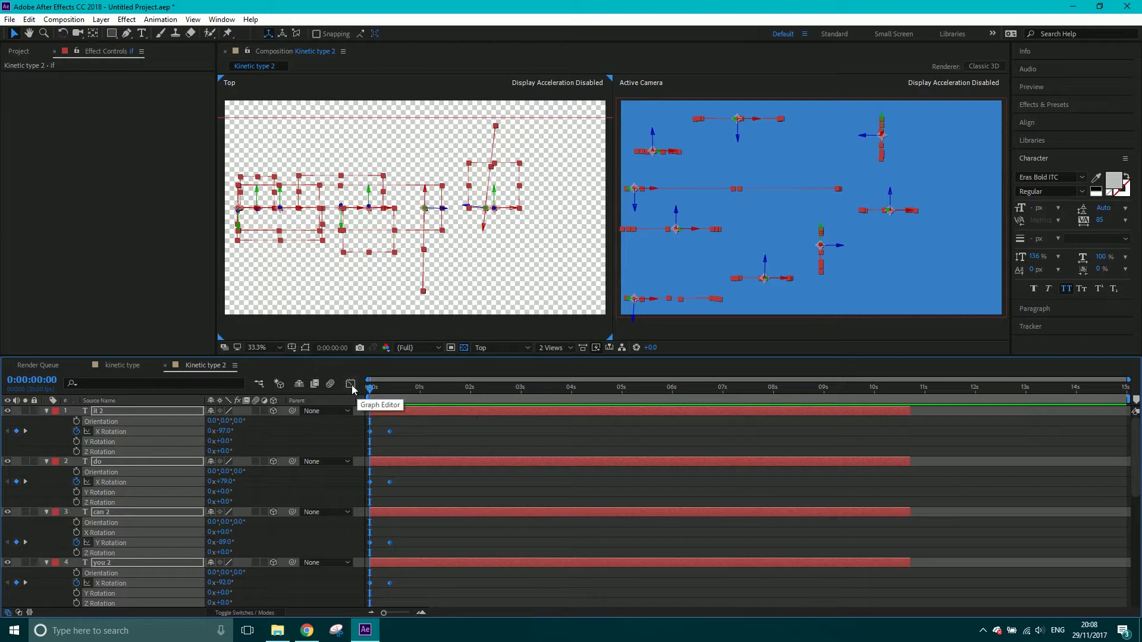
pyautogui.click(410, 424)
pyautogui.click(394, 412)
pyautogui.scroll(-5, 414, 500)
pyautogui.scroll(-5, 413, 515)
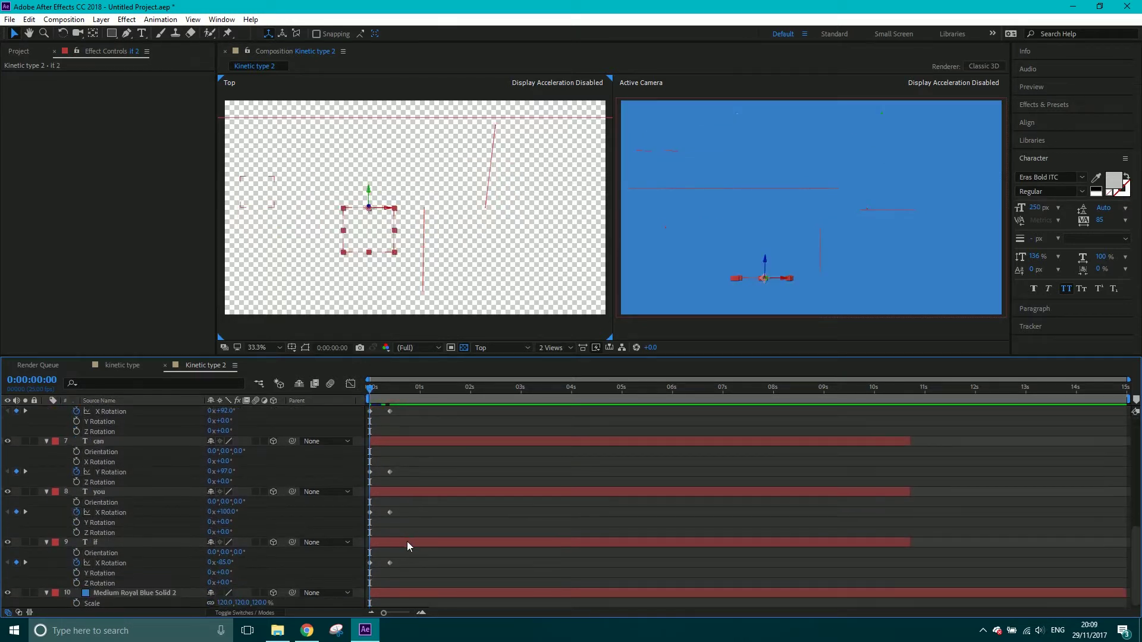
pyautogui.keyDown('shift'); pyautogui.click(408, 541); pyautogui.keyUp('shift')
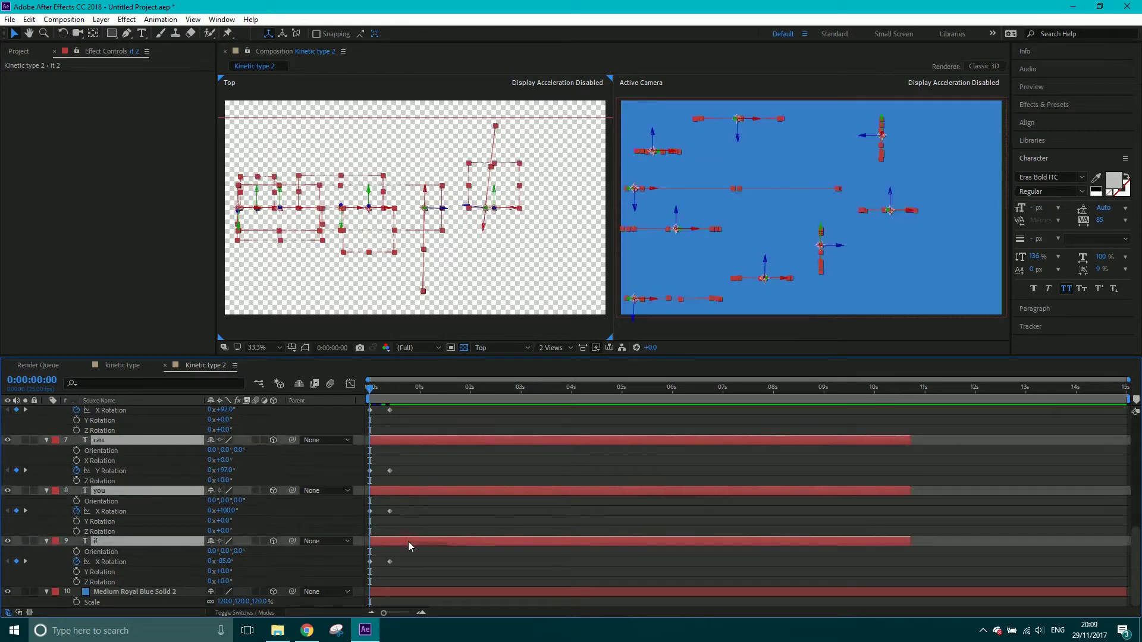
pyautogui.press('u')
pyautogui.press('r')
pyautogui.moveTo(403, 425); pyautogui.dragTo(366, 575)
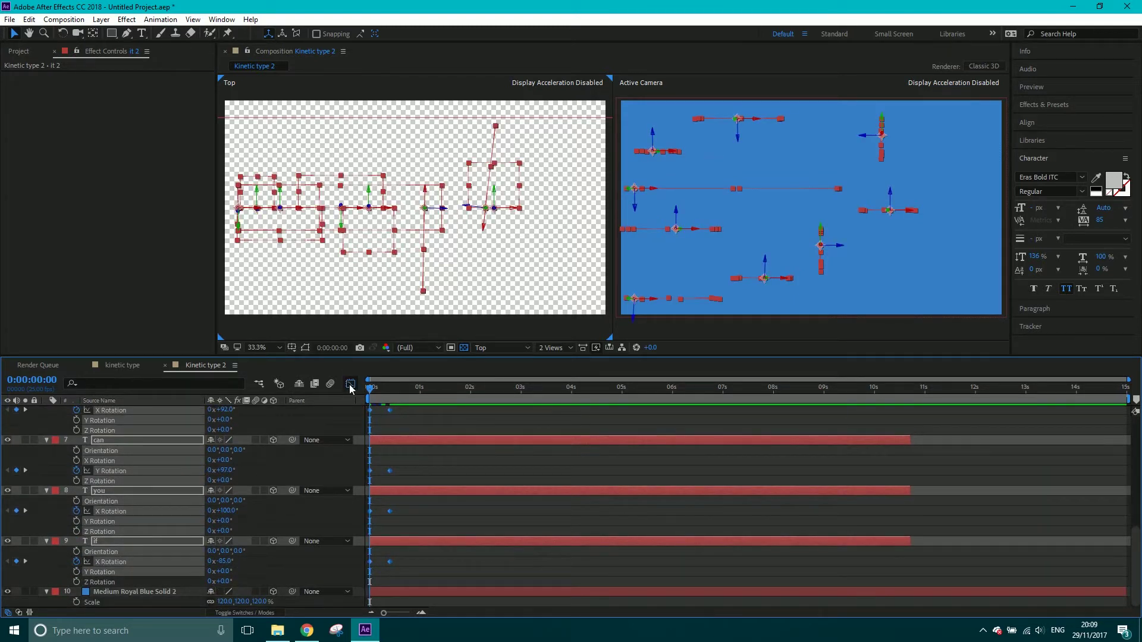
pyautogui.click(351, 384)
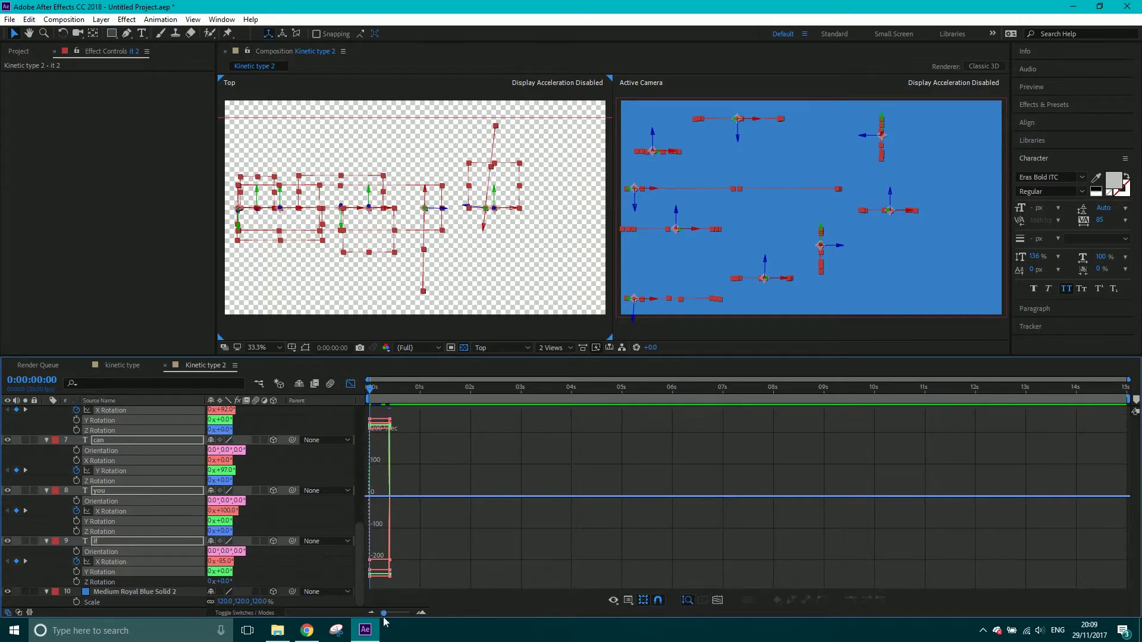
# - Apply Easy Ease to the words' rotation keyframes at frame 10 and lengthen their incoming influence back to about frame 6
pyautogui.moveTo(384, 615); pyautogui.dragTo(402, 615)
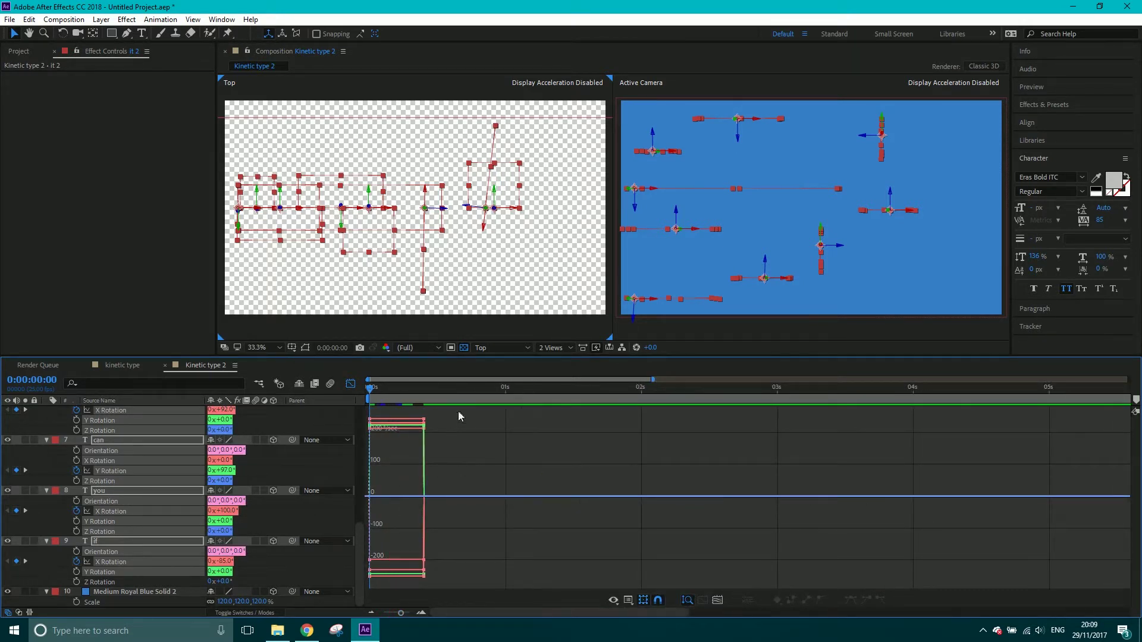
pyautogui.moveTo(411, 471); pyautogui.dragTo(412, 588)
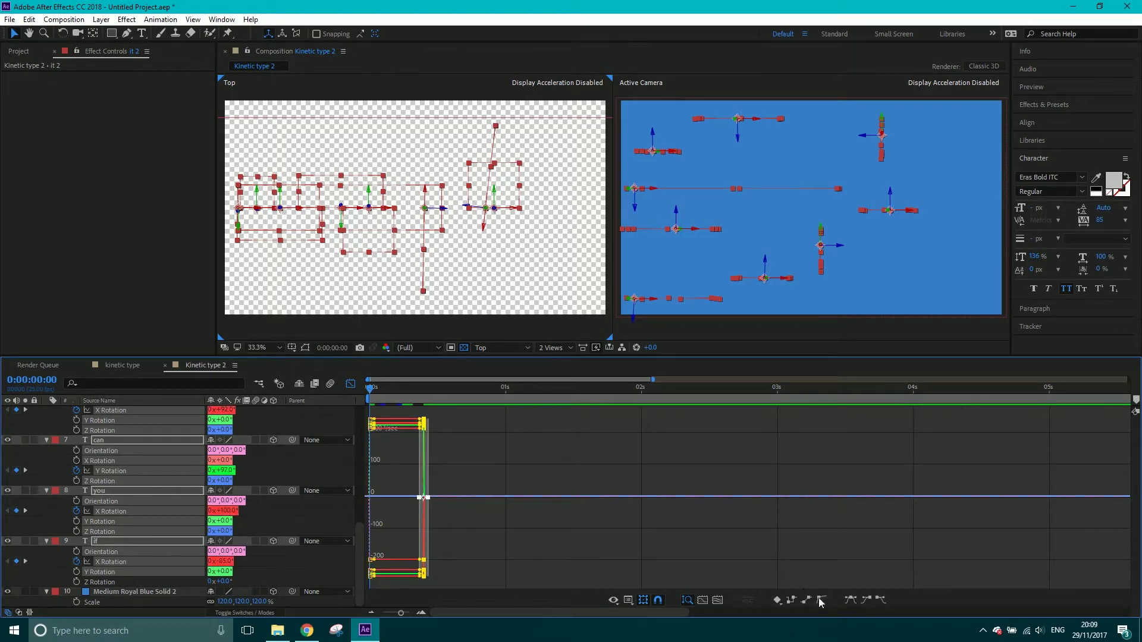
pyautogui.click(851, 600)
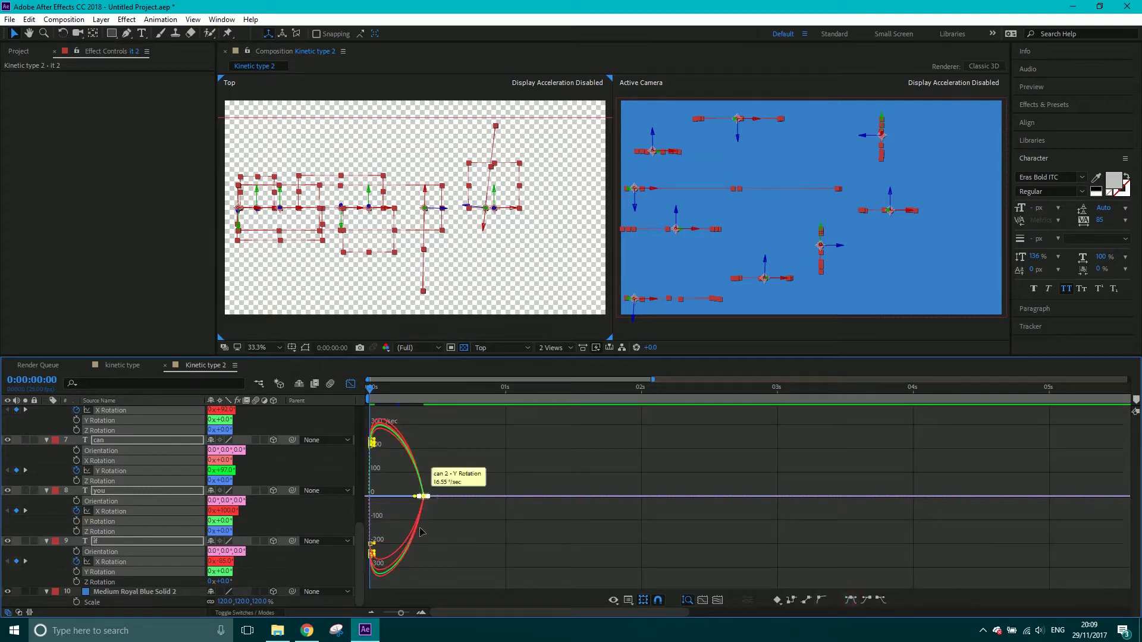
pyautogui.moveTo(402, 613); pyautogui.dragTo(417, 612)
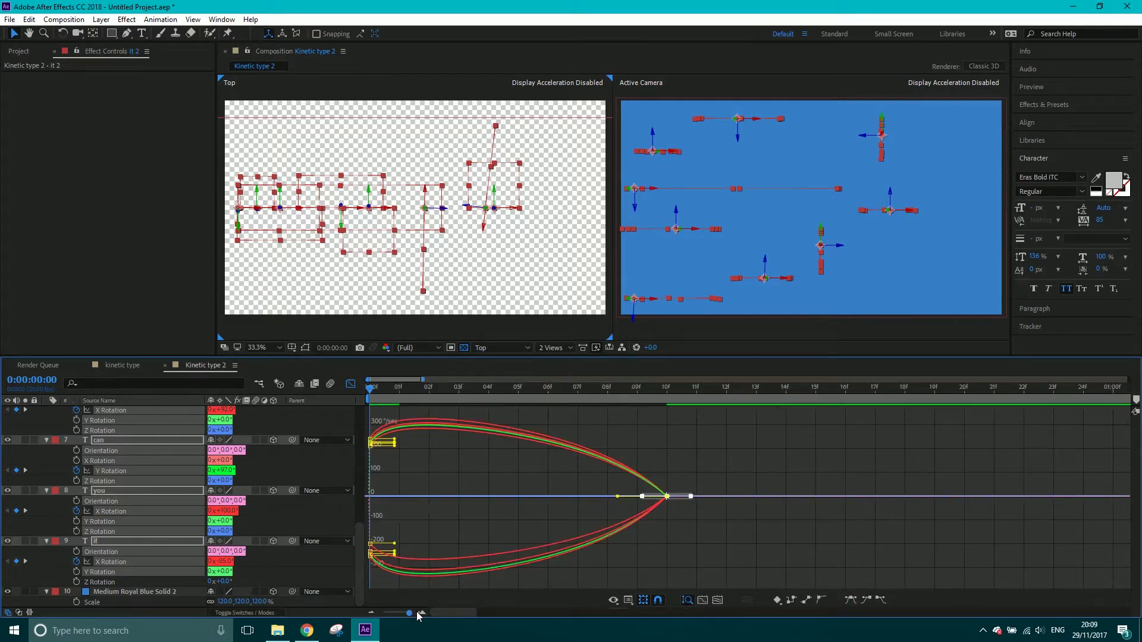
pyautogui.rightClick(552, 485)
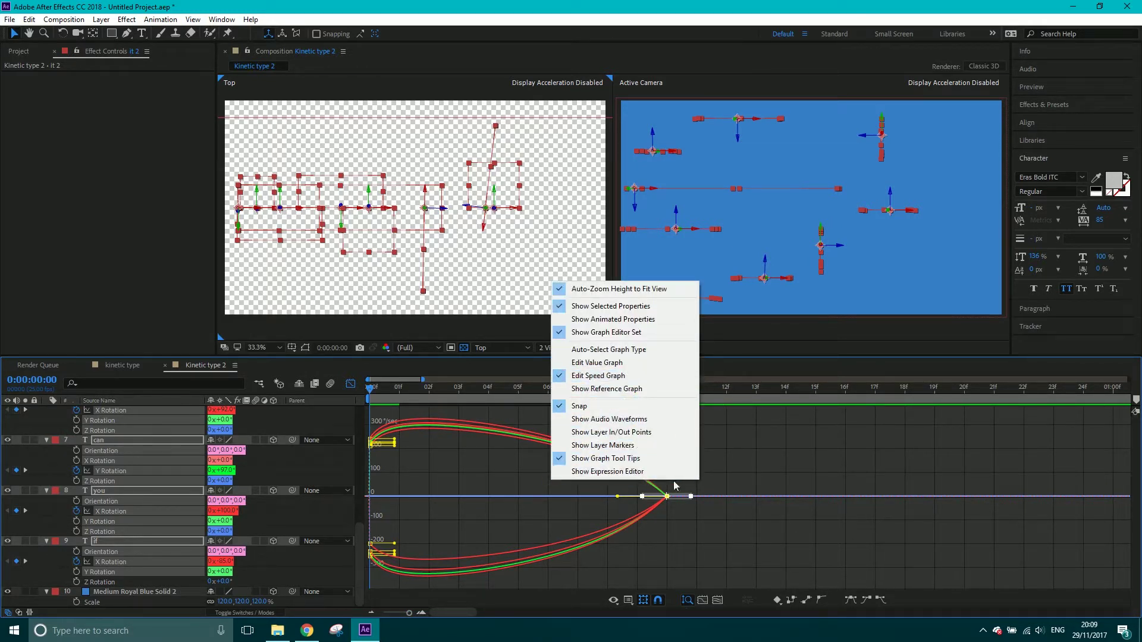
pyautogui.click(616, 496)
pyautogui.moveTo(616, 496); pyautogui.dragTo(556, 502)
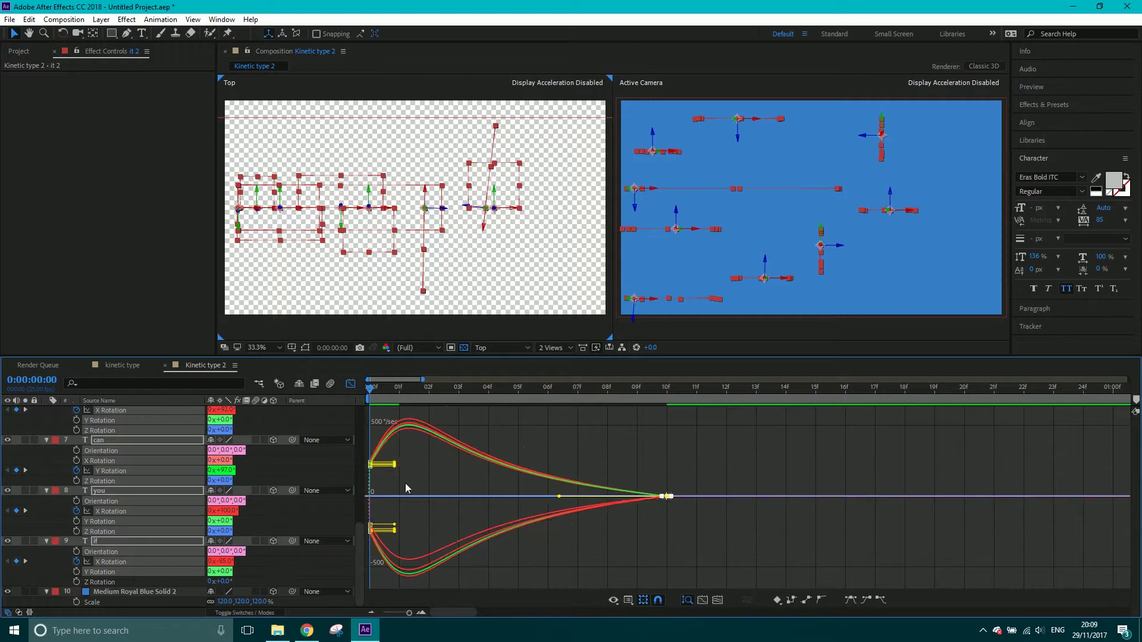
# - Preview the eased word rotation up to frame 5, leave the Graph Editor and widen the visible time range
pyautogui.press('space')
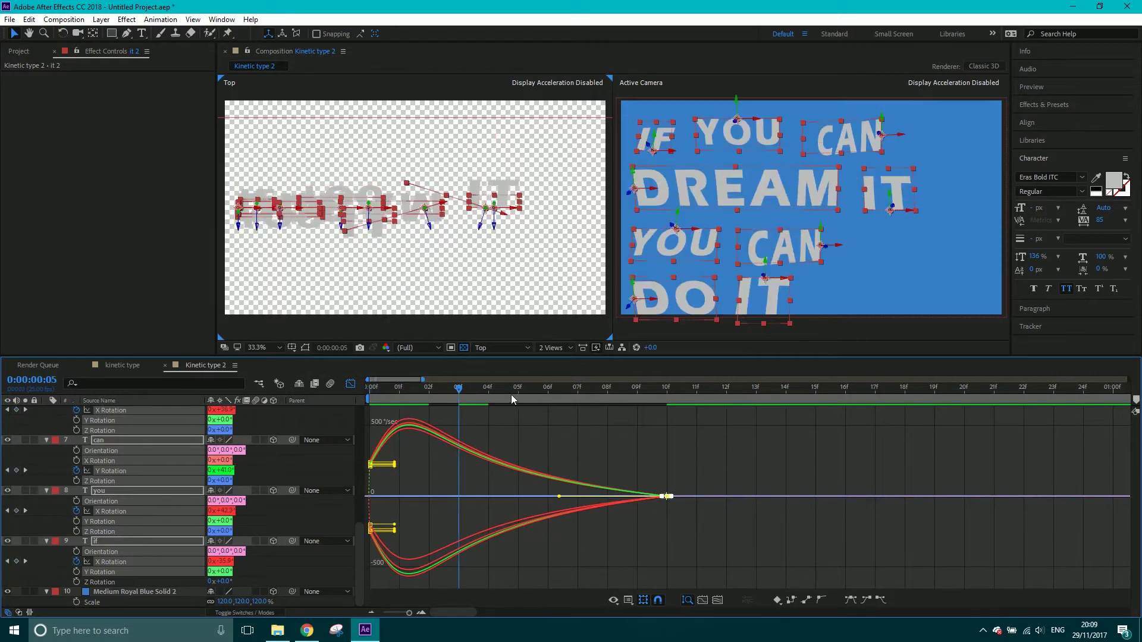
pyautogui.click(355, 384)
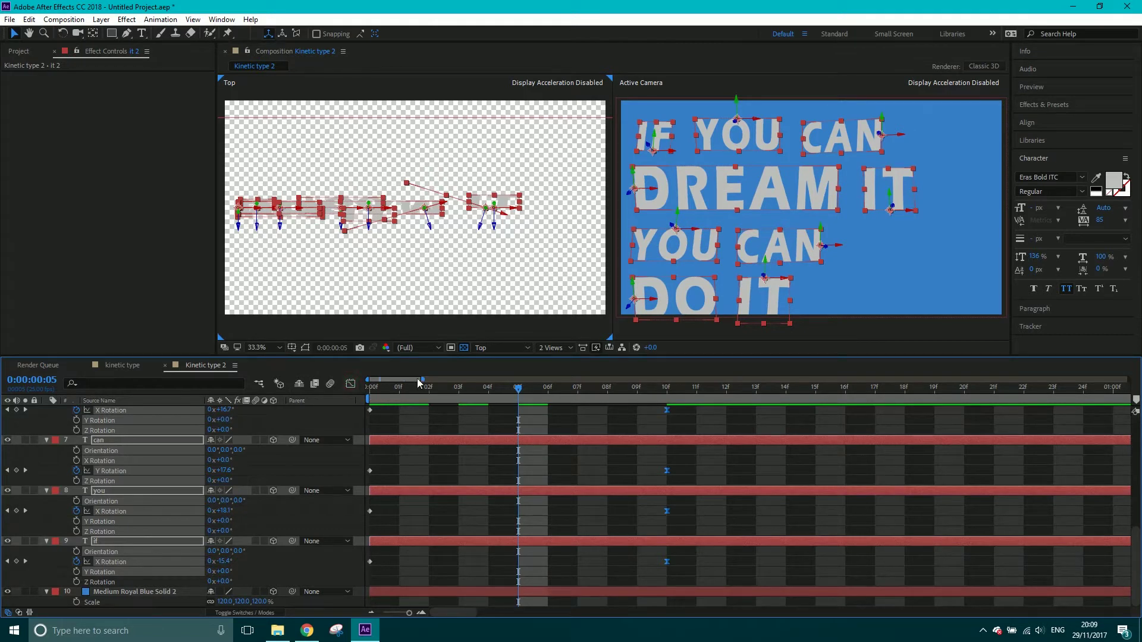
pyautogui.moveTo(423, 379); pyautogui.dragTo(996, 380)
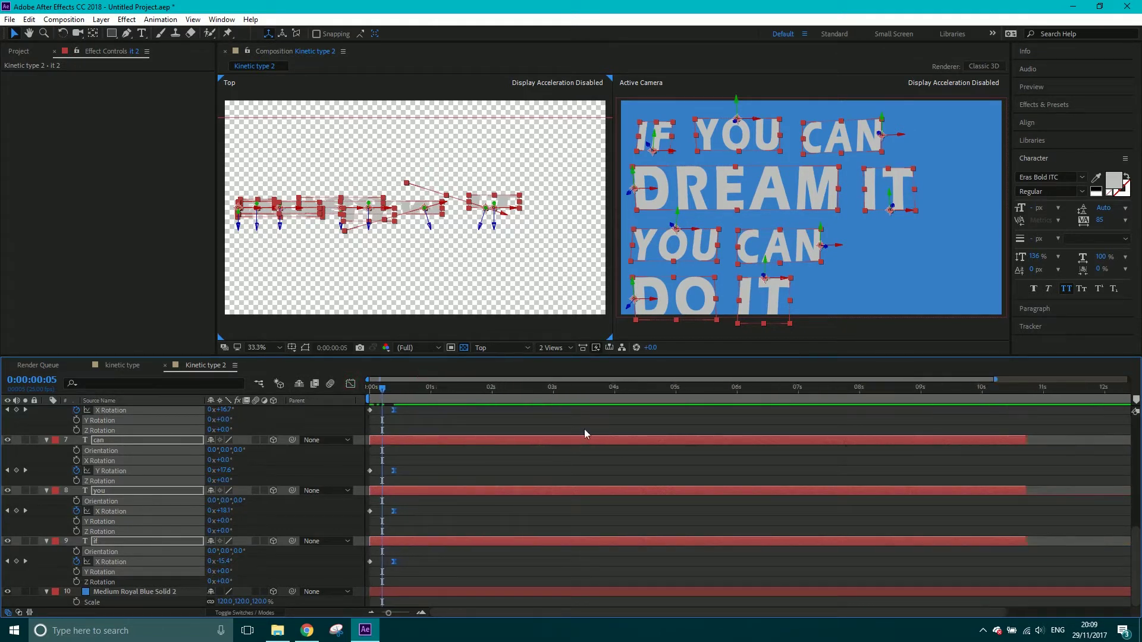
# - Trim the ends of the nine word layers to their last rotation keyframe at frame 10, collapse their properties and deselect them
pyautogui.press('u')
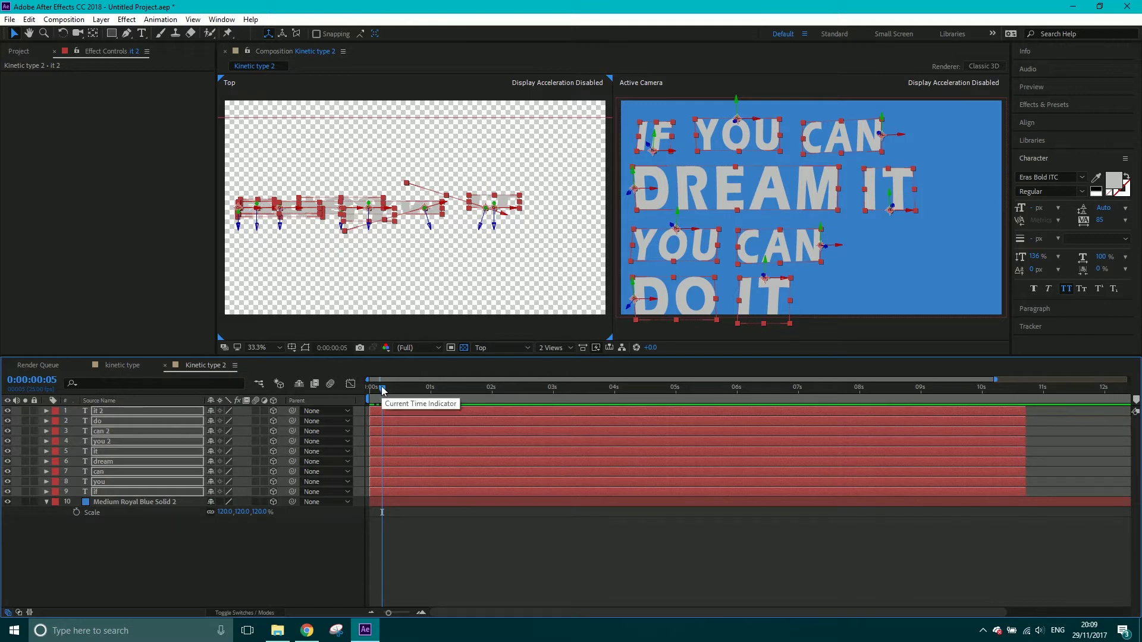
pyautogui.press('u')
pyautogui.moveTo(387, 392); pyautogui.dragTo(397, 420)
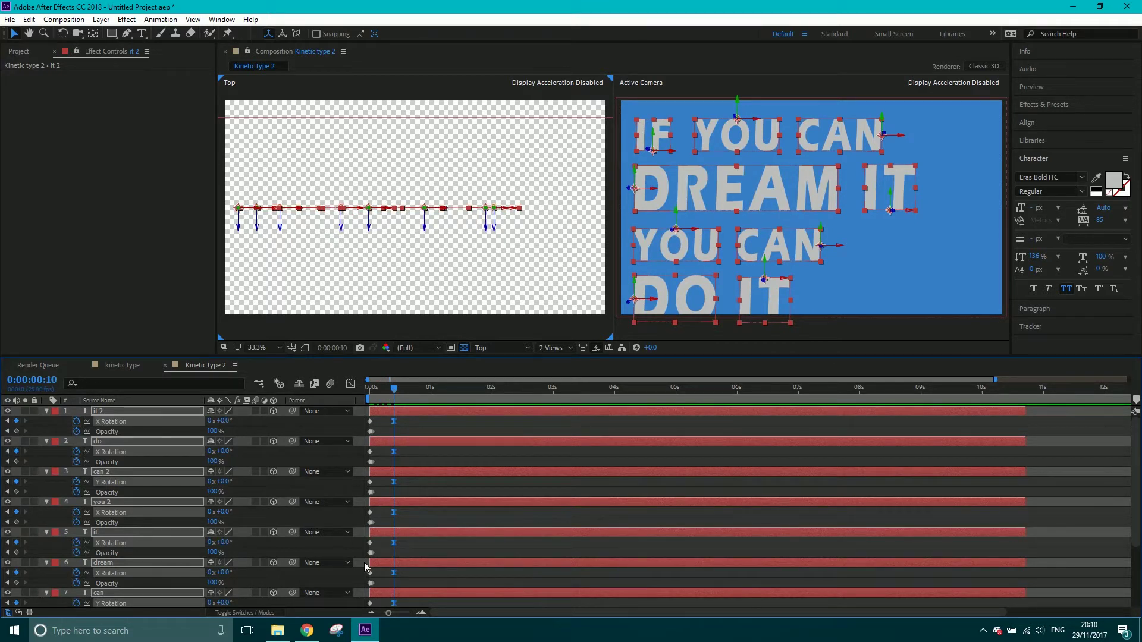
pyautogui.hotkey('alt', ']')
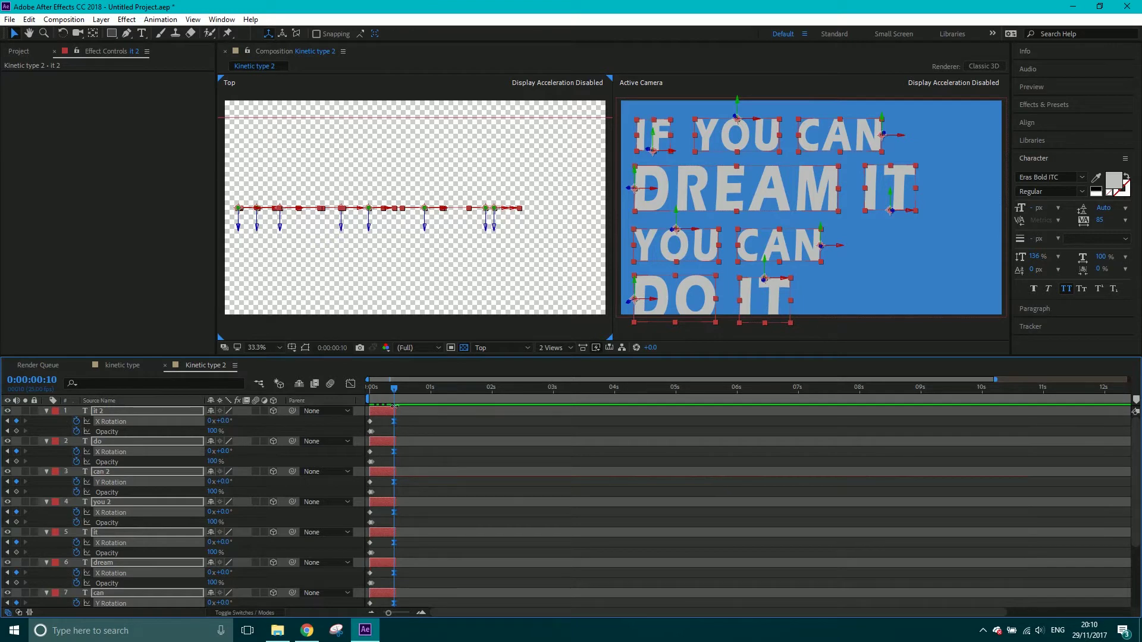
pyautogui.press('u')
pyautogui.click(164, 556)
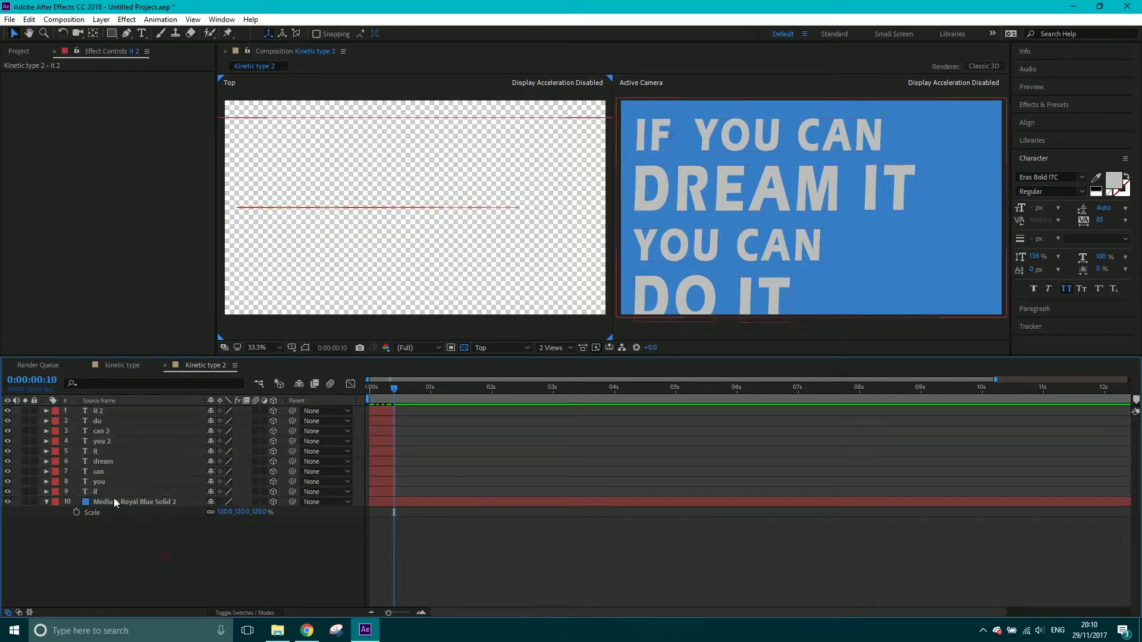
# - Sequence the nine word layers one after another, from "if" through "it 2", with no overlap
pyautogui.click(101, 491)
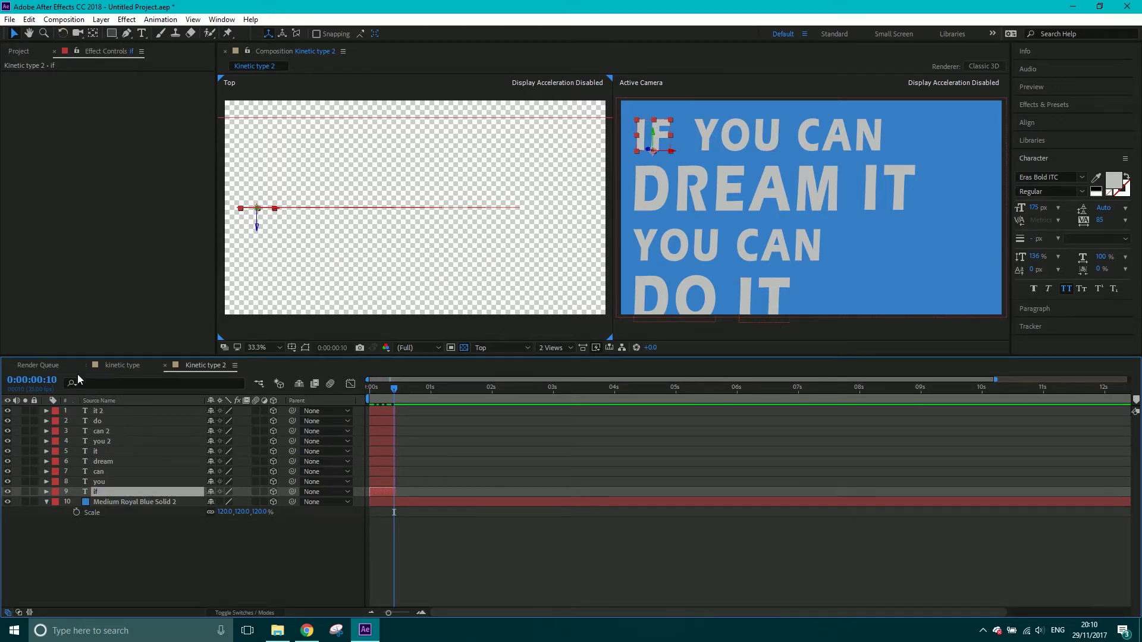
pyautogui.keyDown('shift'); pyautogui.click(108, 409); pyautogui.keyUp('shift')
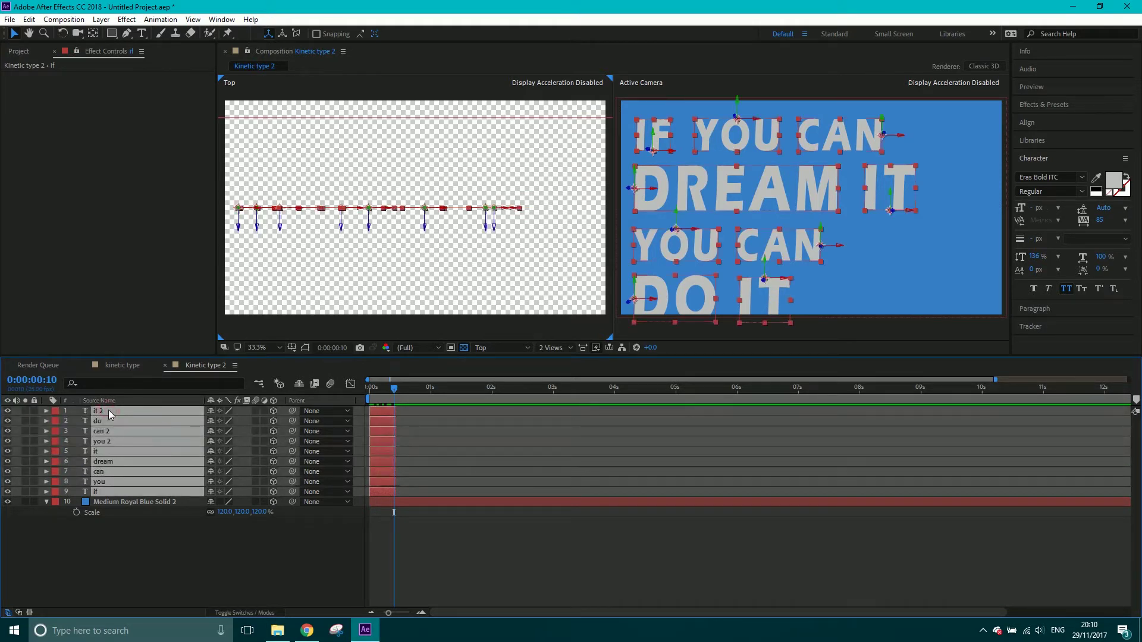
pyautogui.rightClick(108, 409)
pyautogui.moveTo(158, 306)
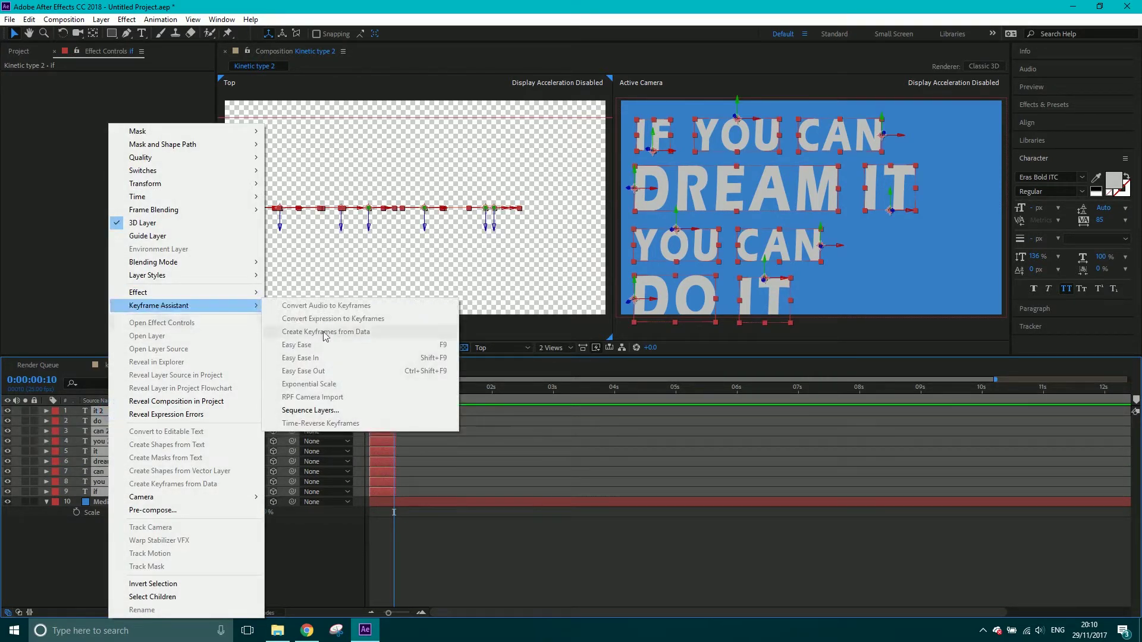
pyautogui.click(332, 409)
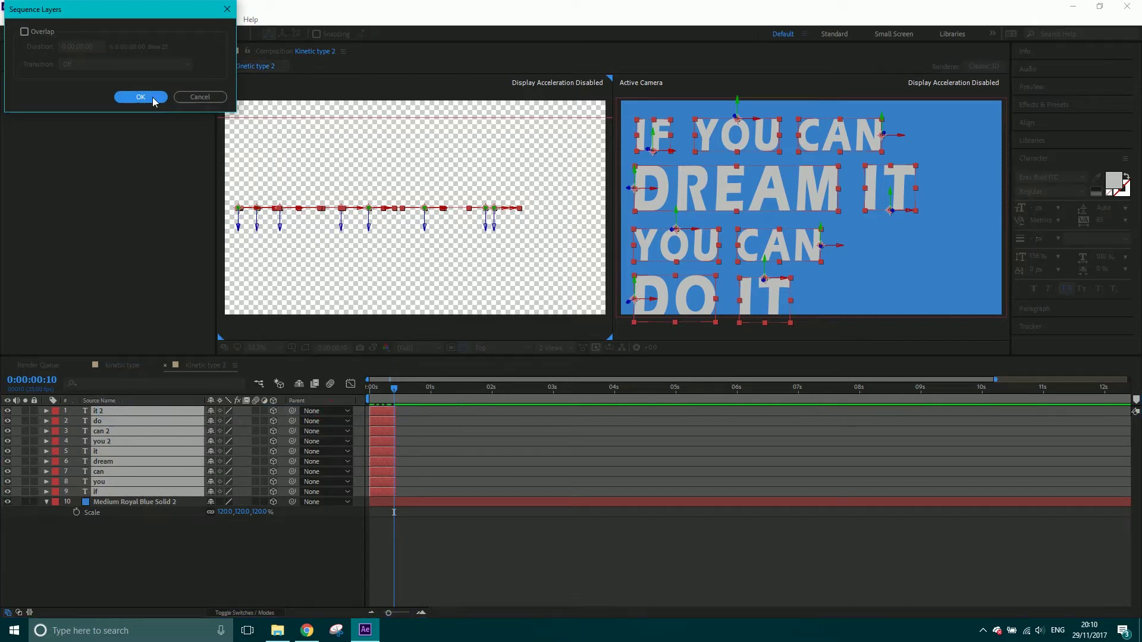
pyautogui.click(153, 99)
# - Extend the ends of the nine sequenced word layers so "if" lasts until nearly 12 s, preview them up to 0:00:04:14 and deselect them
pyautogui.moveTo(423, 482); pyautogui.dragTo(1122, 447)
pyautogui.moveTo(996, 379); pyautogui.dragTo(1073, 379)
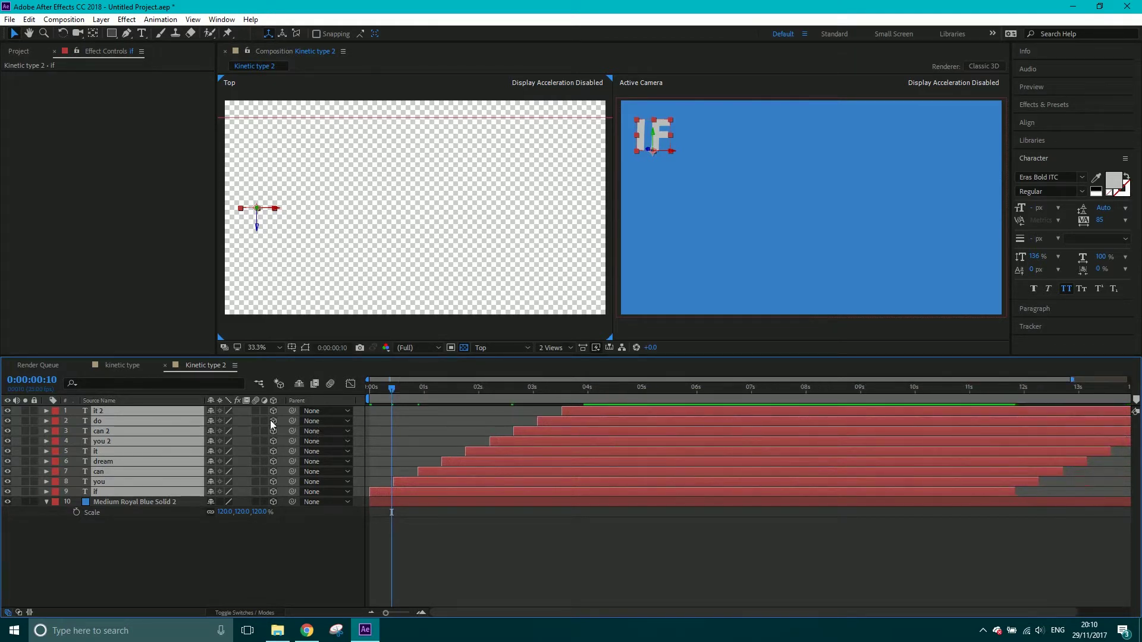
pyautogui.moveTo(395, 388); pyautogui.dragTo(620, 389)
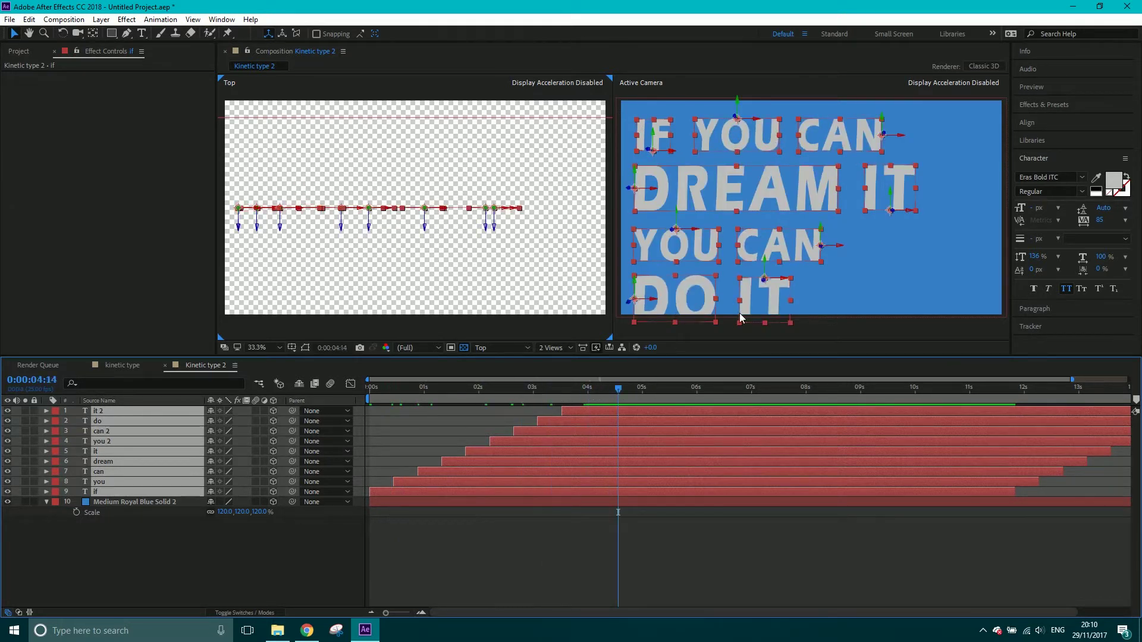
pyautogui.click(164, 537)
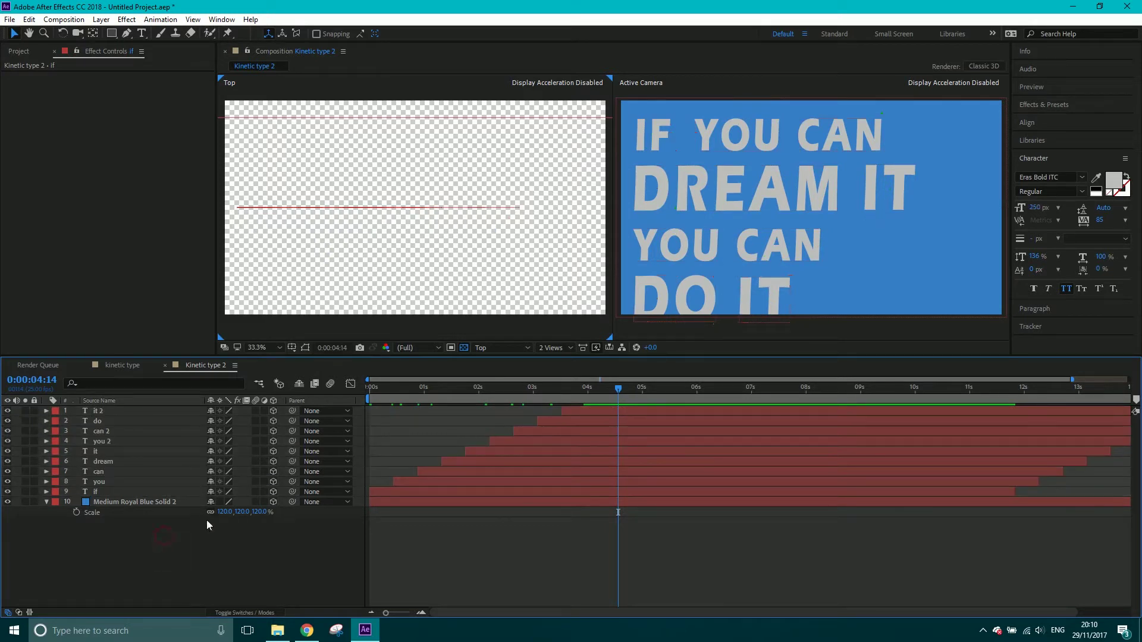
# - Add a two-node camera with the 50mm preset to the composition
pyautogui.rightClick(171, 549)
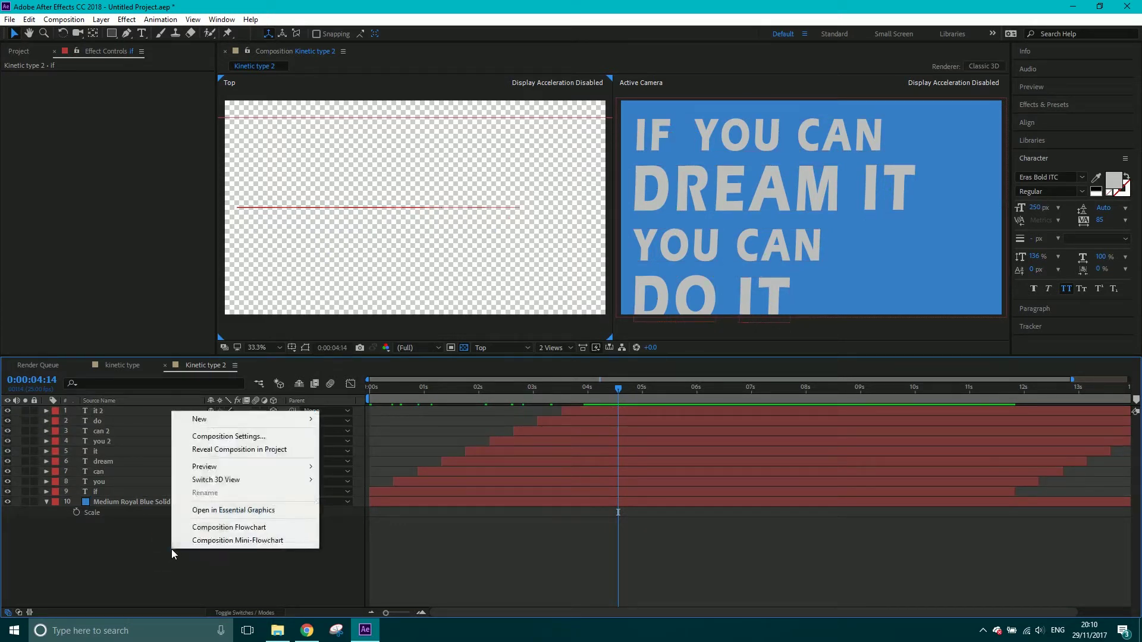
pyautogui.moveTo(250, 419)
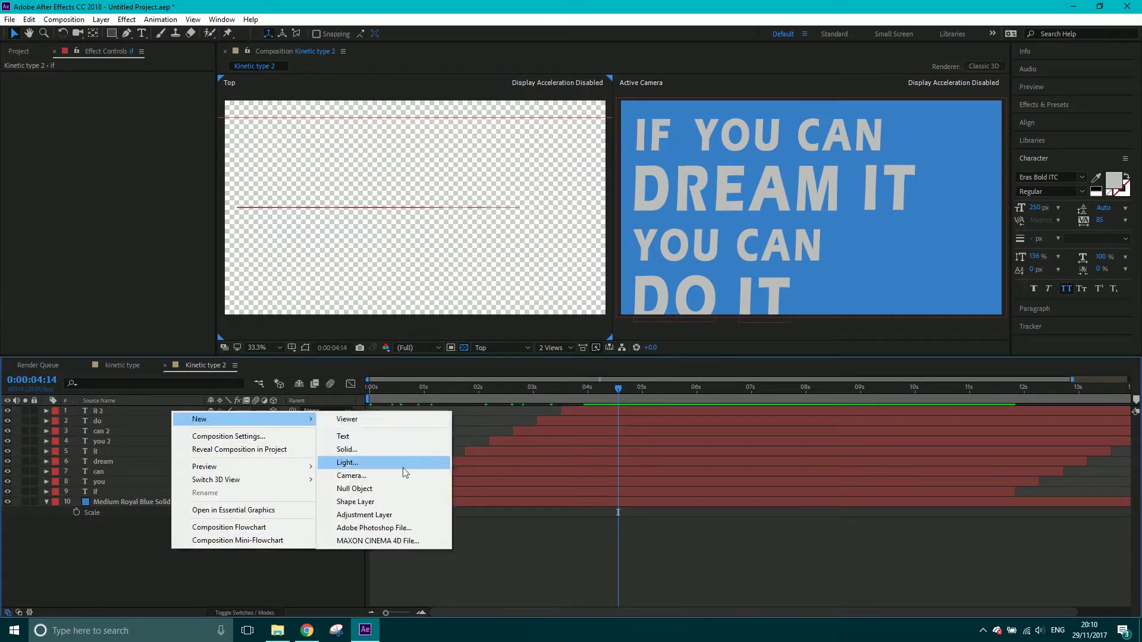
pyautogui.click(234, 594)
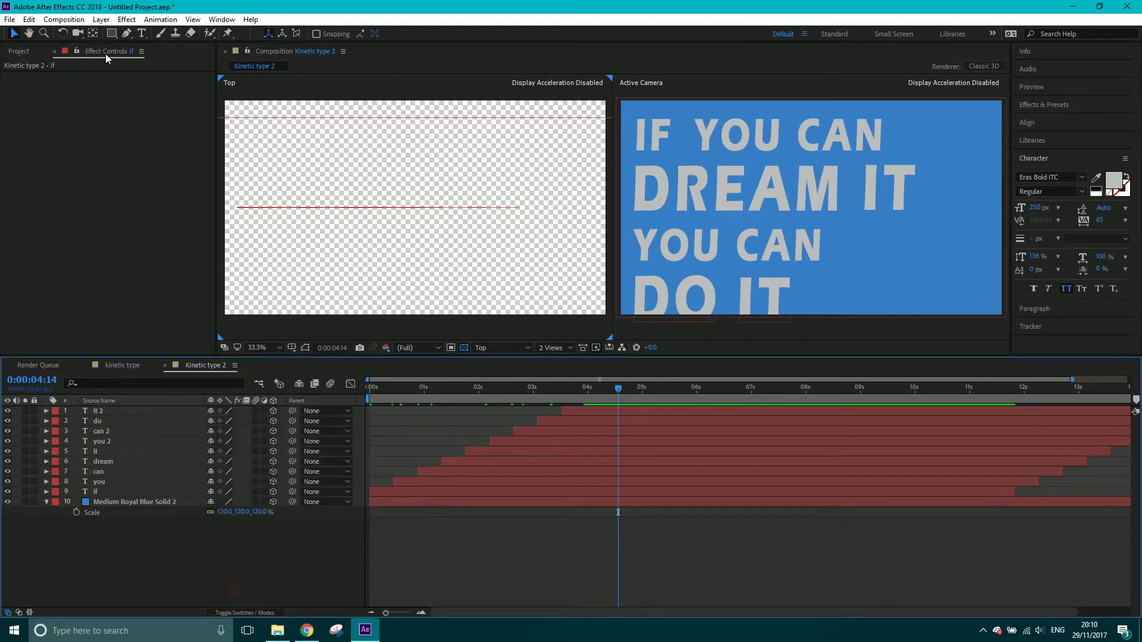
pyautogui.click(102, 20)
pyautogui.moveTo(101, 20)
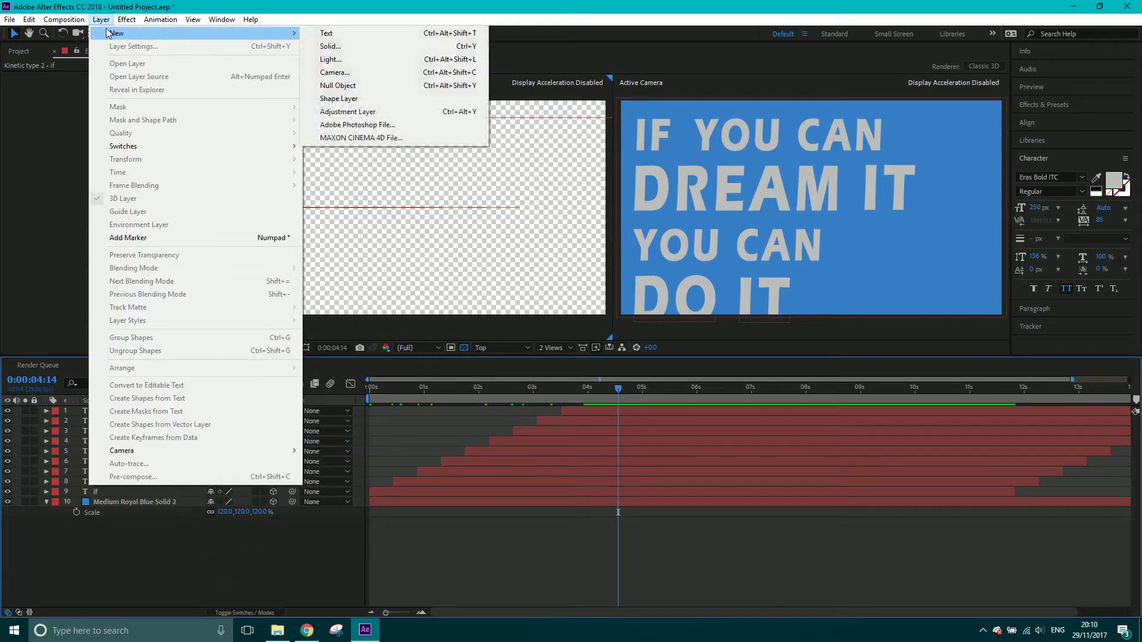
pyautogui.click(345, 72)
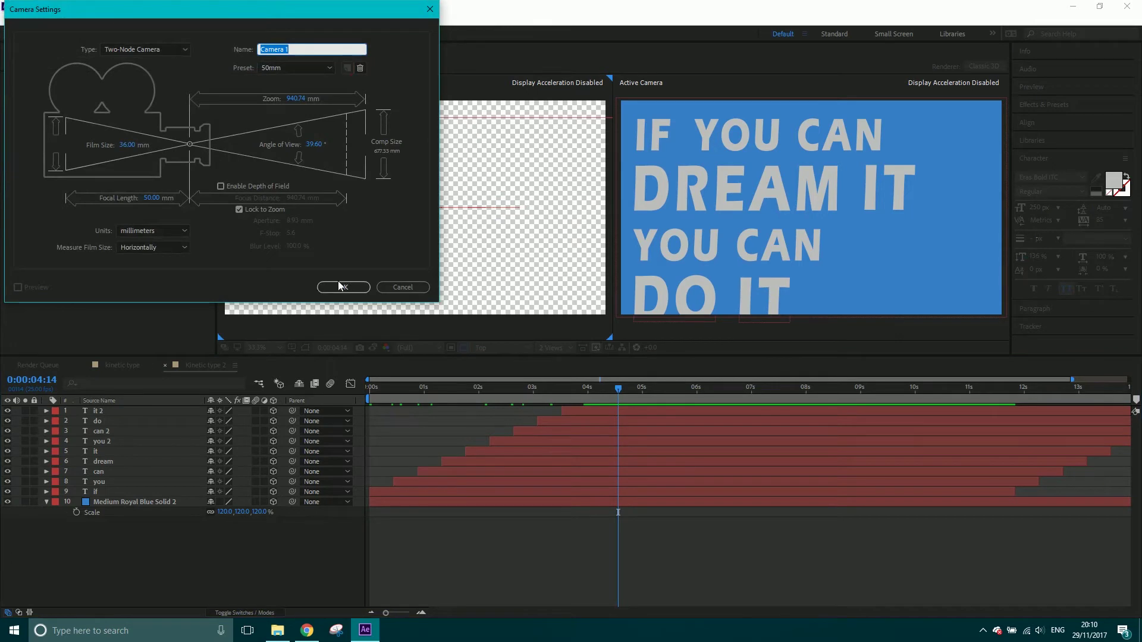
pyautogui.click(342, 287)
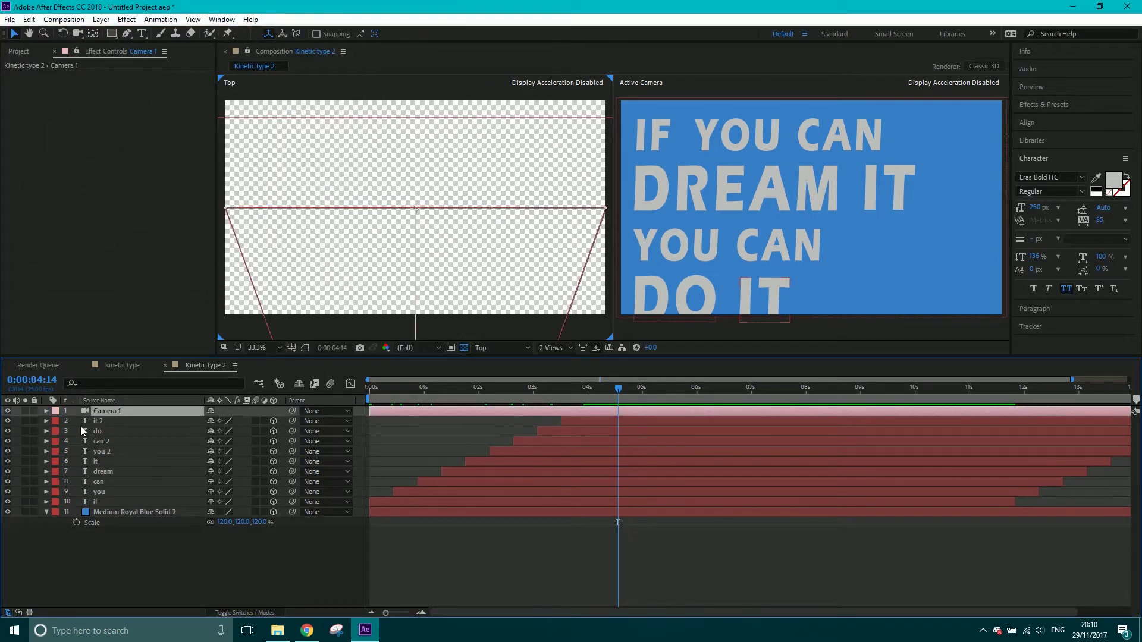
# - Set keyframes for the camera's Point of Interest and Position at frame 0
pyautogui.press('p')
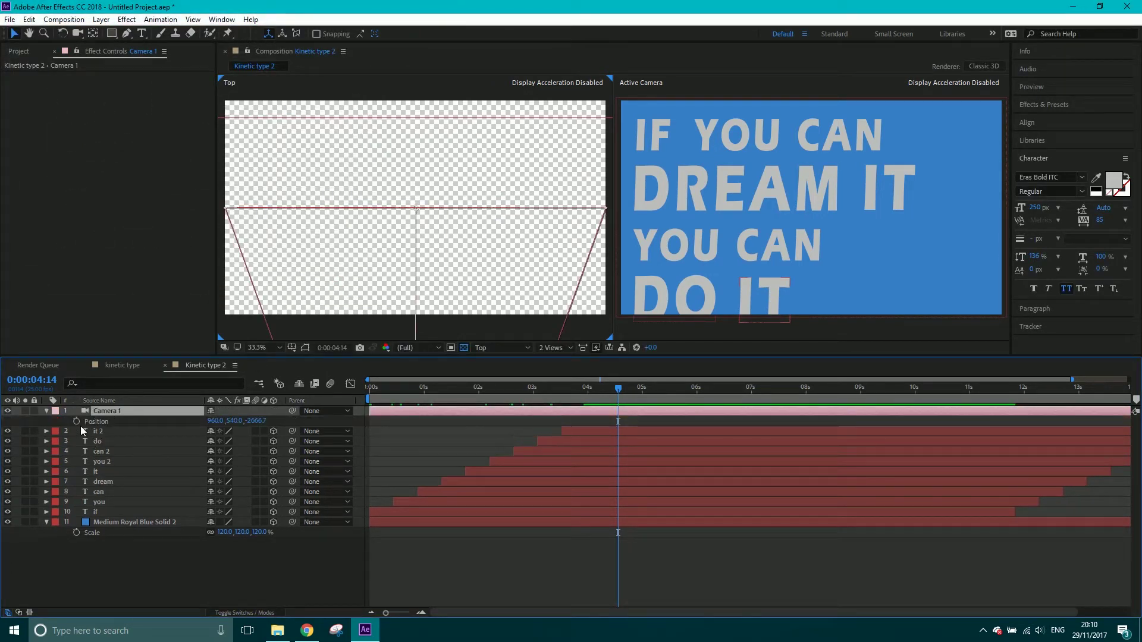
pyautogui.click(46, 411)
pyautogui.click(47, 411)
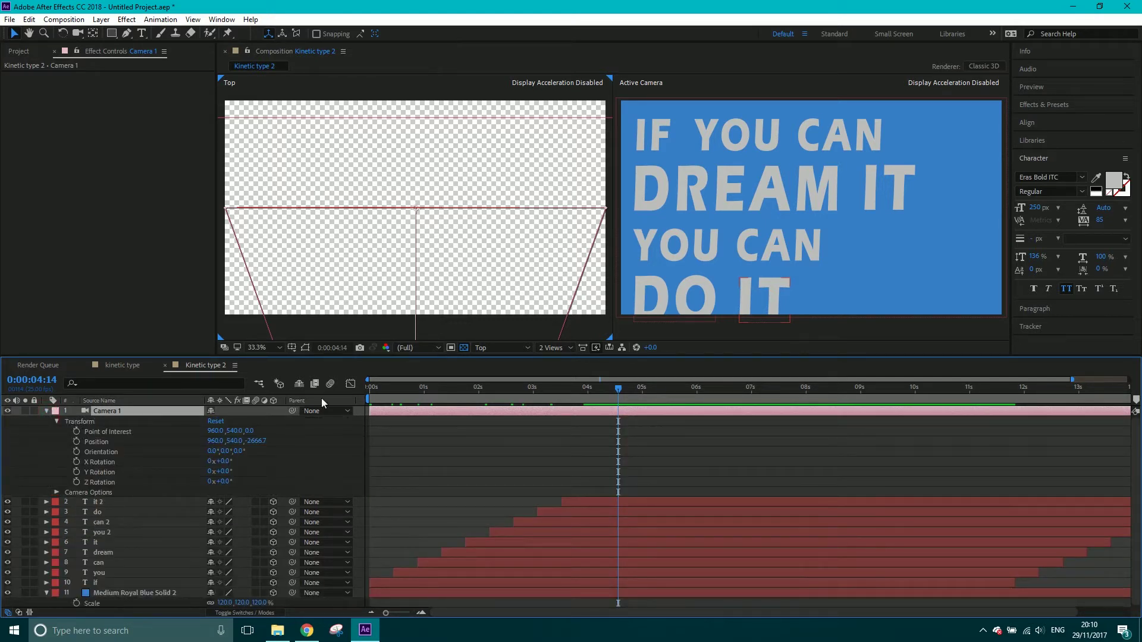
pyautogui.moveTo(380, 388); pyautogui.dragTo(366, 386)
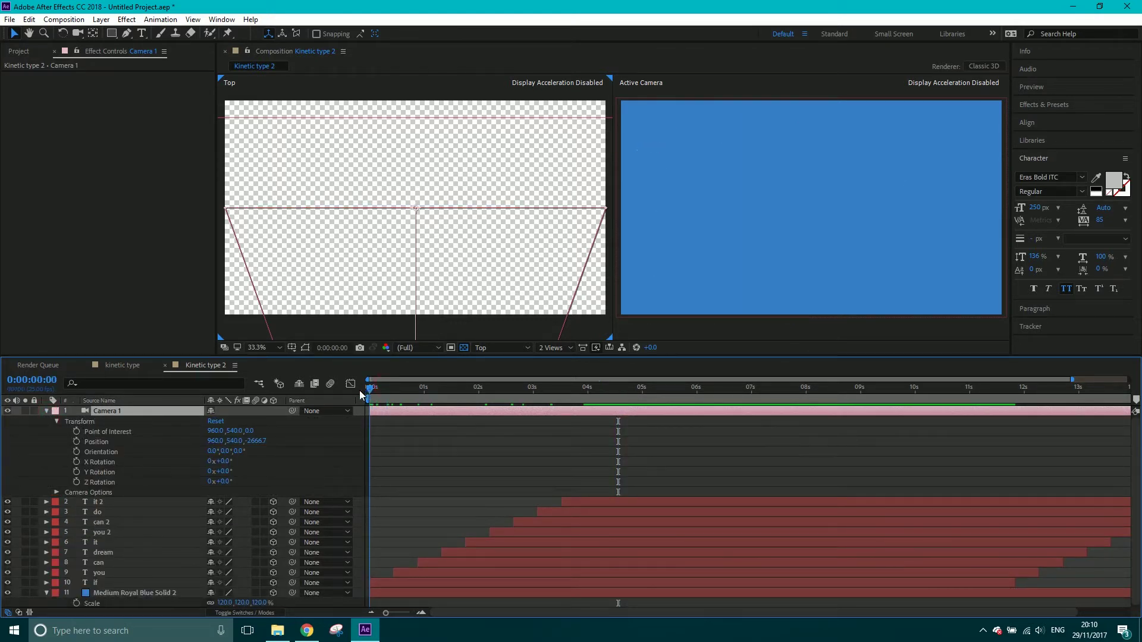
pyautogui.click(76, 432)
pyautogui.click(76, 442)
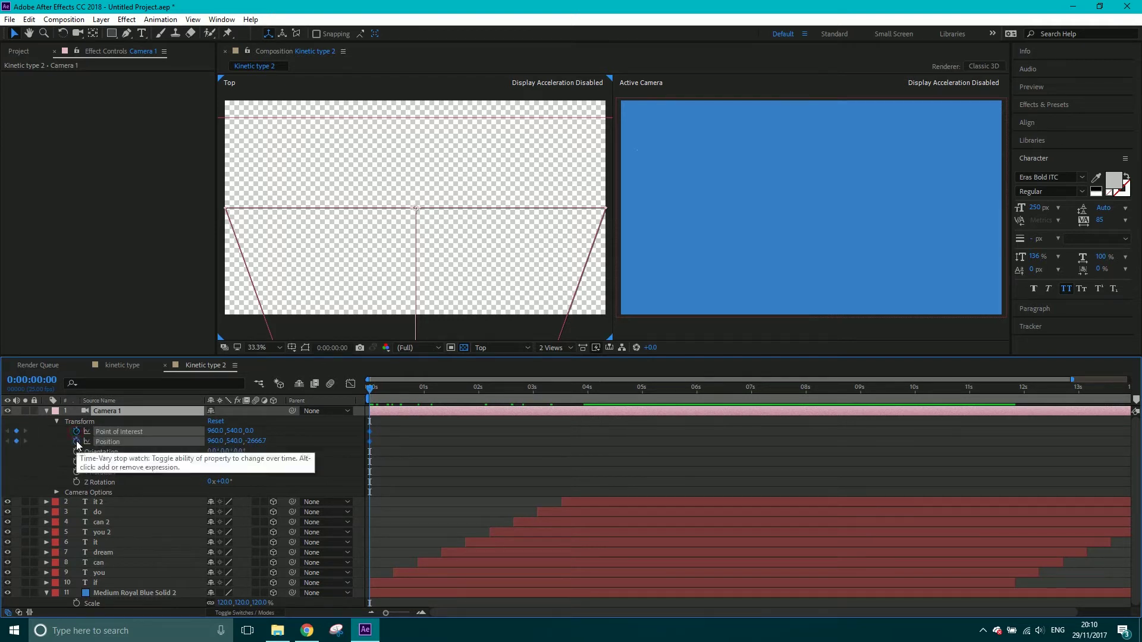
# - At 3 seconds, move the camera back and down to position 996, 612, -2966.7, with its point of interest at 996, 612, -300
pyautogui.scroll(-1, 441, 280)
pyautogui.scroll(-1, 448, 277)
pyautogui.moveTo(475, 298); pyautogui.dragTo(473, 266)
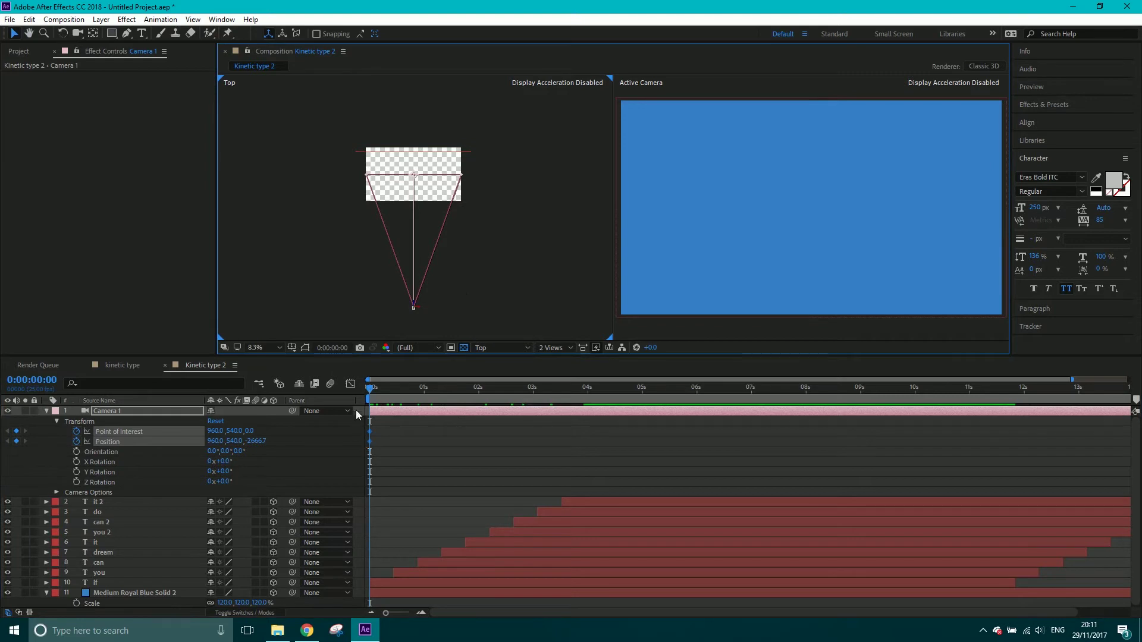
pyautogui.moveTo(370, 394); pyautogui.dragTo(535, 399)
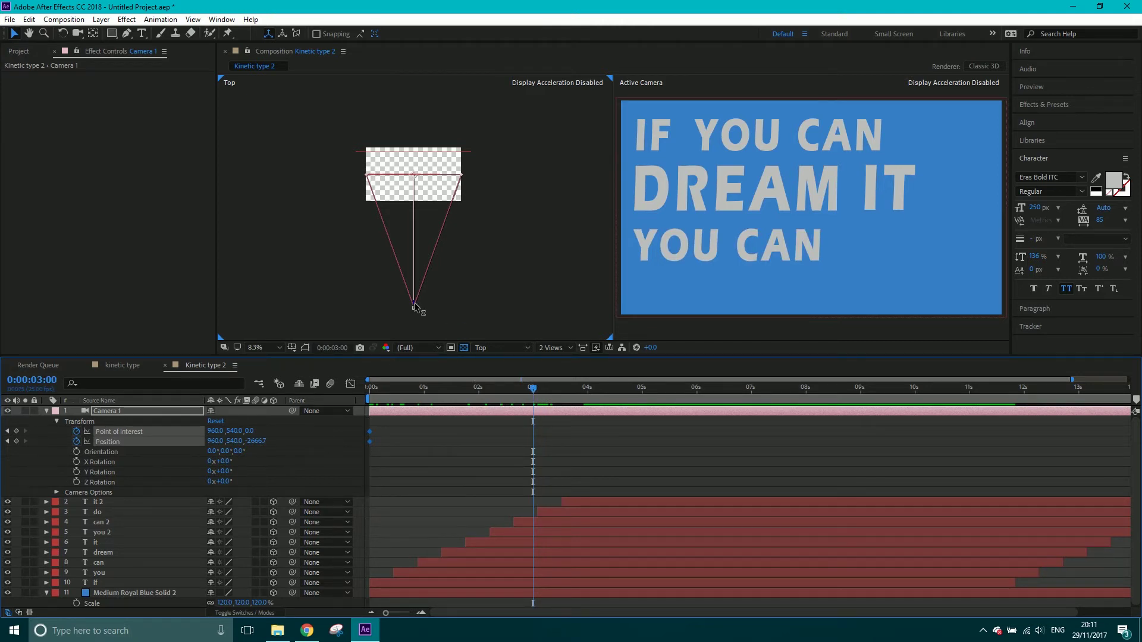
pyautogui.moveTo(415, 307); pyautogui.dragTo(422, 325)
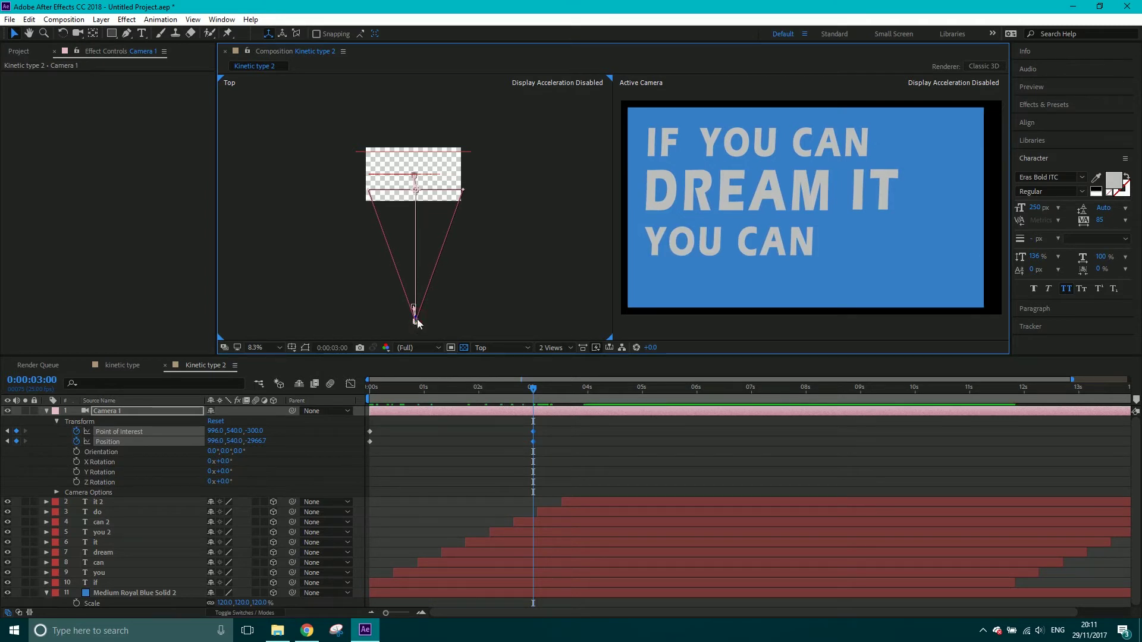
pyautogui.moveTo(416, 322); pyautogui.dragTo(416, 326)
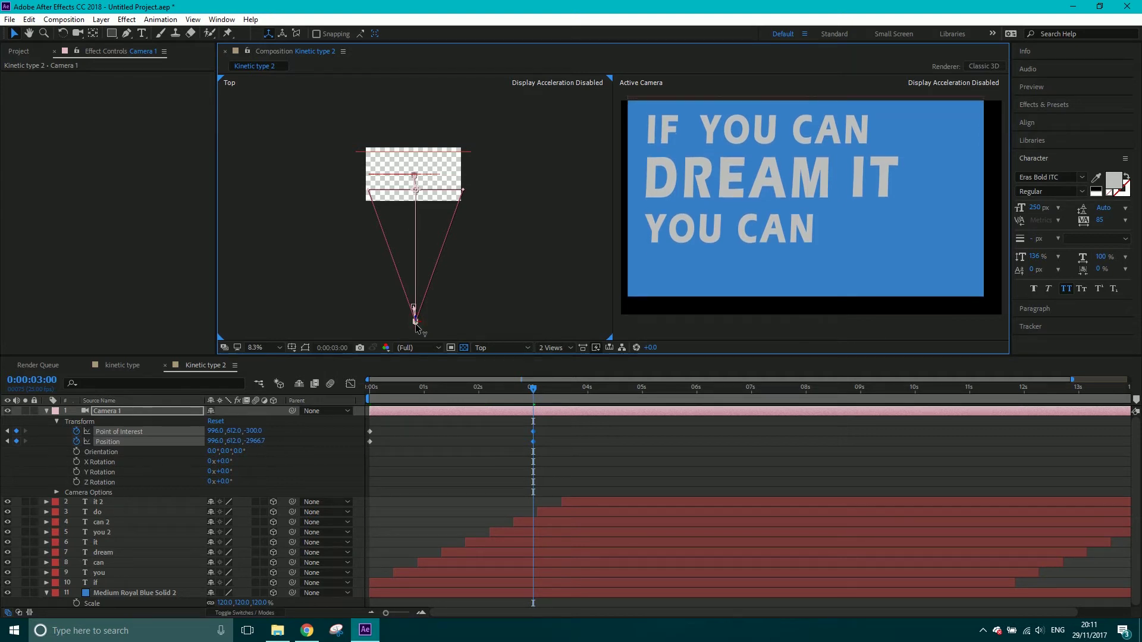
# - Scale the blue background solid to 146% so it fills the camera view, check it along the camera move and collapse the properties
pyautogui.moveTo(533, 388); pyautogui.dragTo(586, 390)
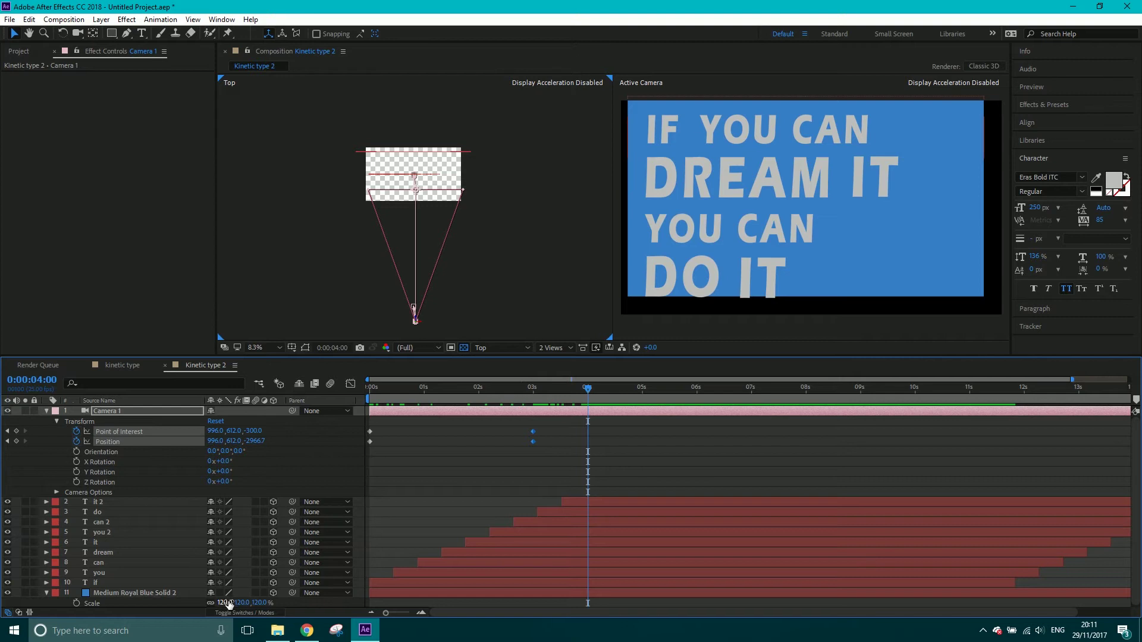
pyautogui.moveTo(228, 605); pyautogui.dragTo(244, 602)
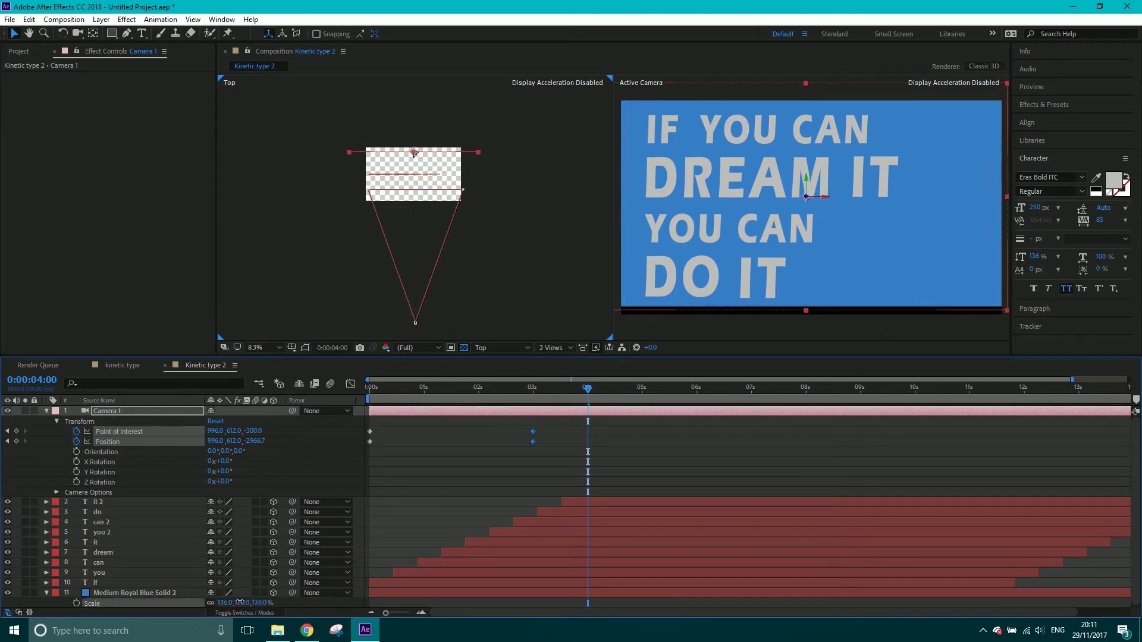
pyautogui.moveTo(588, 389); pyautogui.dragTo(454, 412)
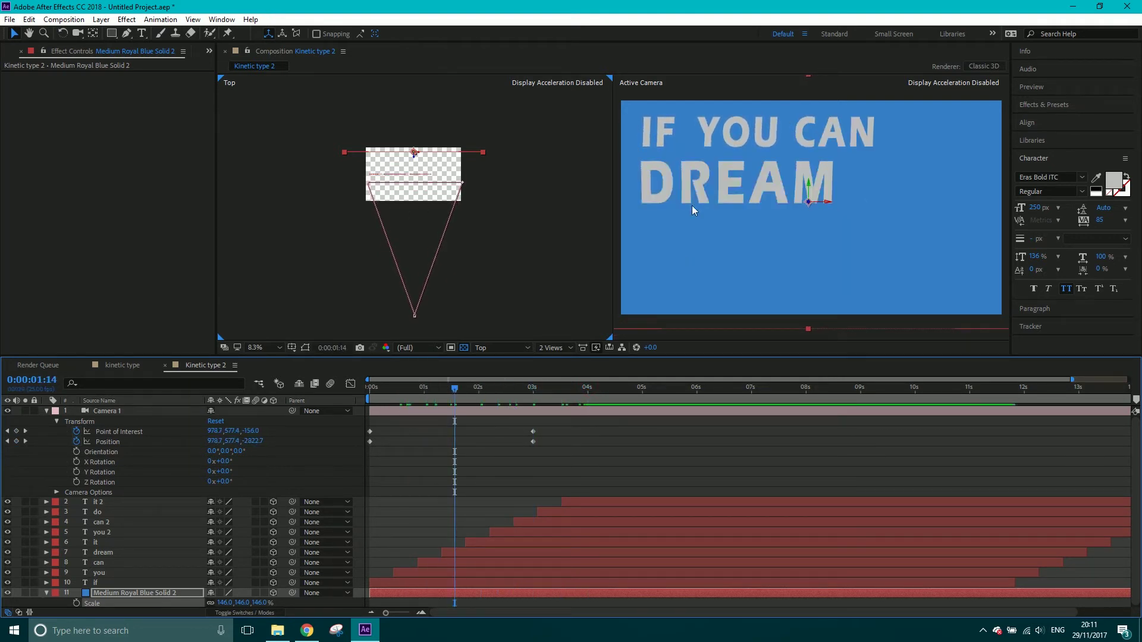
pyautogui.moveTo(455, 392); pyautogui.dragTo(526, 398)
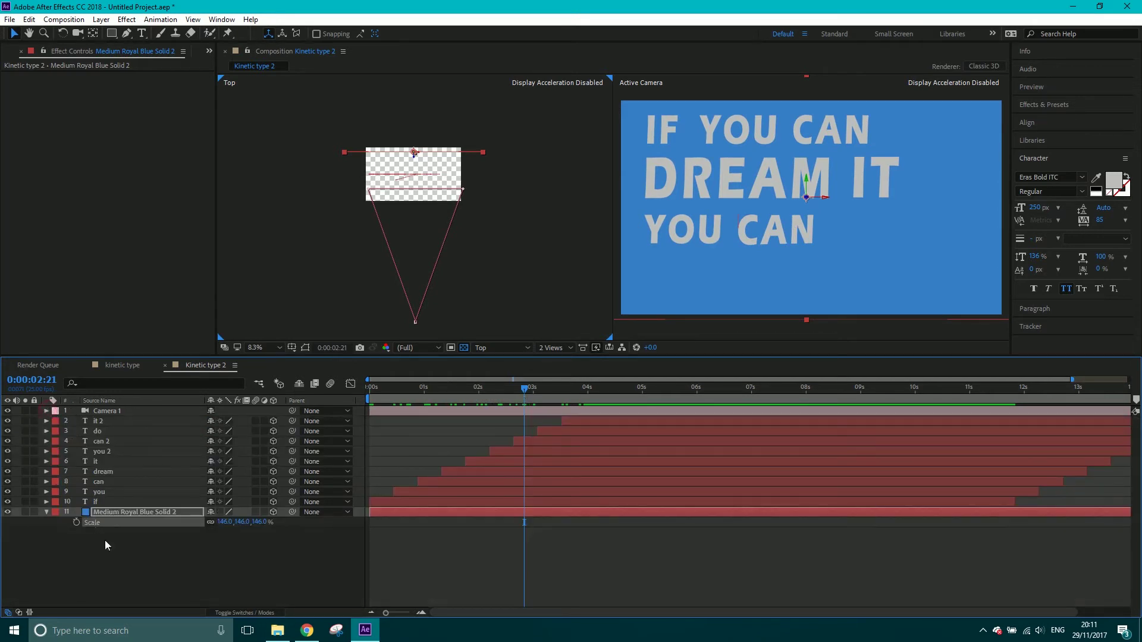
pyautogui.click(46, 512)
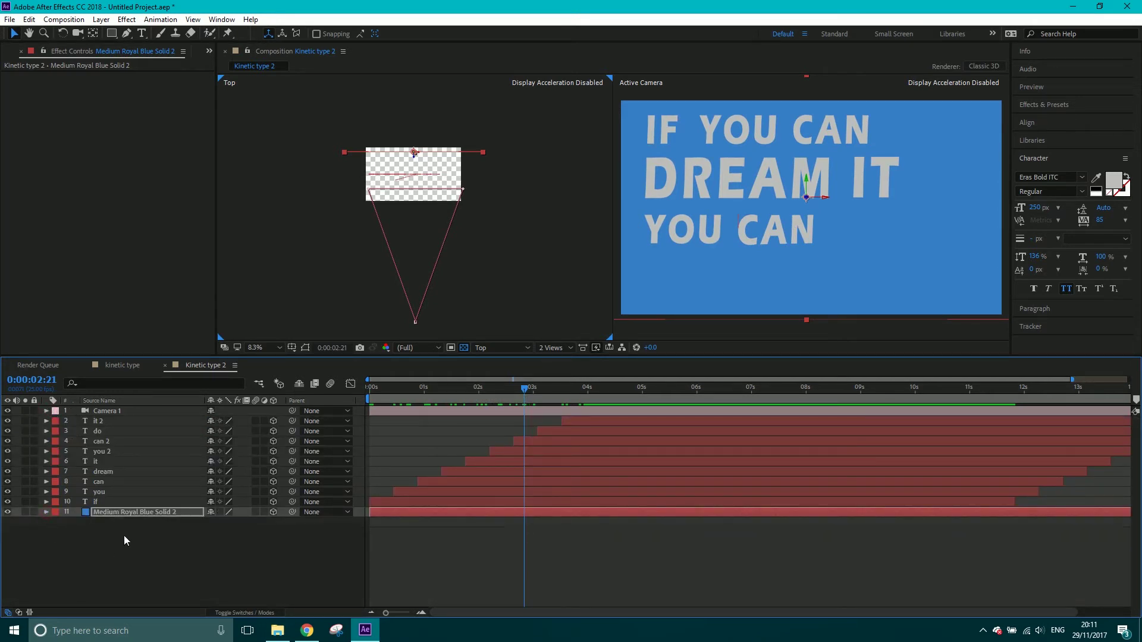
pyautogui.click(191, 552)
# - Add a white spot light with 100% intensity, a 90° cone angle and Casts Shadows enabled
pyautogui.click(101, 19)
pyautogui.moveTo(155, 32)
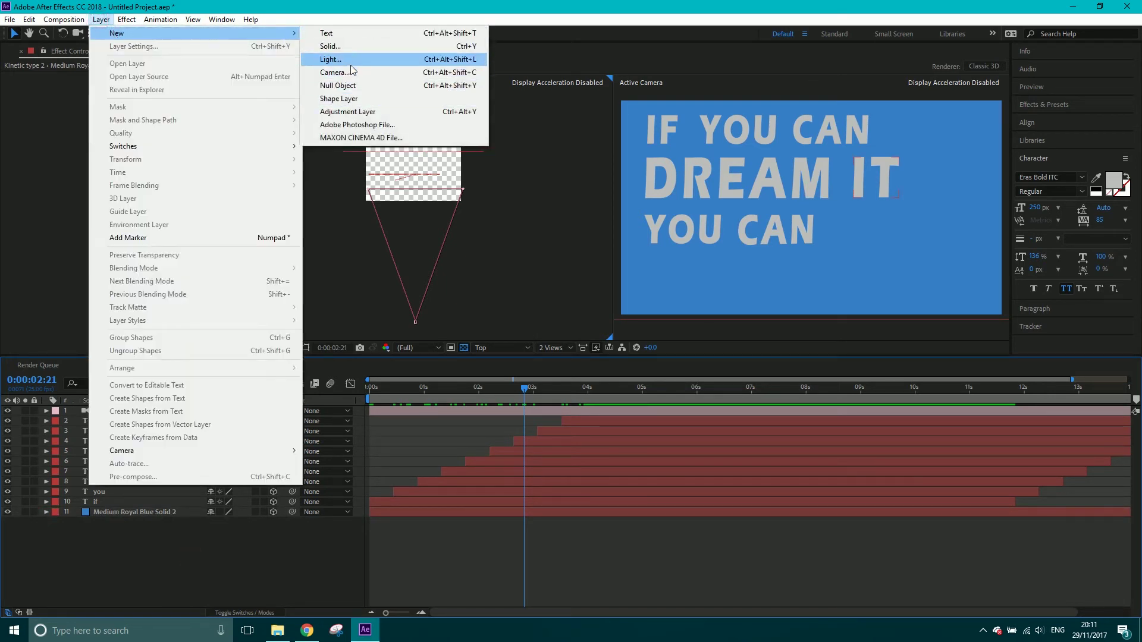
pyautogui.click(351, 60)
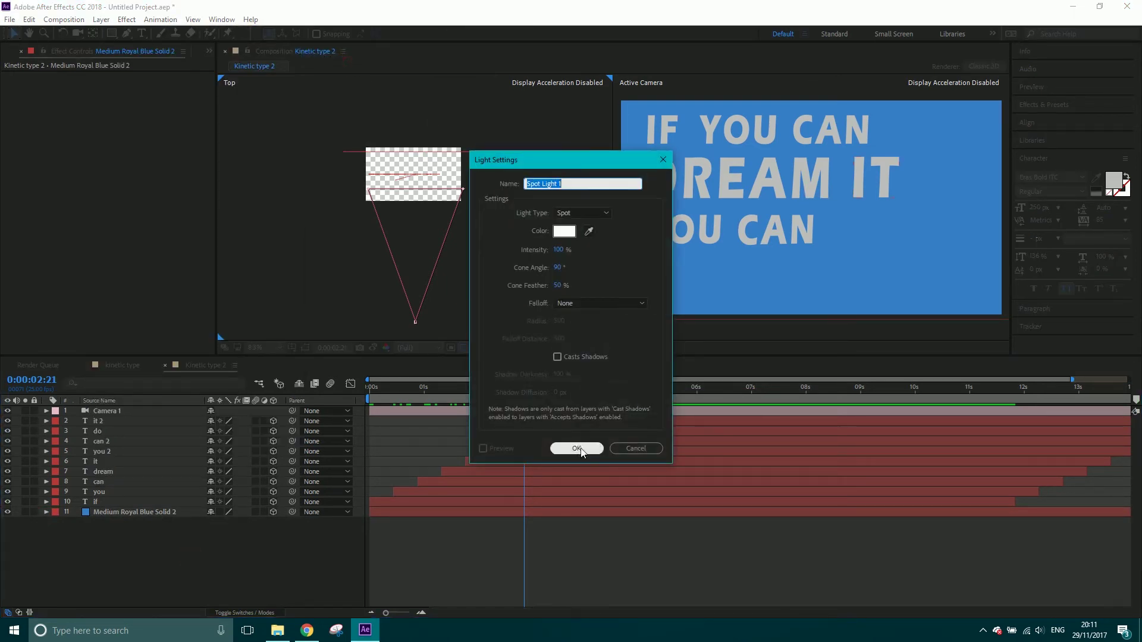
pyautogui.click(559, 360)
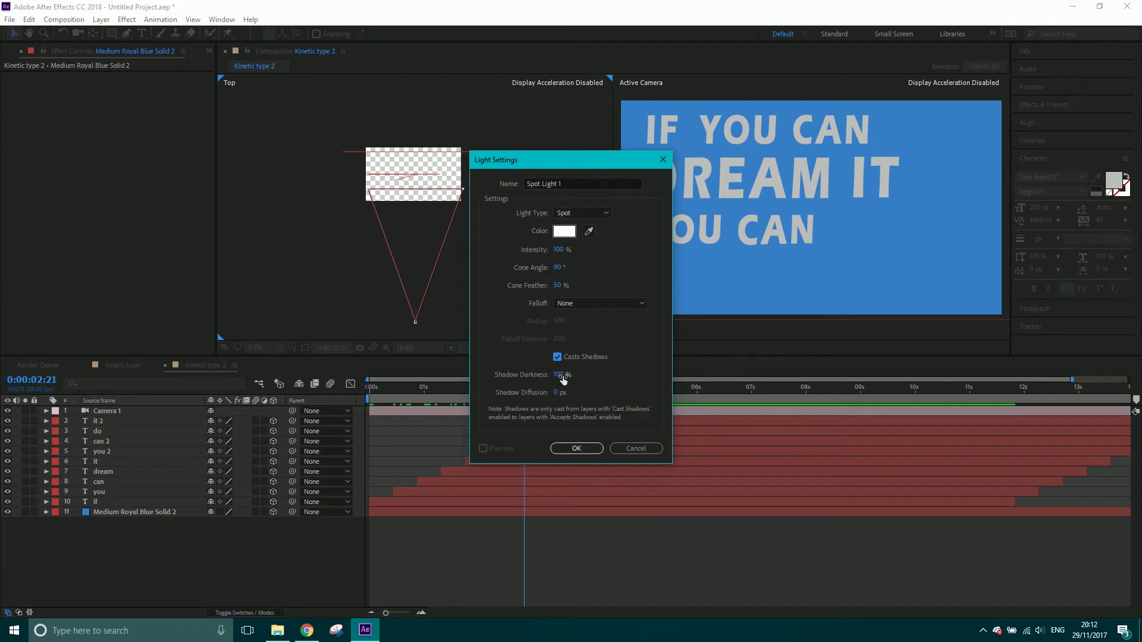
pyautogui.click(577, 449)
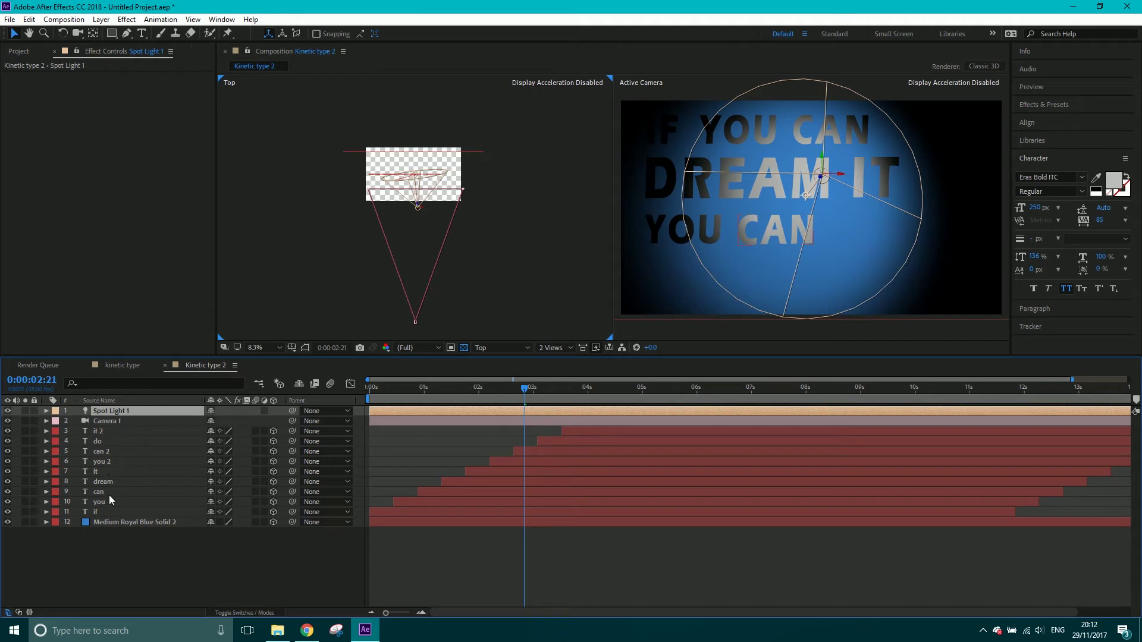
# - Turn on Casts Shadows in the Material Options of all nine word layers
pyautogui.click(102, 511)
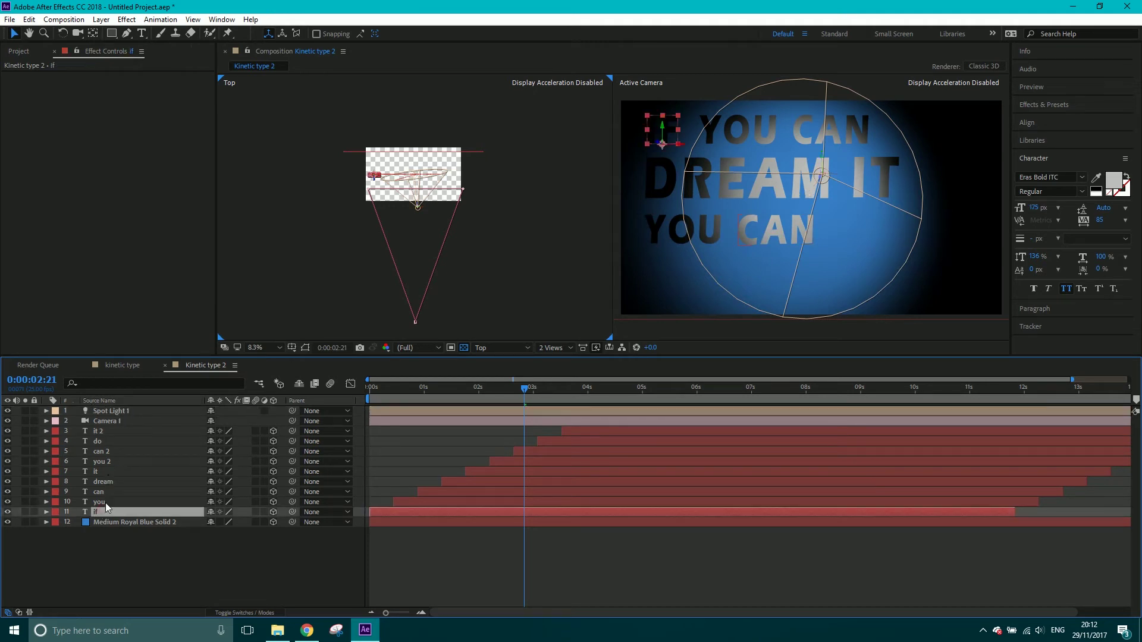
pyautogui.keyDown('shift'); pyautogui.click(106, 433); pyautogui.keyUp('shift')
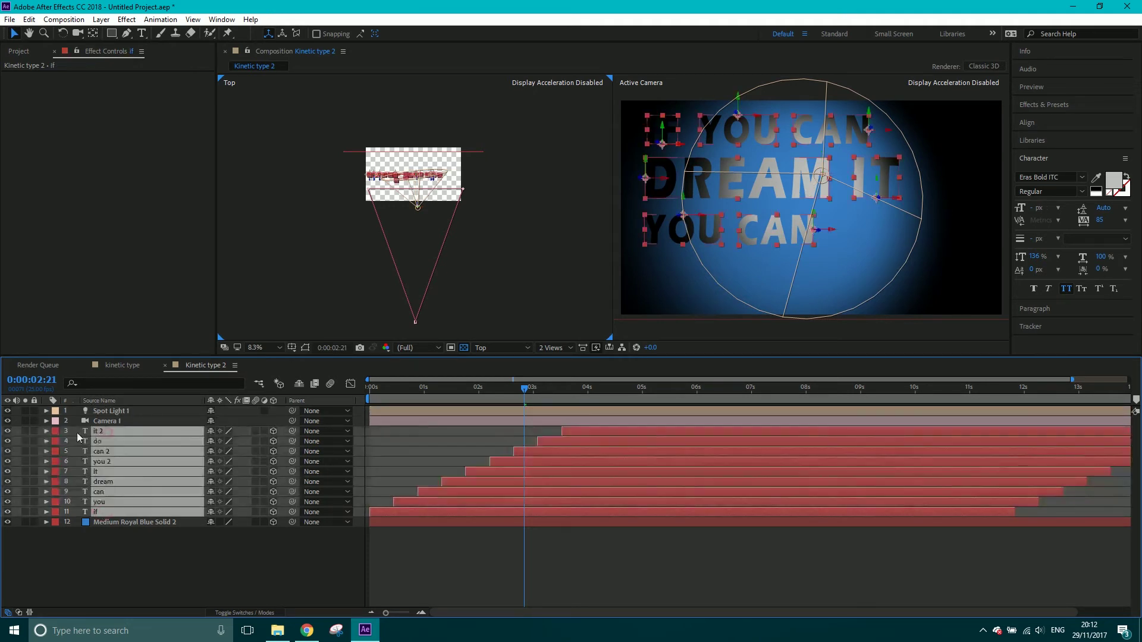
pyautogui.click(43, 433)
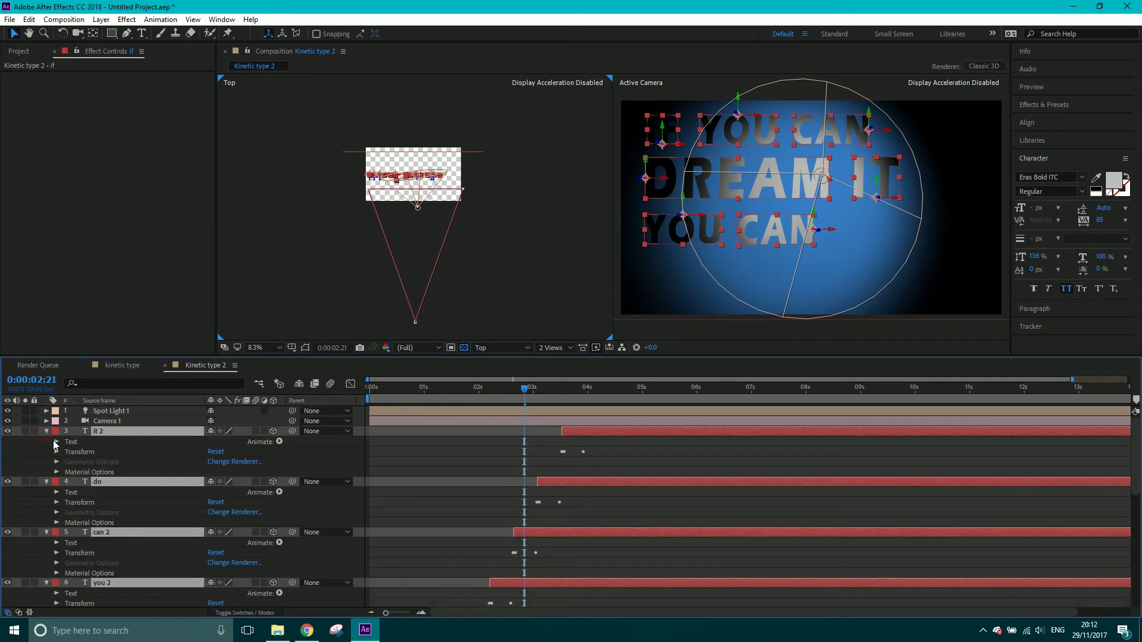
pyautogui.click(57, 472)
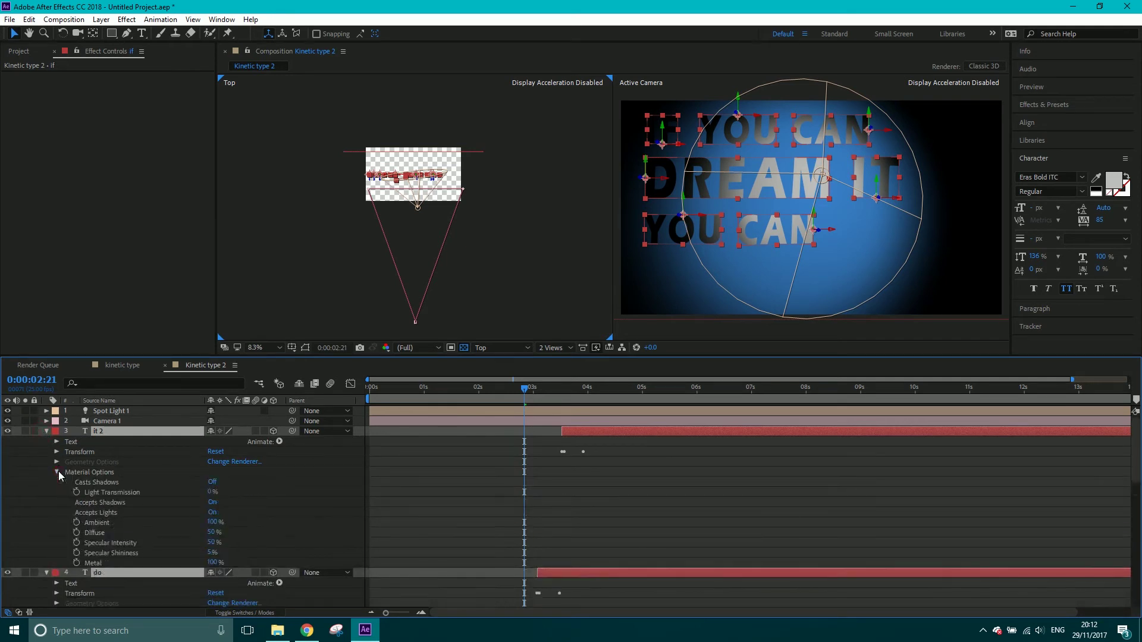
pyautogui.click(213, 483)
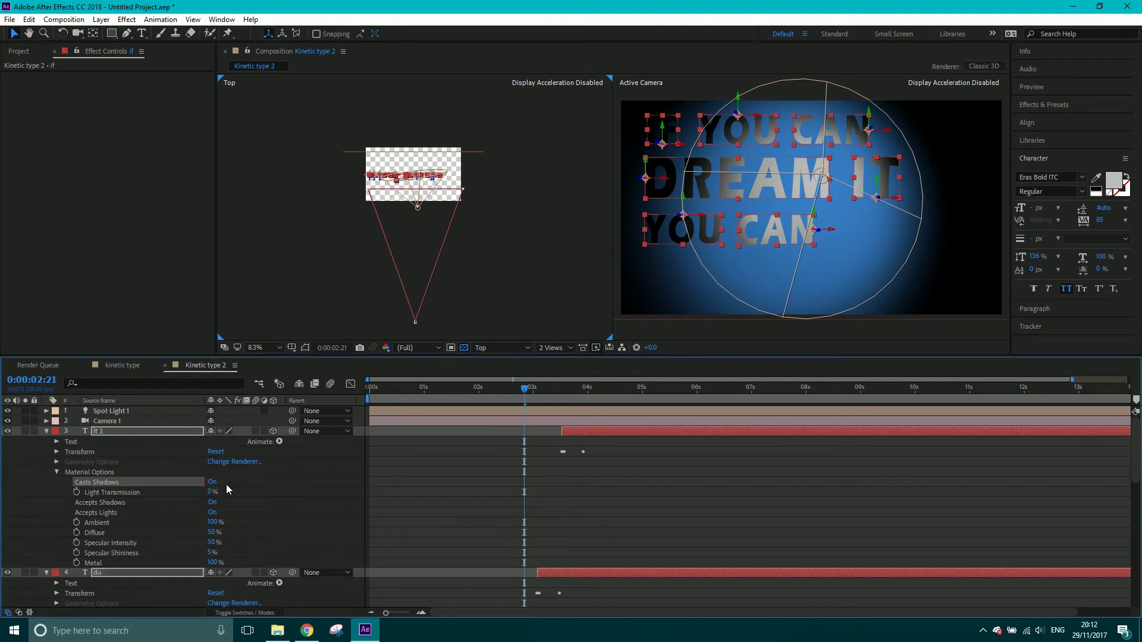
# - Collapse the word layers' properties and shift the spot light slightly left and down in front of the text
pyautogui.click(47, 432)
pyautogui.click(136, 561)
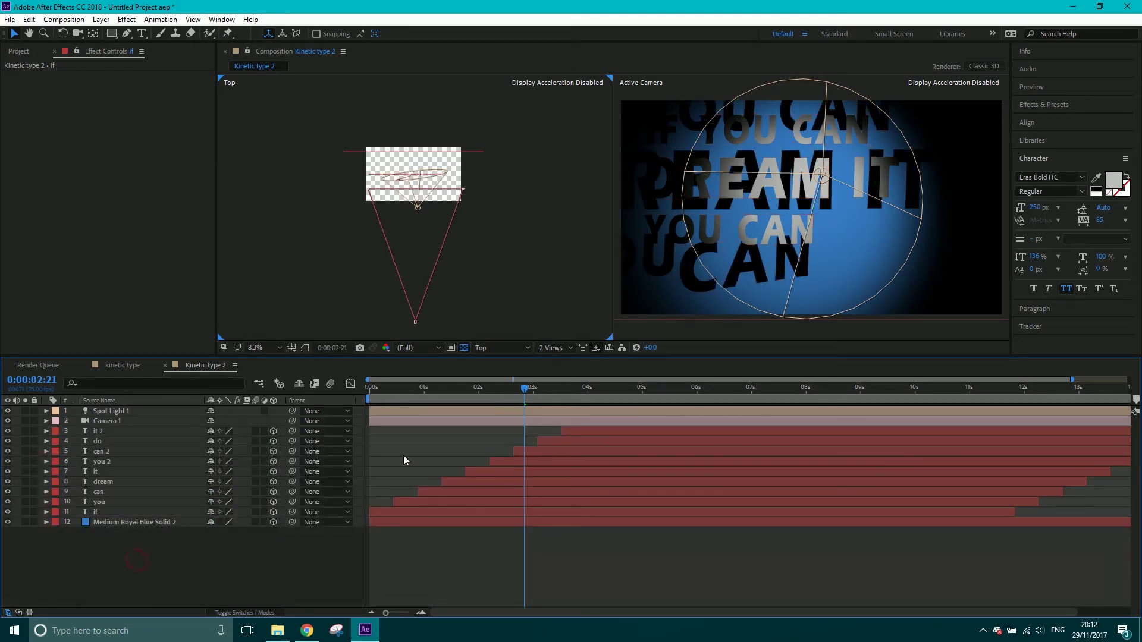
pyautogui.click(419, 208)
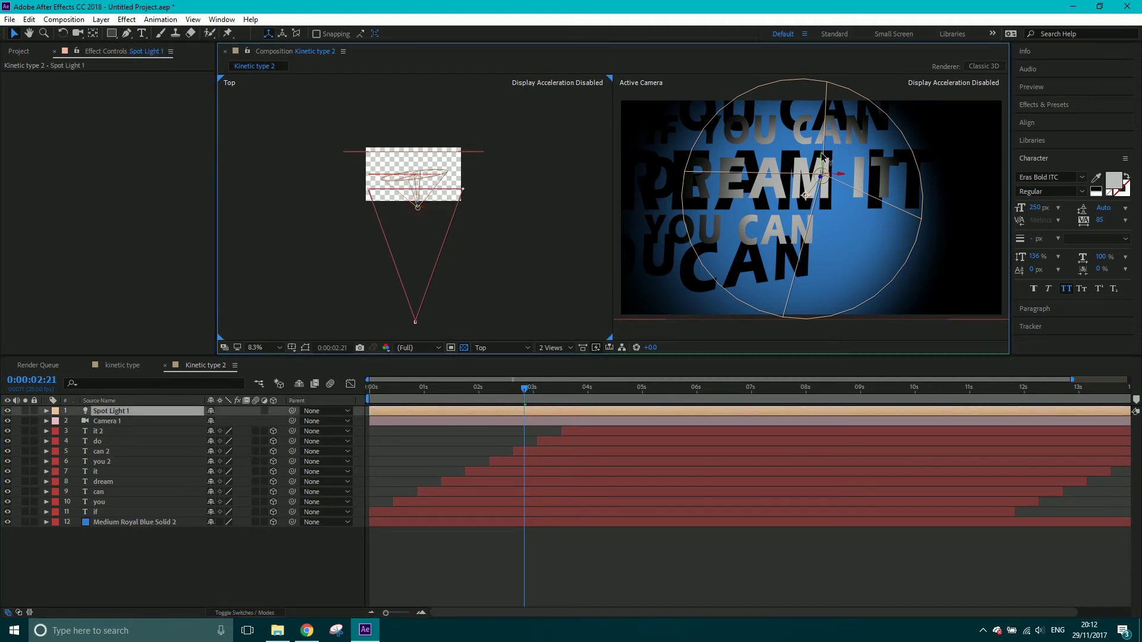
pyautogui.scroll(4, 416, 208)
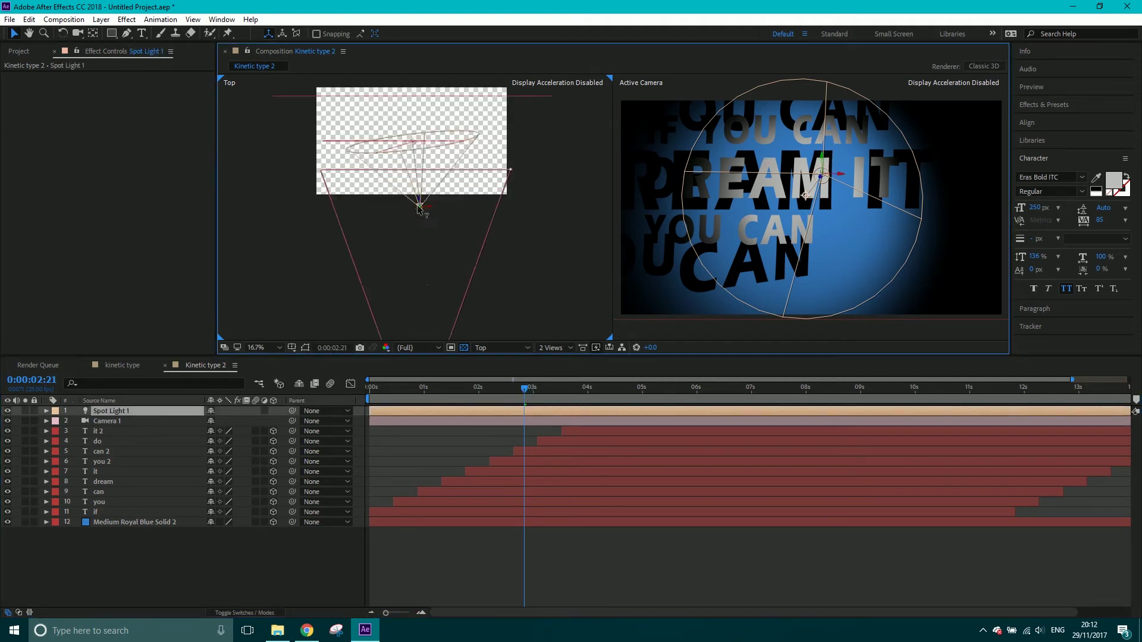
pyautogui.moveTo(443, 206); pyautogui.dragTo(434, 207)
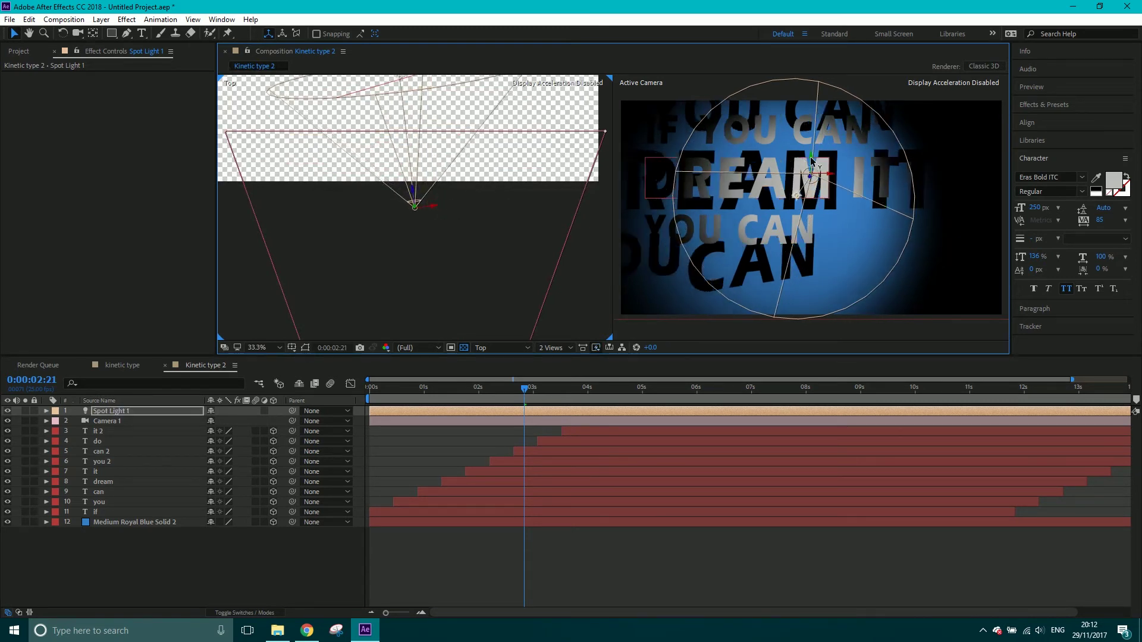
pyautogui.moveTo(811, 156); pyautogui.dragTo(811, 172)
pyautogui.moveTo(797, 211); pyautogui.dragTo(801, 195)
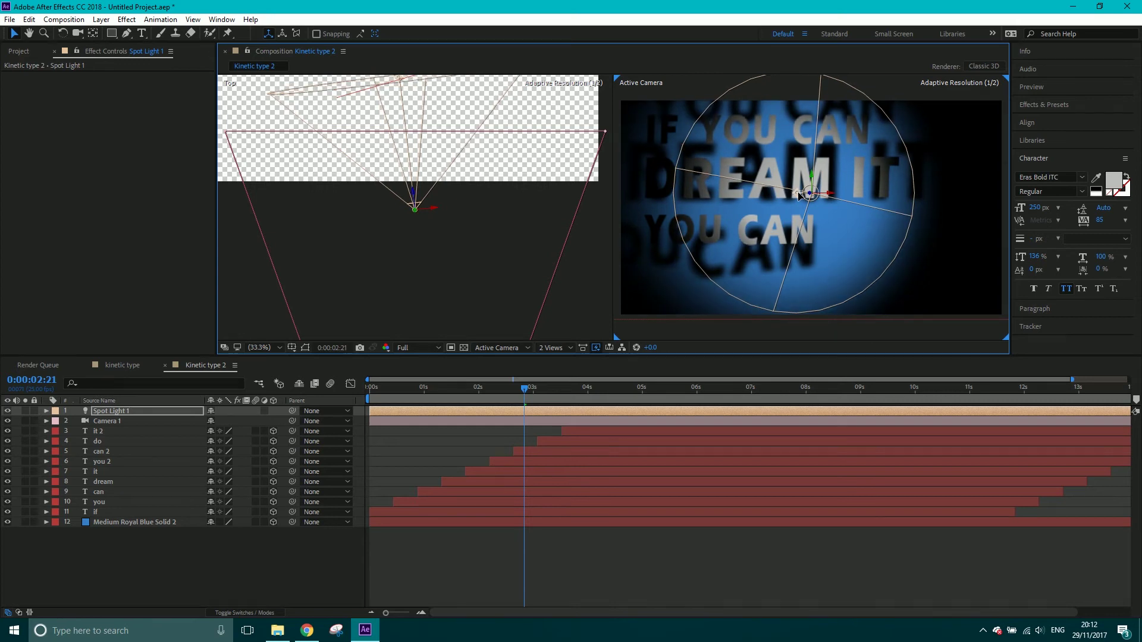
# - Straighten the spot light's aim in the Top view and pull the light back toward the camera so its beam covers all the words
pyautogui.moveTo(426, 117); pyautogui.dragTo(430, 194)
pyautogui.moveTo(402, 142); pyautogui.dragTo(417, 143)
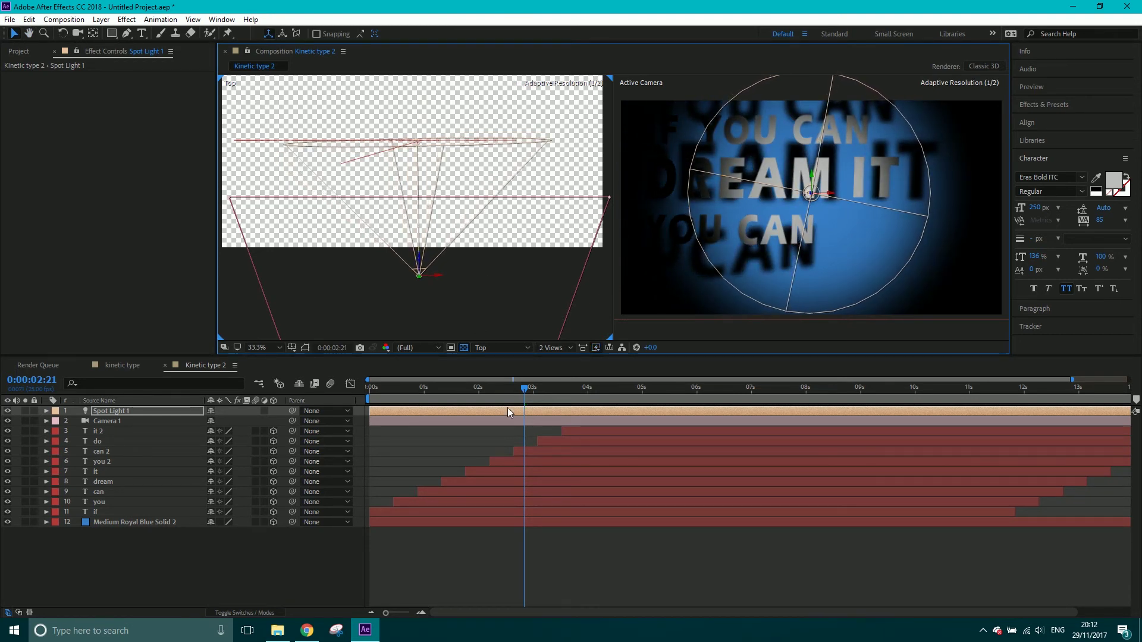
pyautogui.moveTo(420, 260); pyautogui.dragTo(451, 226)
pyautogui.scroll(-1, 453, 291)
pyautogui.press('space')
pyautogui.scroll(-1, 451, 226)
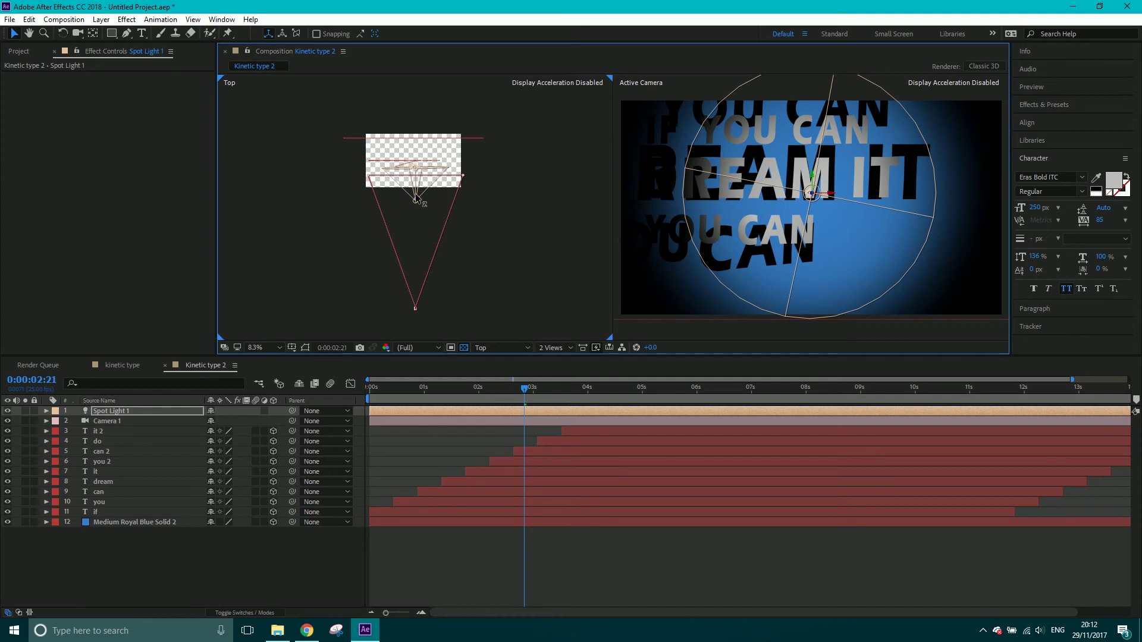
pyautogui.moveTo(417, 201); pyautogui.dragTo(424, 263)
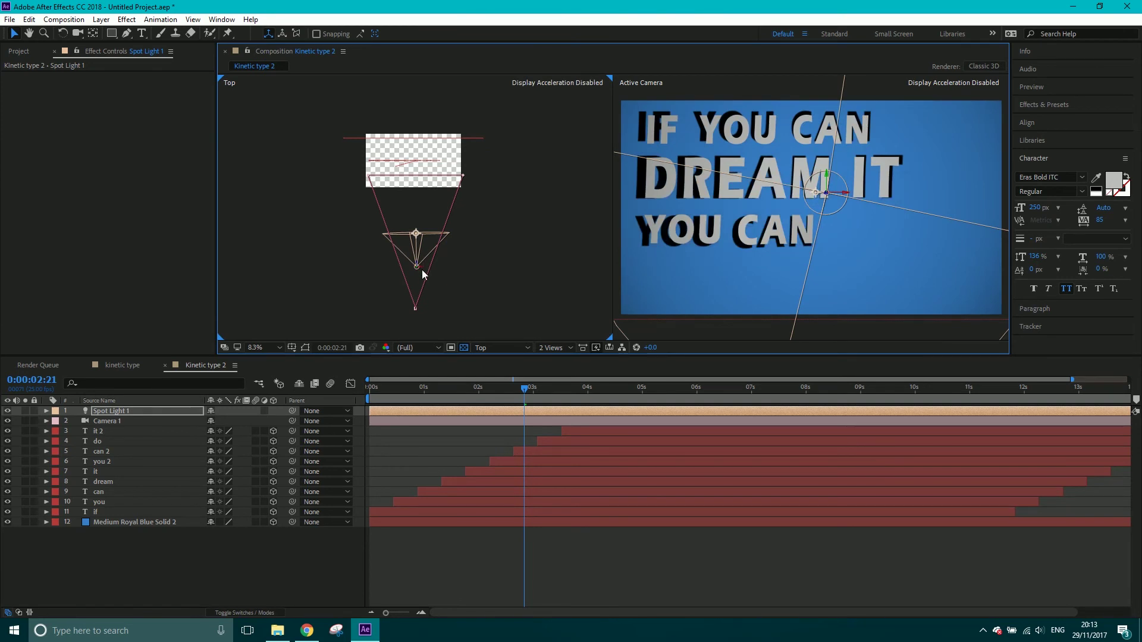
# - Set the spot light's Shadow Darkness to 50% in its Light Options
pyautogui.click(46, 410)
pyautogui.click(57, 431)
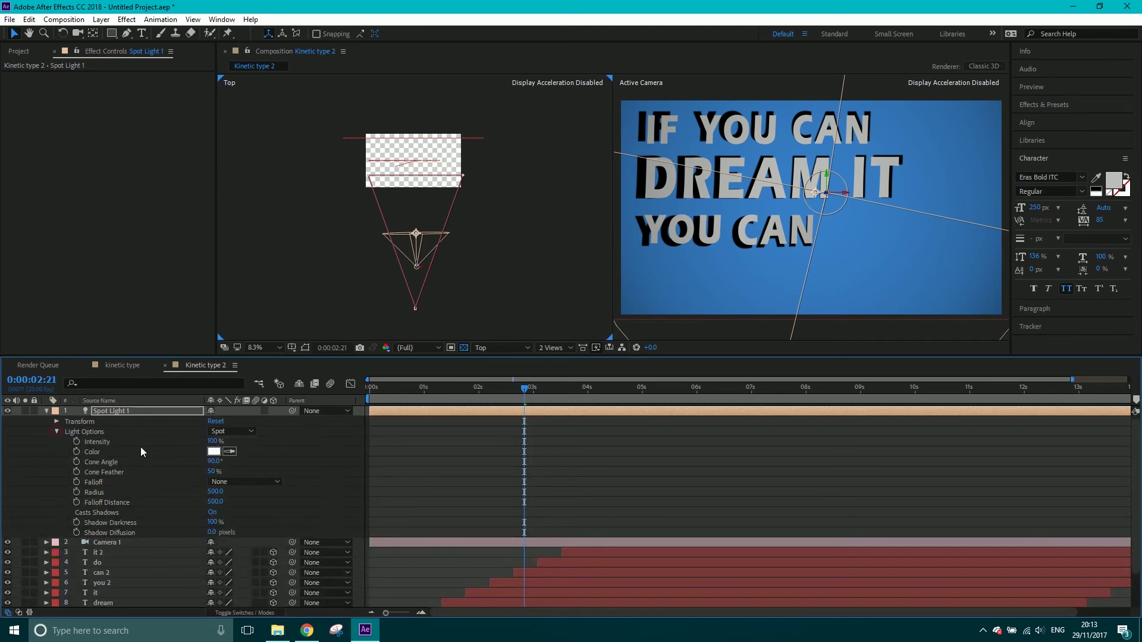
pyautogui.click(213, 522)
pyautogui.write('50')
pyautogui.press('Return')
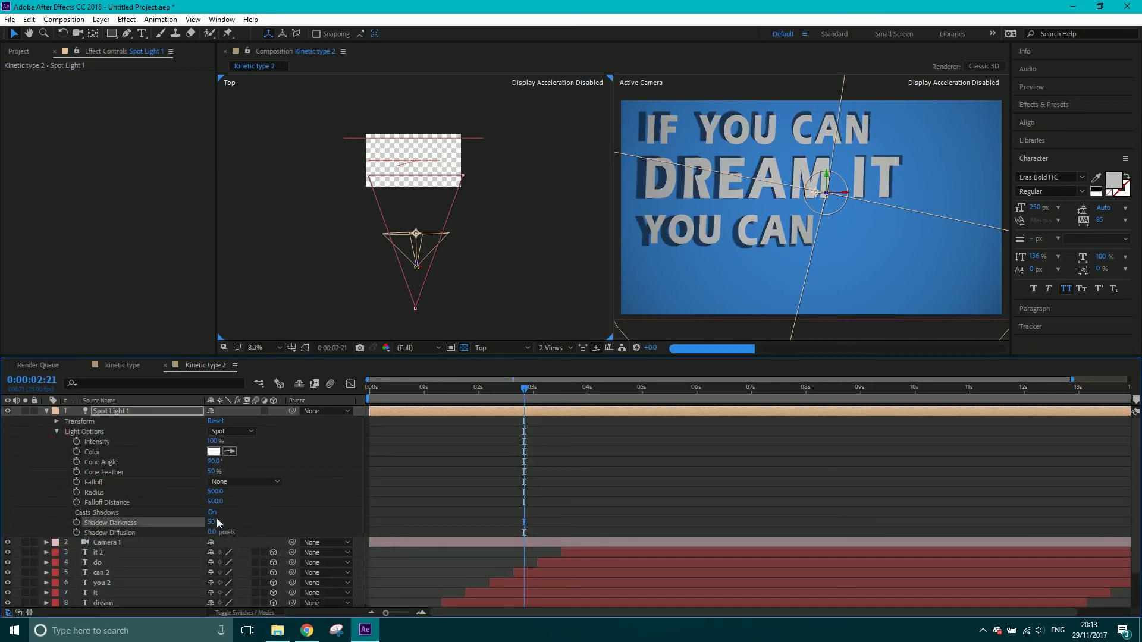
# - Set the spot light's Shadow Diffusion to 50 pixels and collapse its properties
pyautogui.moveTo(214, 534); pyautogui.dragTo(236, 533)
pyautogui.click(234, 532)
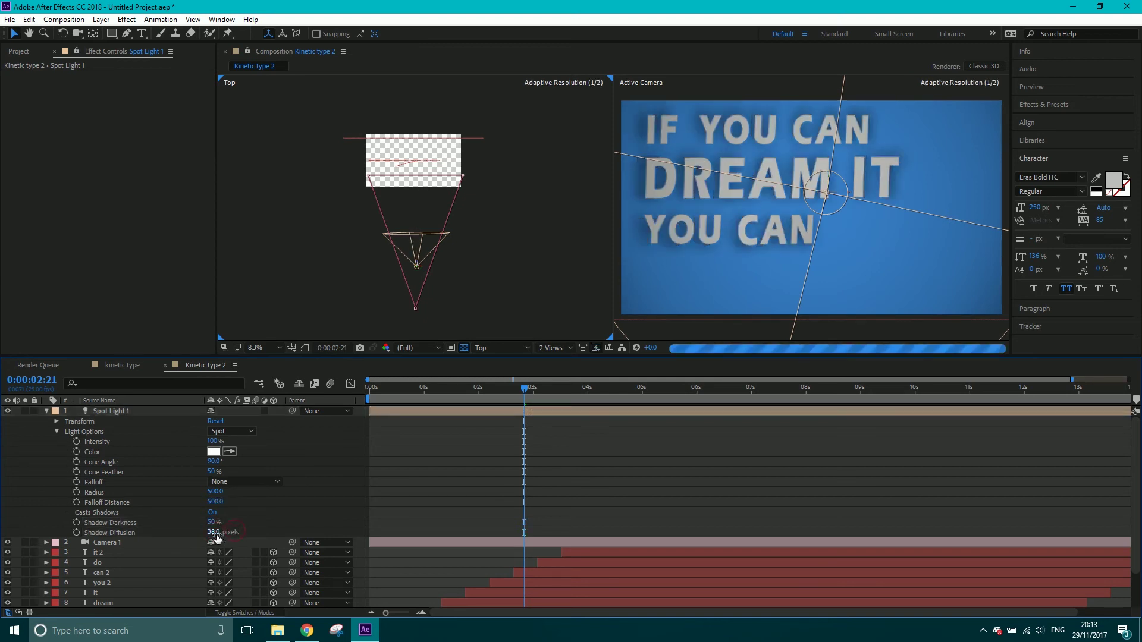
pyautogui.click(217, 533)
pyautogui.write('50')
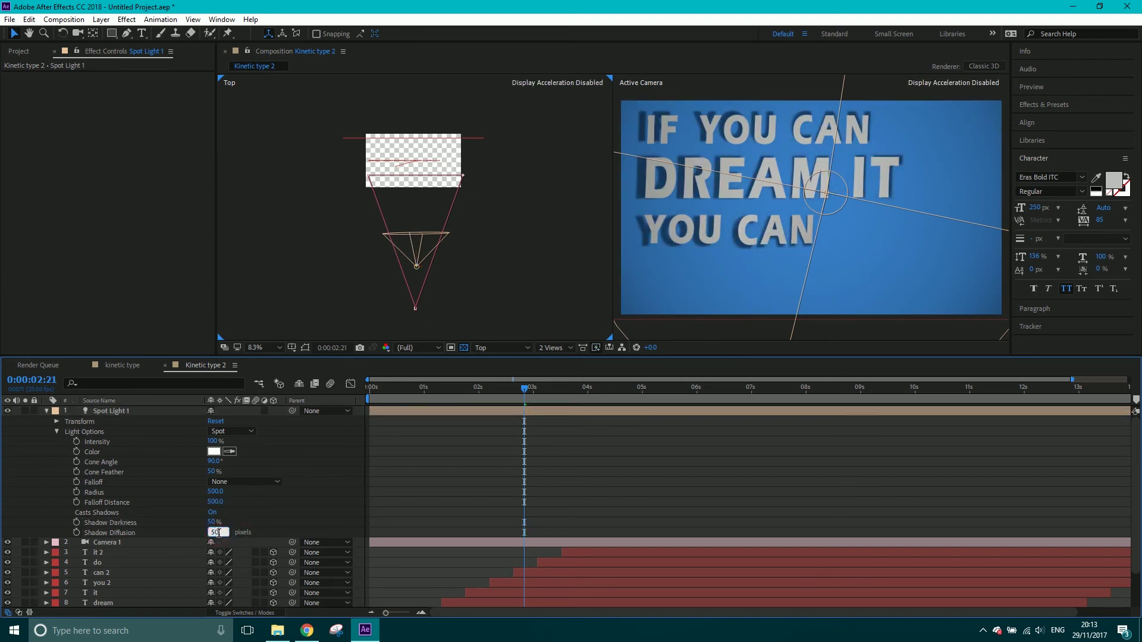
pyautogui.press('Return')
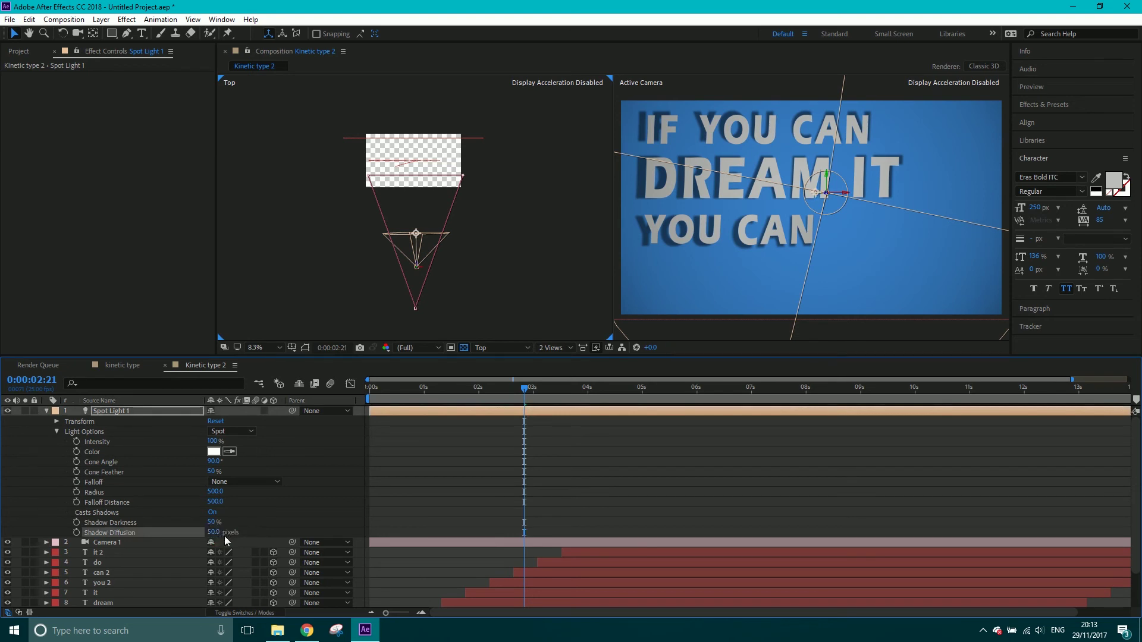
pyautogui.click(46, 411)
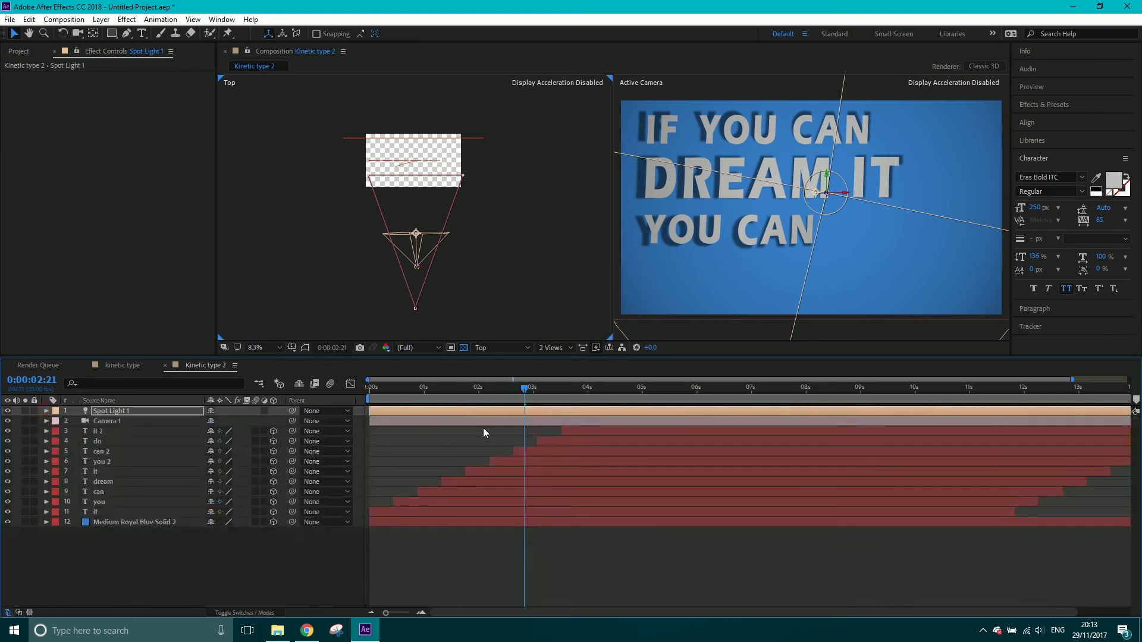
# - End the composition's work area at 5 seconds and preview the animation
pyautogui.click(592, 392)
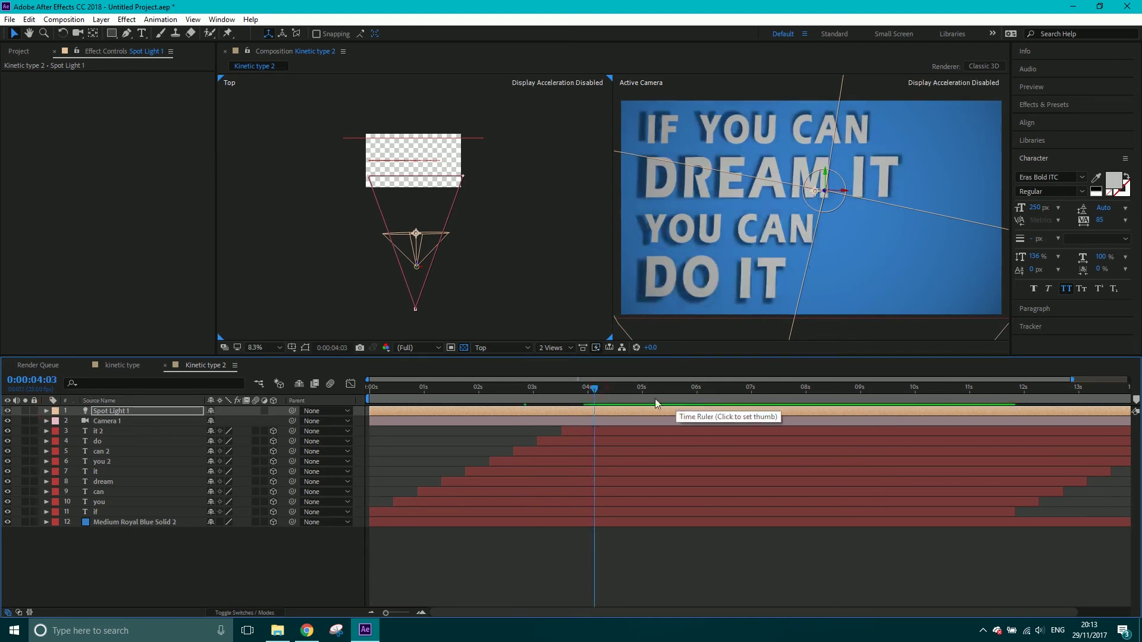
pyautogui.click(642, 389)
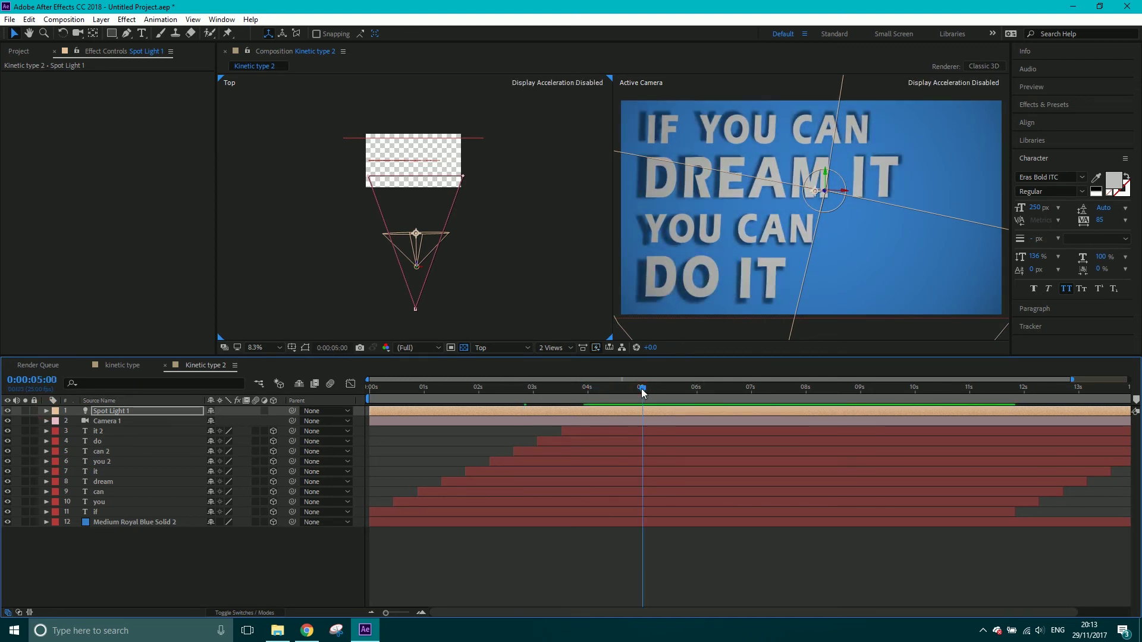
pyautogui.press('space')
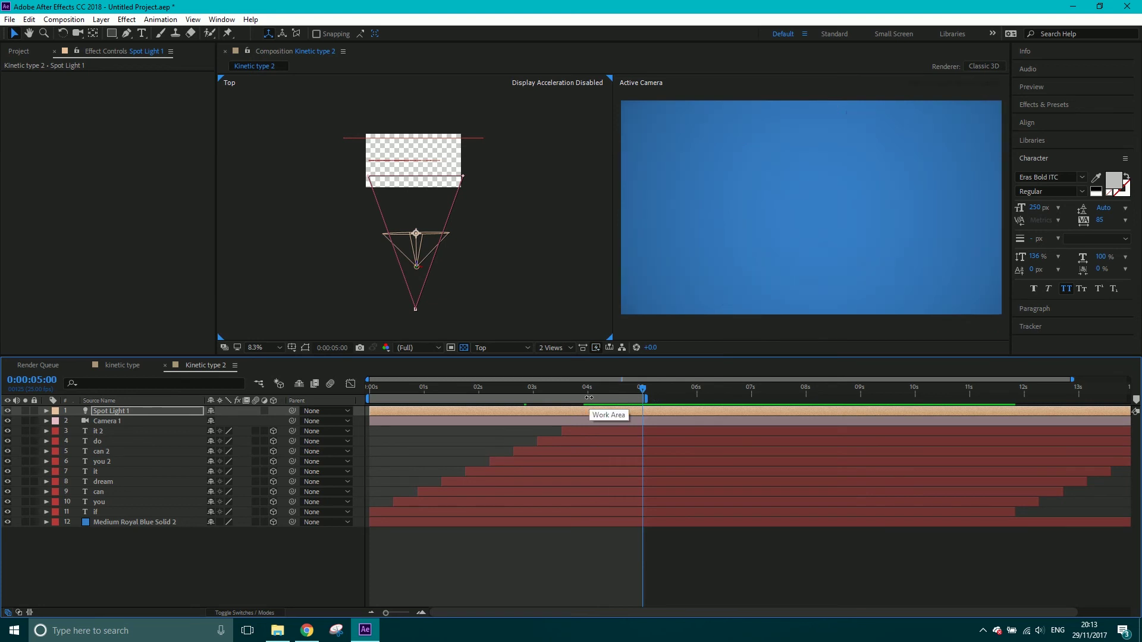